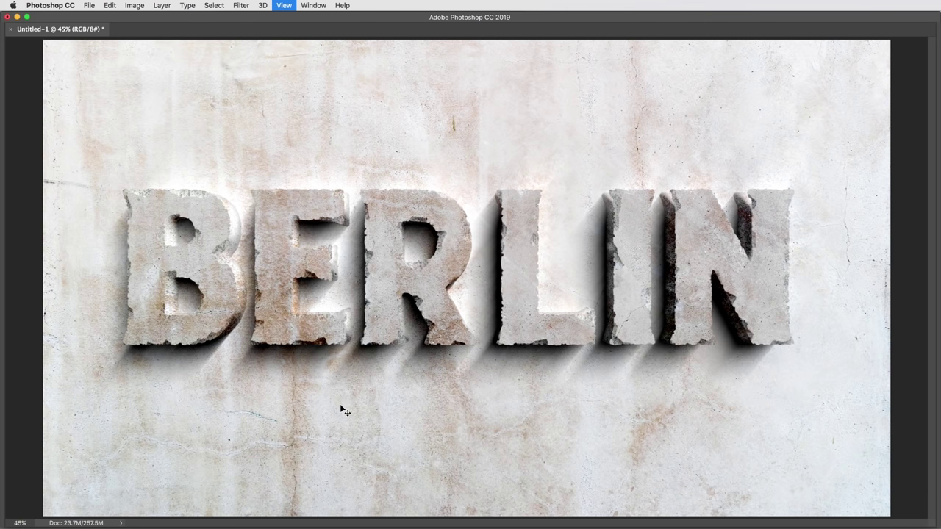
Bring the panels back, confirm the crystallize effect and set the path blur to Rear Sync Flash
{"action": "key", "text": "Tab"}
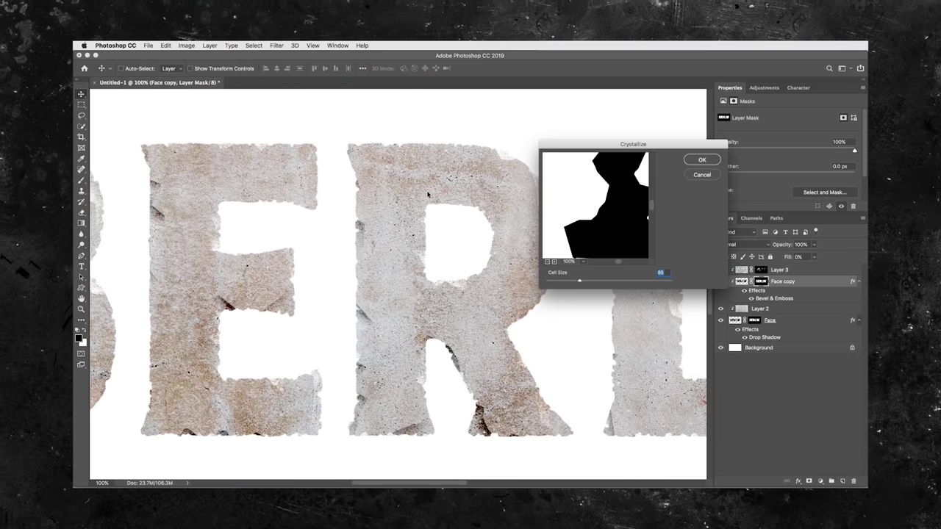
{"action": "left_click", "coordinate": [702, 160]}
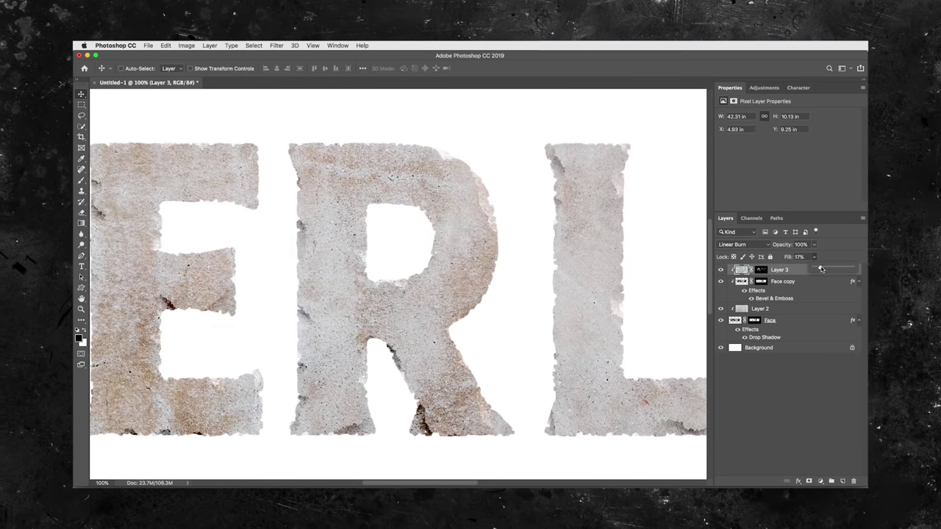
{"action": "left_click_drag", "start_coordinate": [666, 277], "coordinate": [474, 277]}
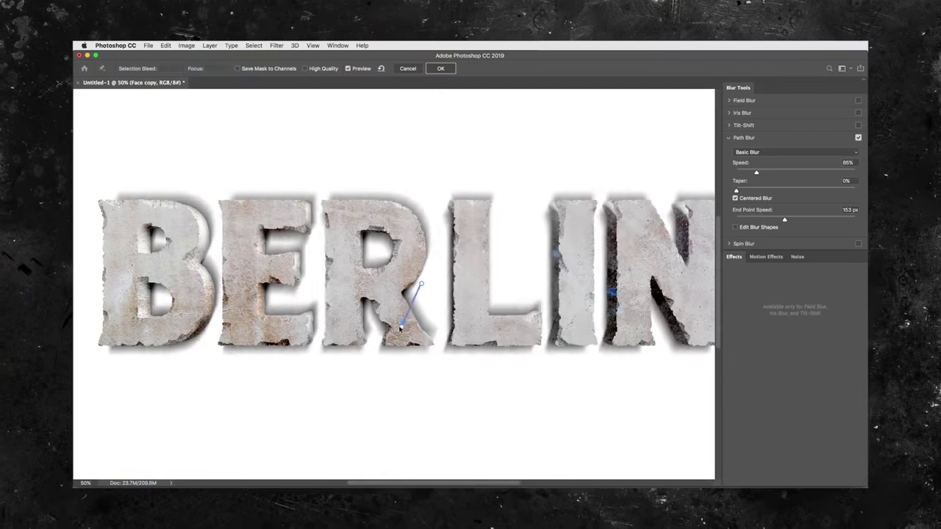
{"action": "left_click", "coordinate": [794, 151]}
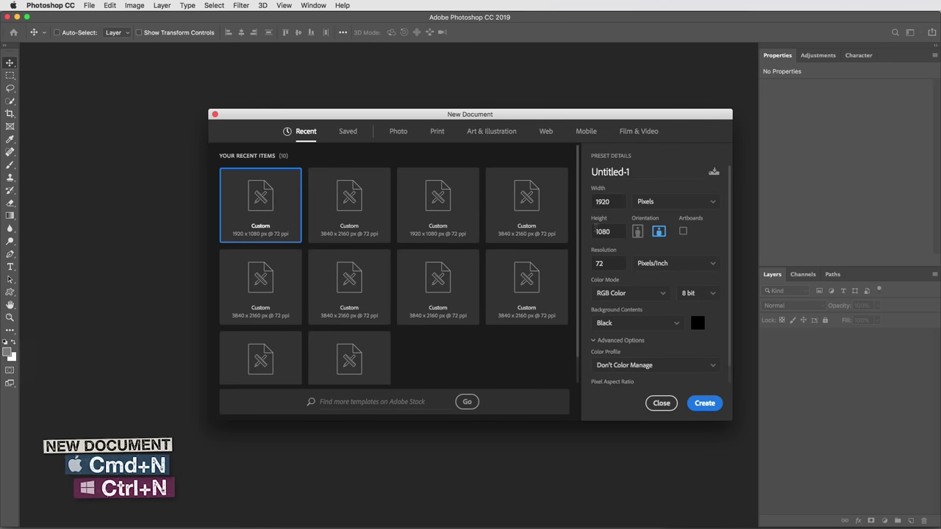
Create the new document at 3840 × 2160 pixels with a White background
{"action": "type", "text": "3840"}
{"action": "key", "text": "Tab"}
{"action": "type", "text": "21"}
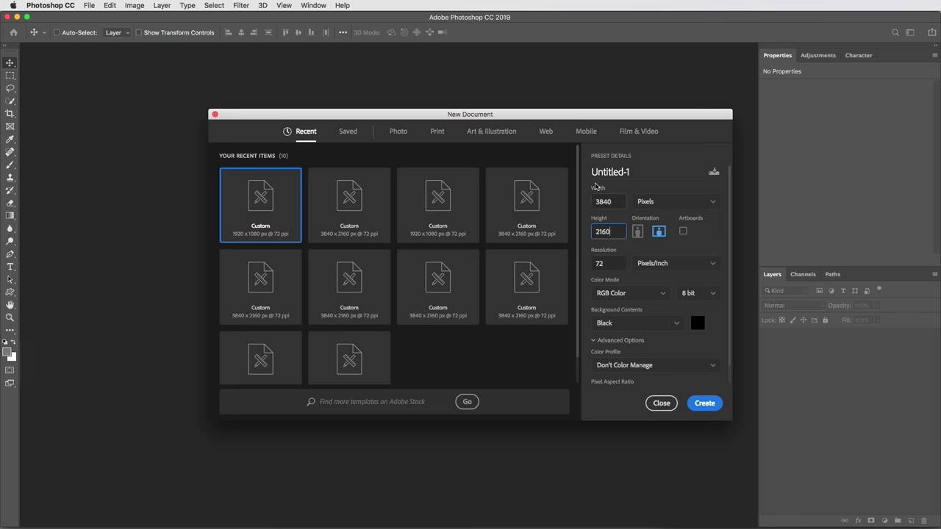
{"action": "left_click", "coordinate": [620, 324]}
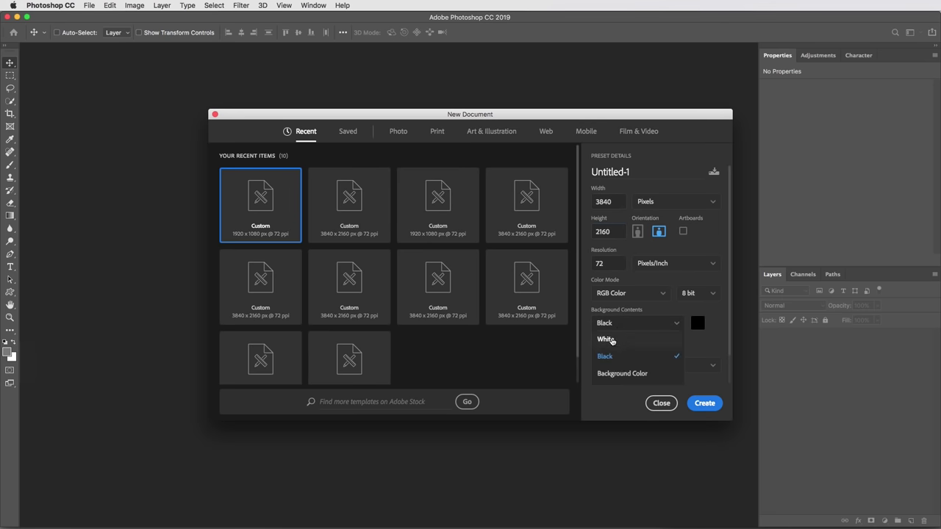
{"action": "left_click", "coordinate": [612, 338]}
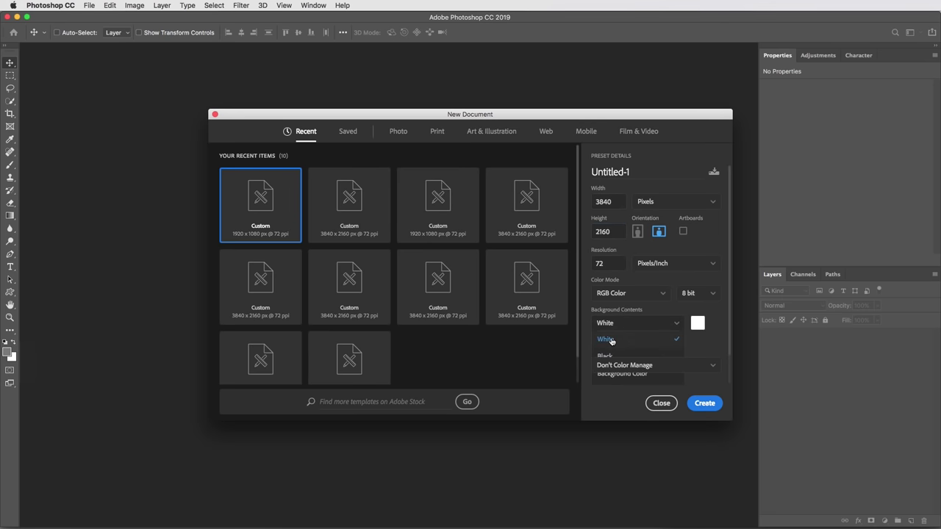
{"action": "left_click", "coordinate": [705, 403]}
Add a text layer reading BERLIN on the canvas
{"action": "key", "text": "t"}
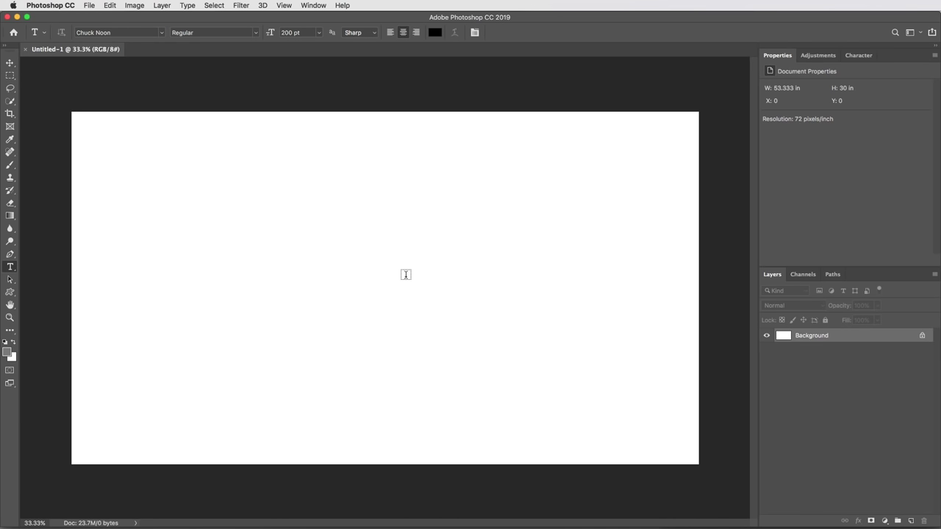
{"action": "left_click", "coordinate": [379, 277]}
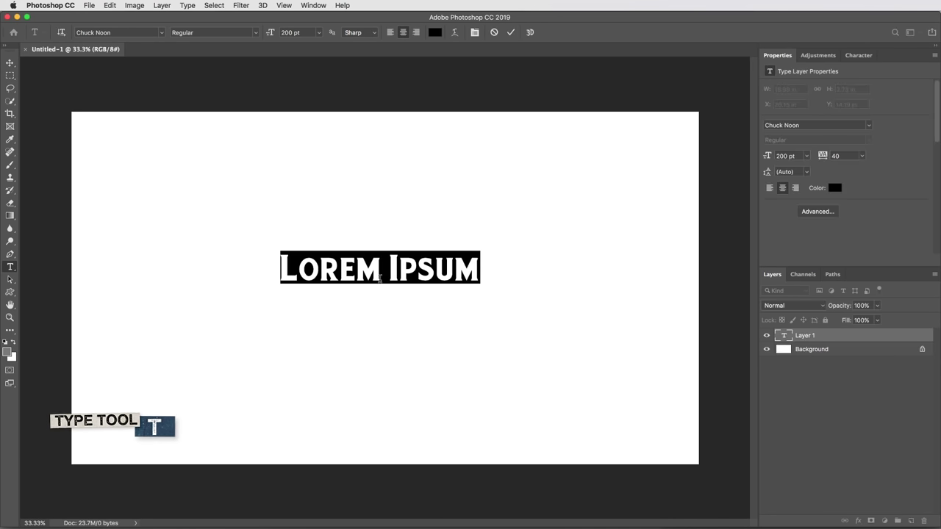
{"action": "type", "text": "BERLIN"}
{"action": "key", "text": "Escape"}
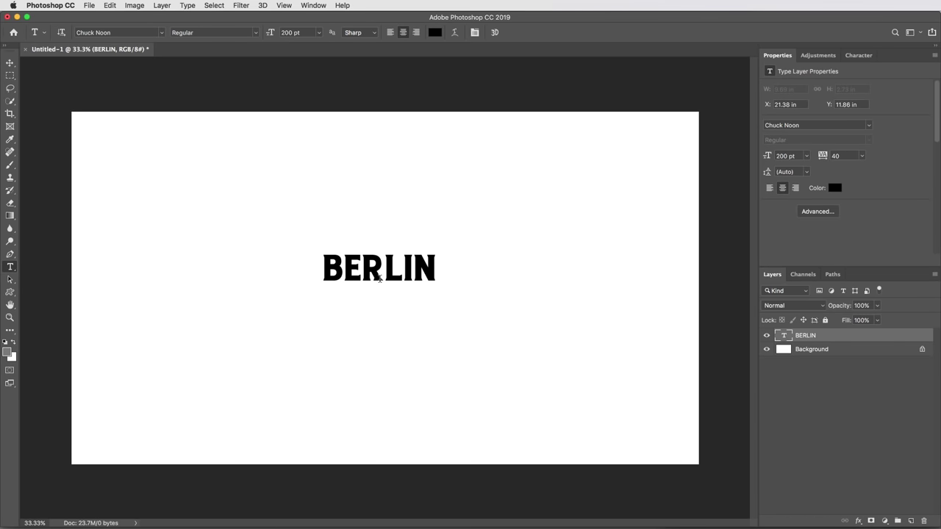
Scale BERLIN up from its centre across the canvas, nudging it slightly right and down
{"action": "key", "text": "v"}
{"action": "key", "text": "super"}
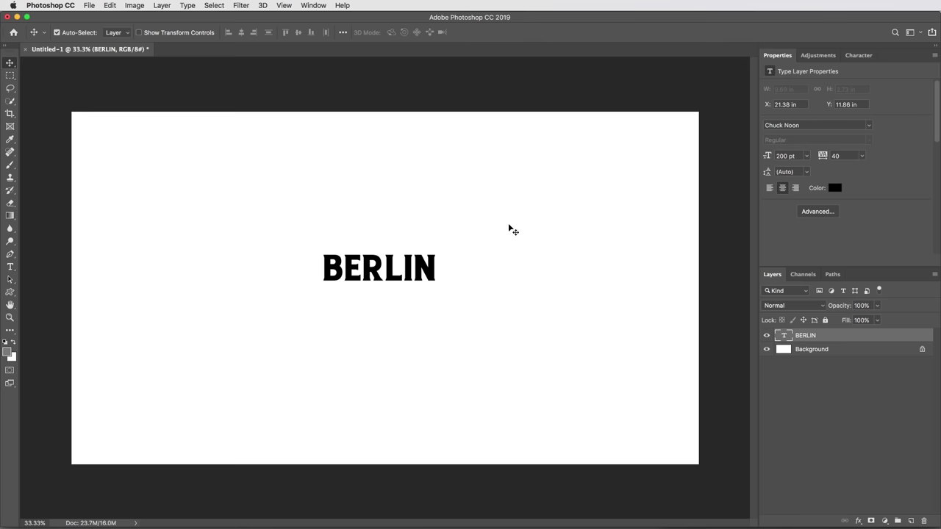
{"action": "key", "text": "super+t"}
{"action": "left_click_drag", "start_coordinate": [441, 269], "coordinate": [636, 269]}
{"action": "left_click_drag", "start_coordinate": [558, 267], "coordinate": [561, 278]}
{"action": "key", "text": "Return"}
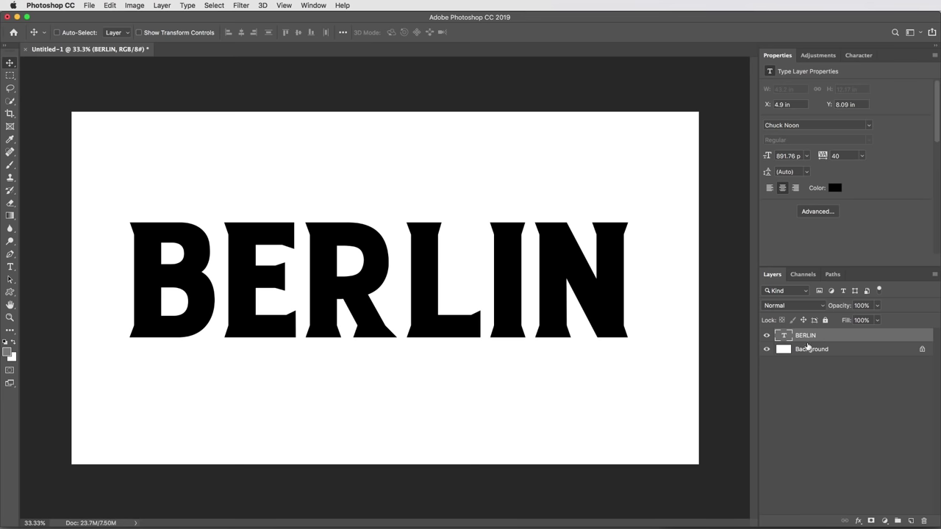
Add a new layer above BERLIN and fill it with default black
{"action": "left_click", "coordinate": [911, 520]}
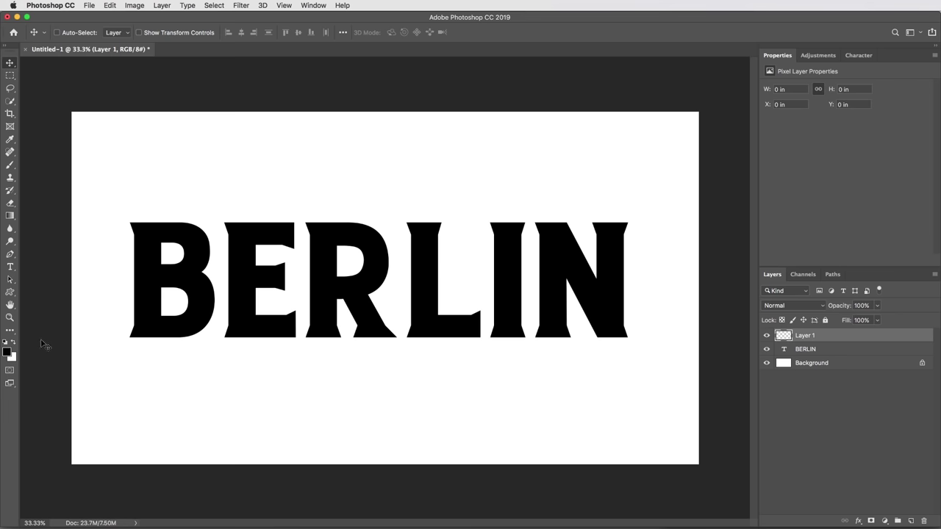
{"action": "key", "text": "d"}
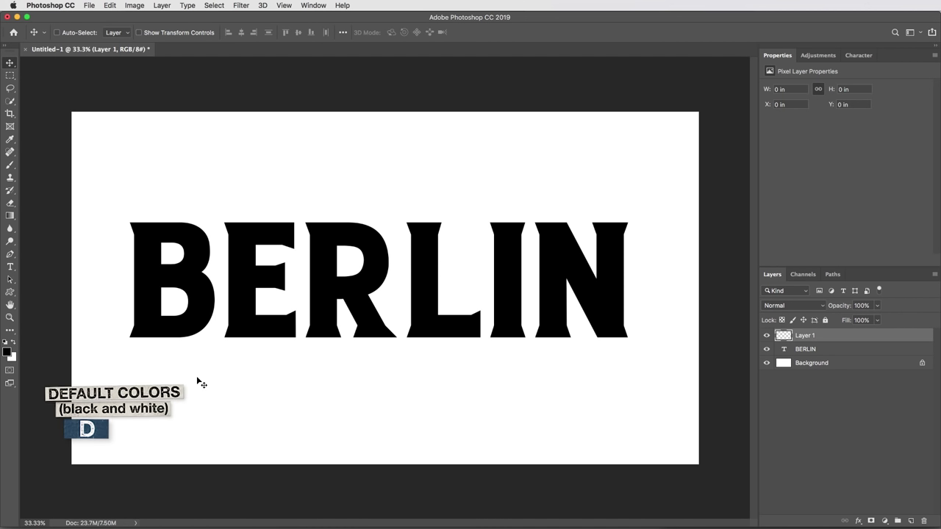
{"action": "key", "text": "alt+BackSpace"}
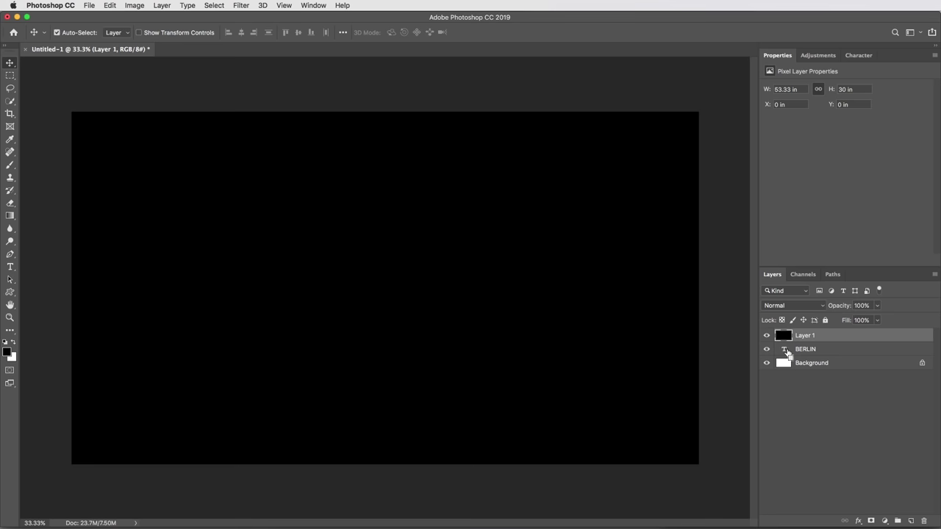
Mask the black layer to the BERLIN letter selection and hide the text layer
{"action": "left_click", "coordinate": [784, 350], "text": "super"}
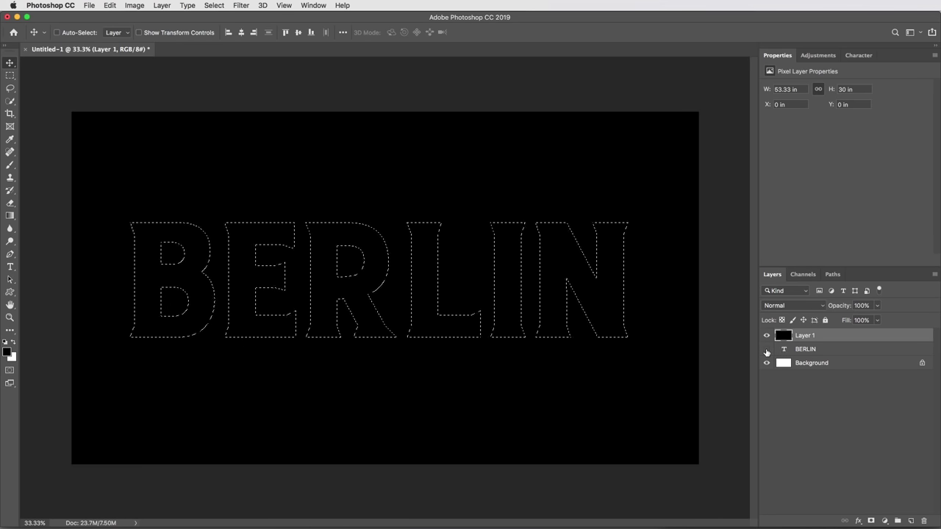
{"action": "left_click", "coordinate": [766, 350]}
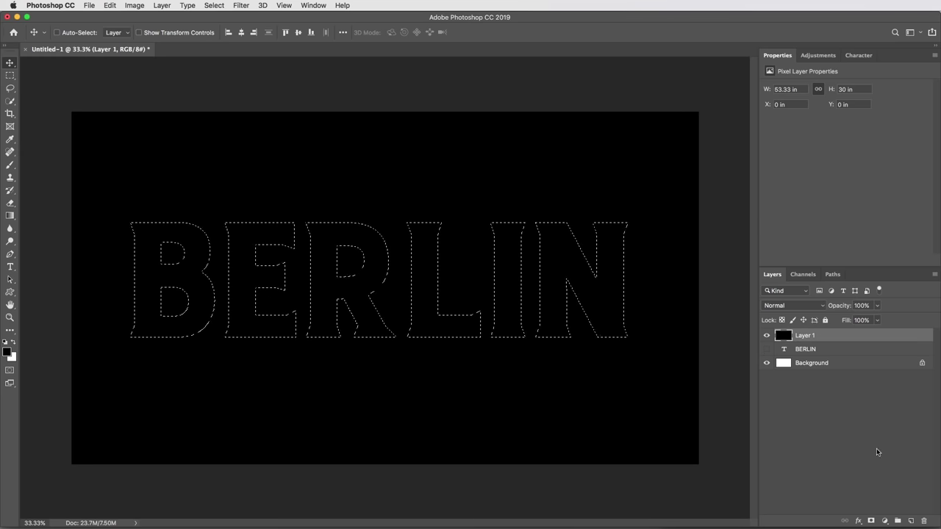
{"action": "left_click", "coordinate": [871, 521]}
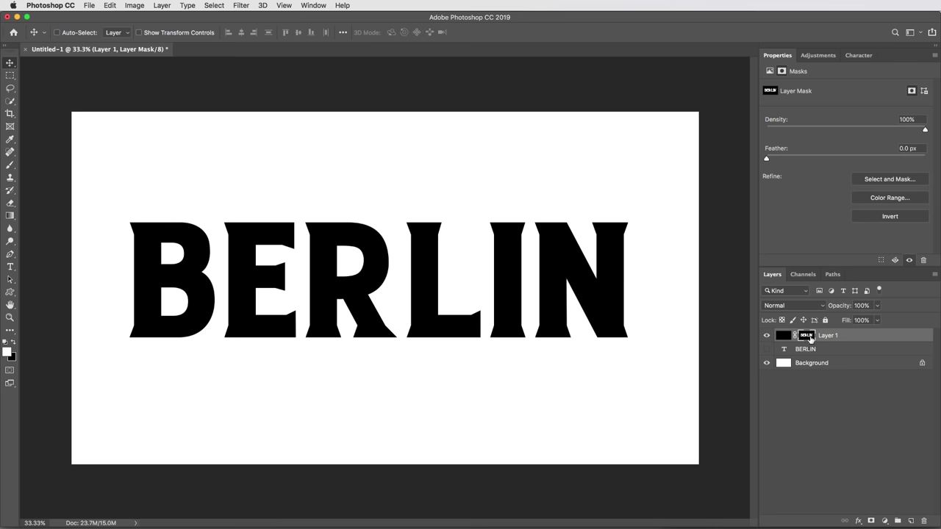
View the mask alone and apply a Filter Gallery Spatter effect with values 15/15
{"action": "left_click", "coordinate": [806, 336], "text": "alt"}
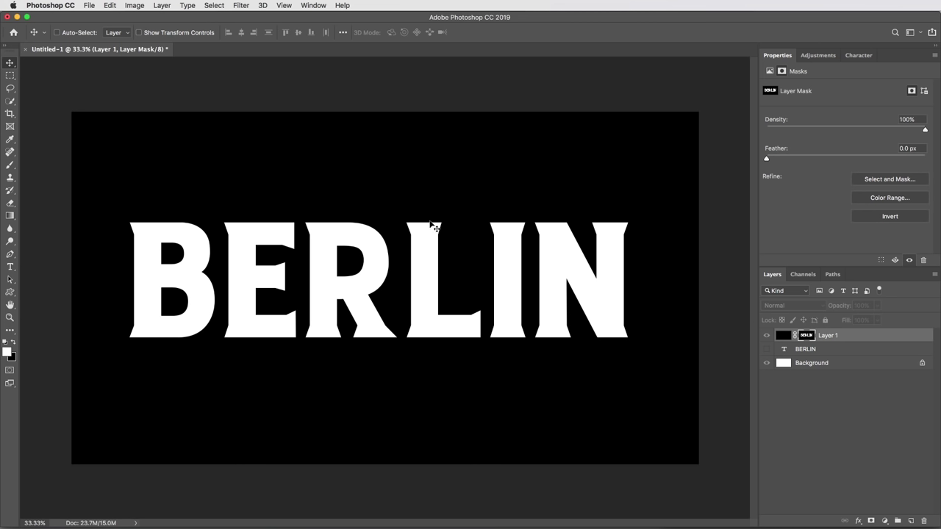
{"action": "left_click", "coordinate": [241, 5]}
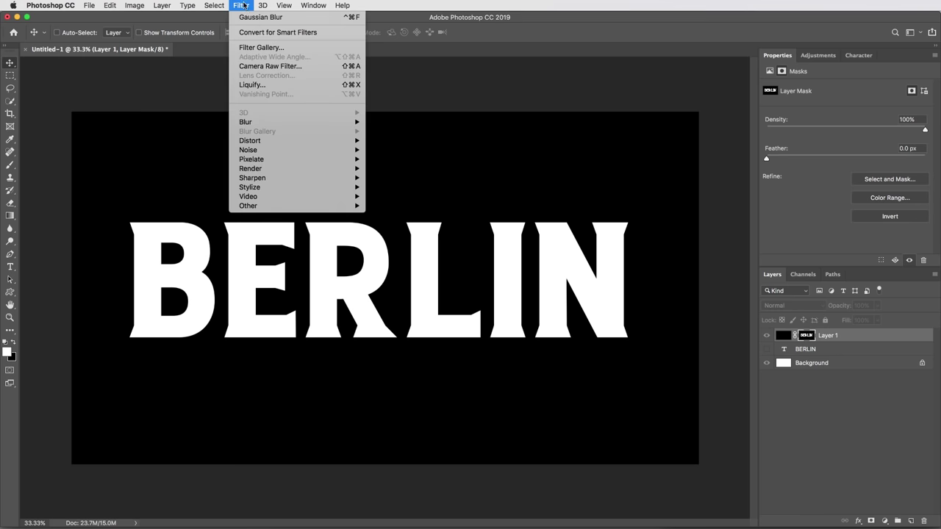
{"action": "left_click", "coordinate": [251, 48]}
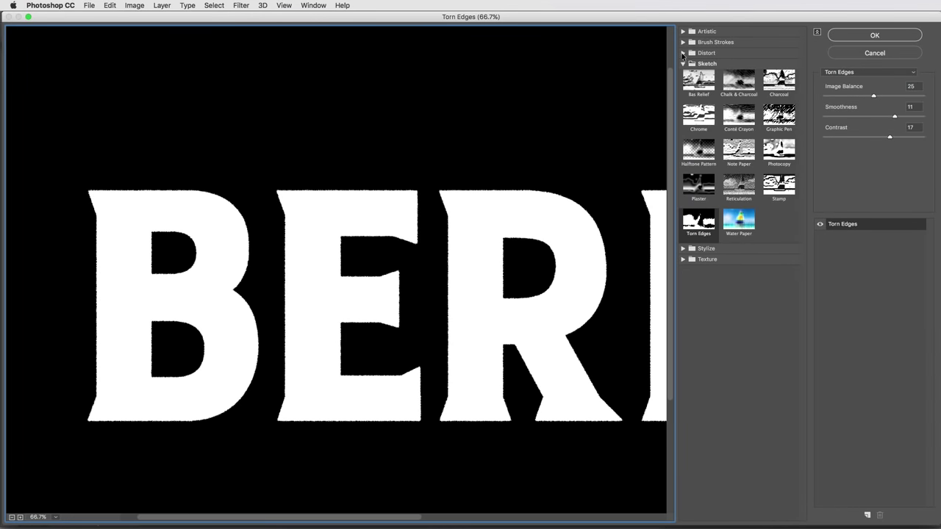
{"action": "left_click", "coordinate": [683, 63]}
{"action": "left_click", "coordinate": [684, 42]}
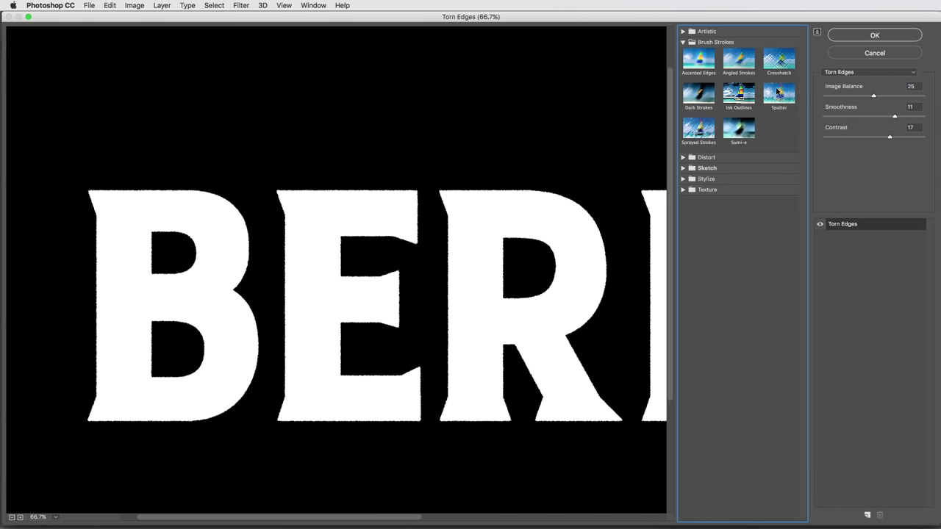
{"action": "left_click", "coordinate": [779, 91]}
{"action": "left_click", "coordinate": [898, 87]}
{"action": "key", "text": "Tab"}
{"action": "type", "text": "15"}
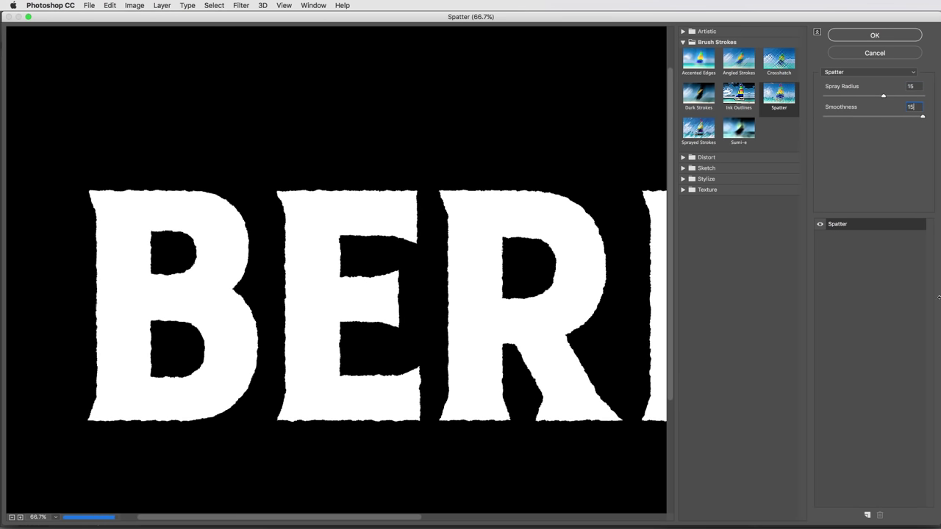
Add a Stamp effect at 15/15 and apply the filter stack to the mask
{"action": "left_click", "coordinate": [867, 517]}
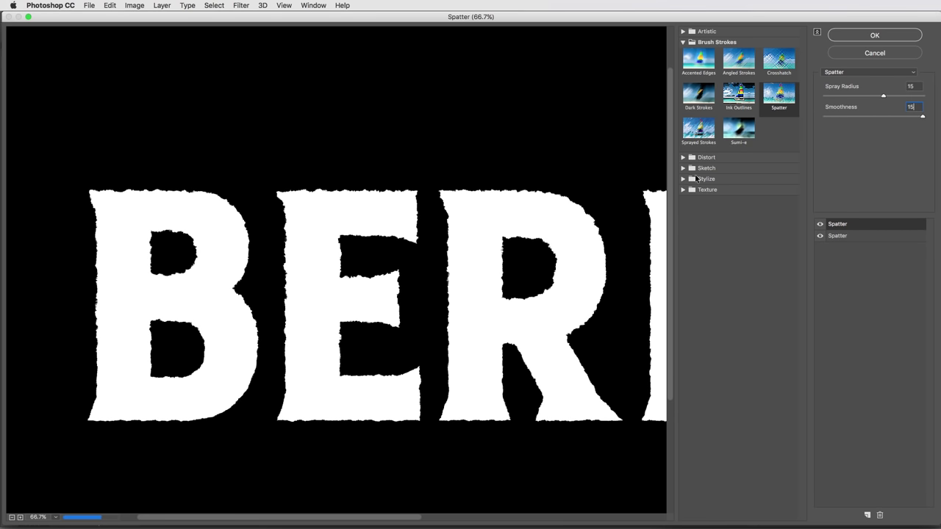
{"action": "left_click", "coordinate": [683, 168]}
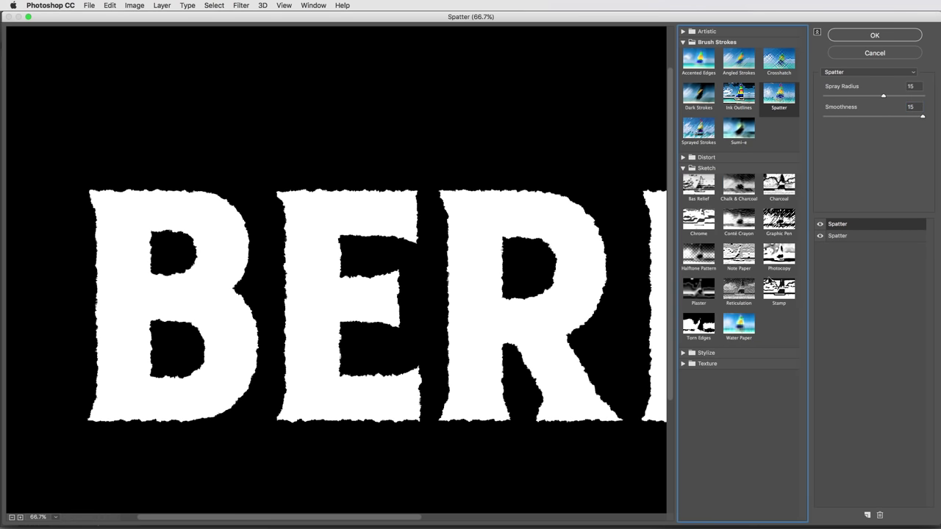
{"action": "left_click", "coordinate": [779, 289]}
{"action": "double_click", "coordinate": [912, 85]}
{"action": "type", "text": "1"}
{"action": "type", "text": "15"}
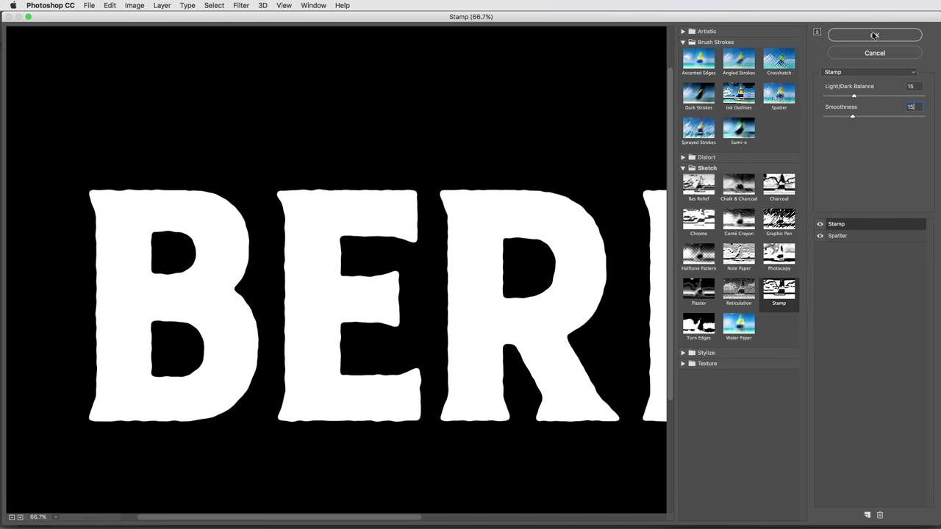
{"action": "left_click", "coordinate": [875, 36]}
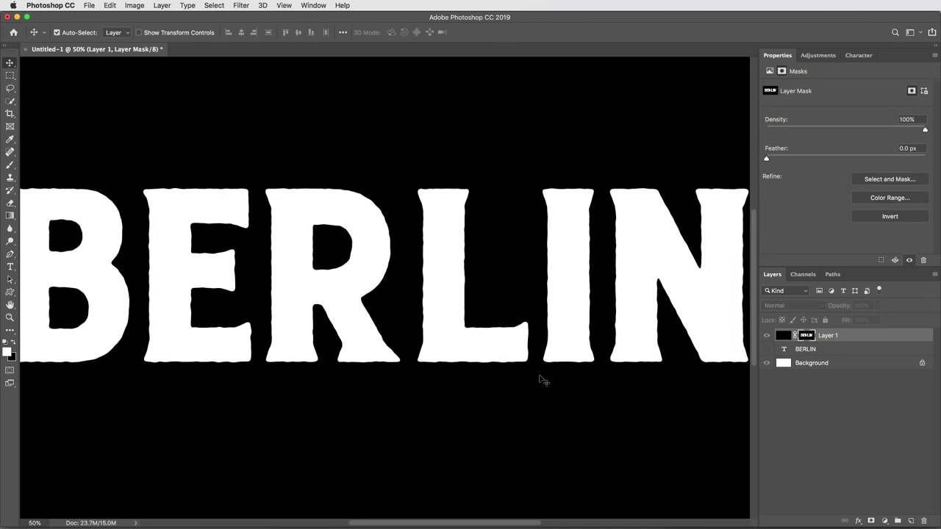
Apply the roughened mask permanently to Layer 1, then add a fresh mask from its letter shapes
{"action": "key", "text": "super+equal"}
{"action": "left_click", "coordinate": [784, 339]}
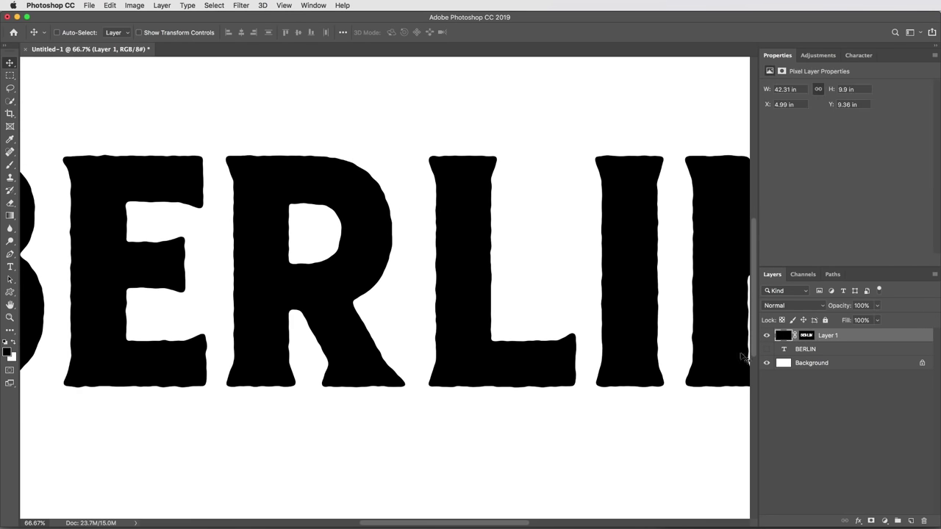
{"action": "left_click_drag", "start_coordinate": [710, 357], "coordinate": [594, 341]}
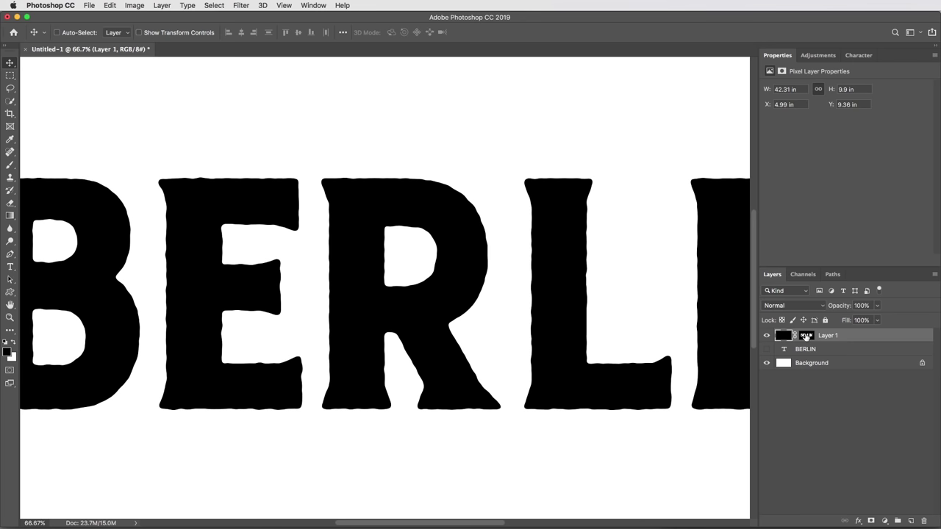
{"action": "right_click", "coordinate": [808, 337]}
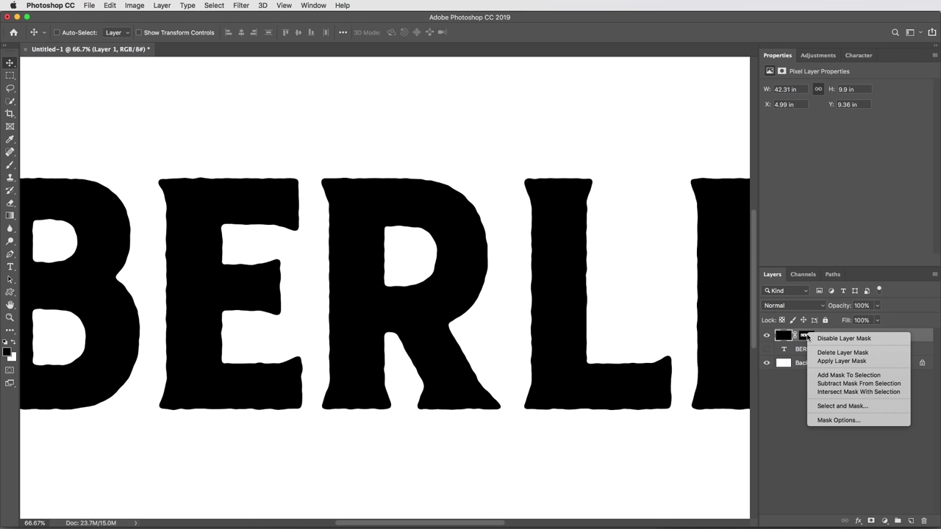
{"action": "left_click", "coordinate": [826, 361]}
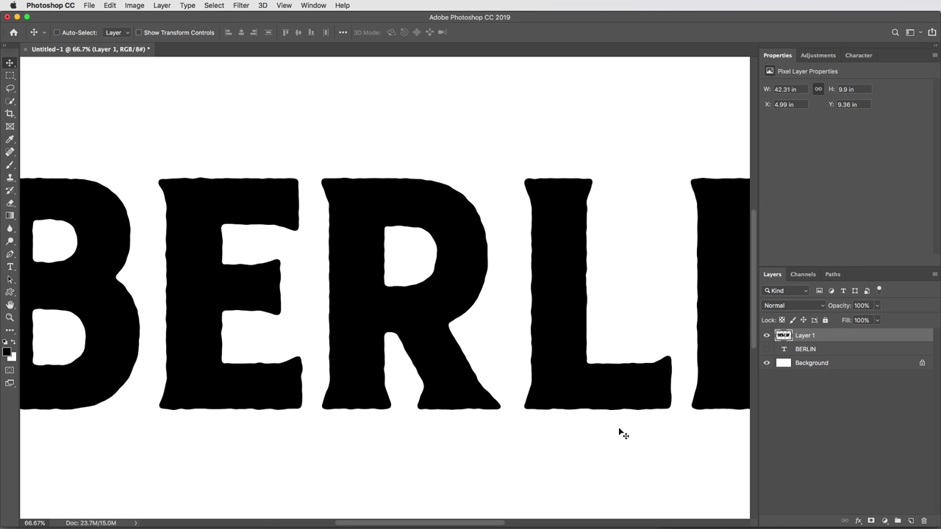
{"action": "left_click", "coordinate": [783, 336], "text": "super"}
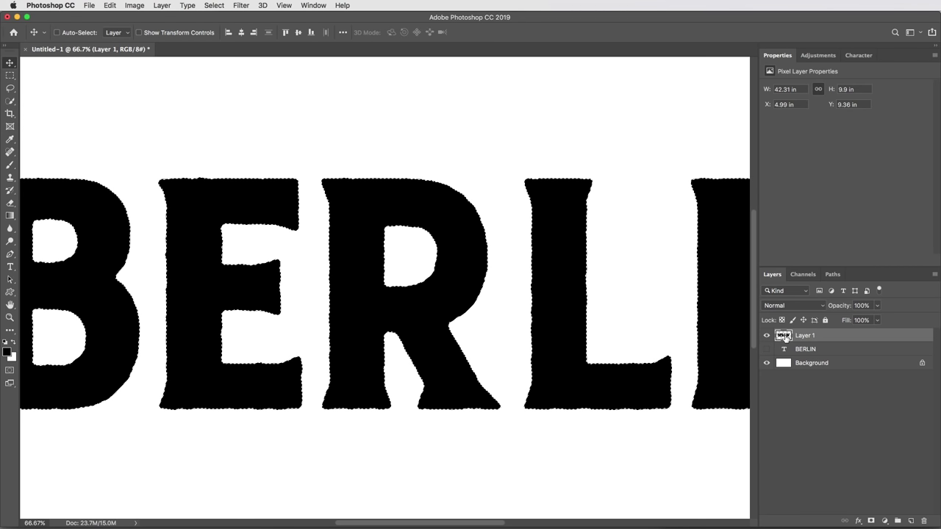
{"action": "left_click", "coordinate": [871, 522]}
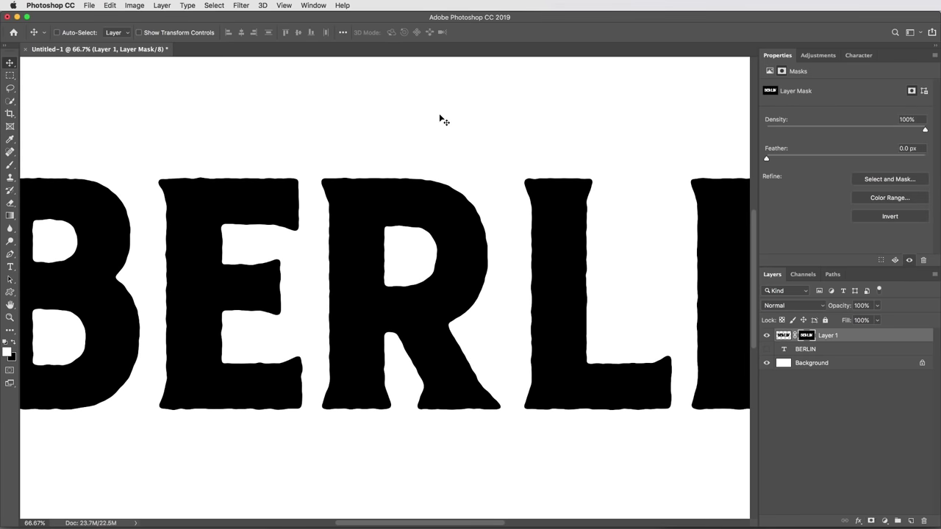
Crystallize Layer 1's letter mask with Cell Size 15 and inspect the B, E and R edges
{"action": "left_click", "coordinate": [237, 4]}
{"action": "mouse_move", "coordinate": [266, 161]}
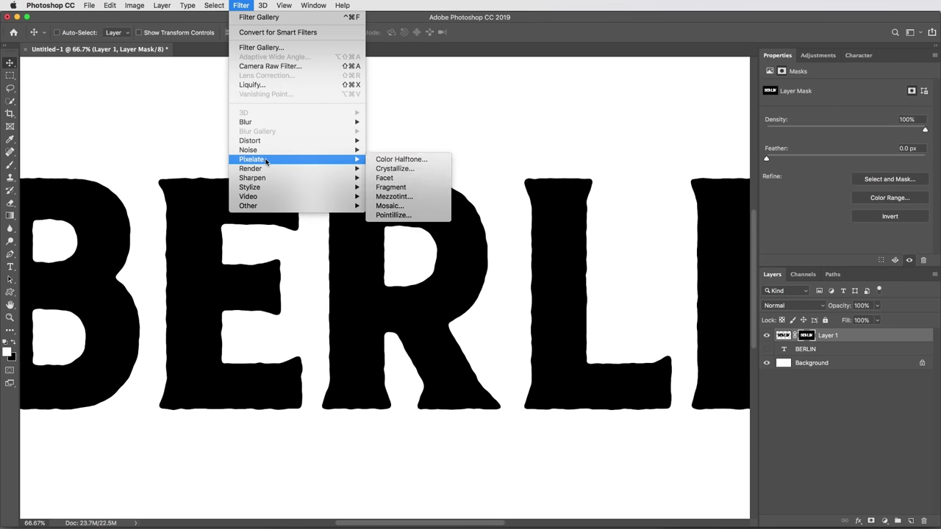
{"action": "left_click", "coordinate": [392, 169]}
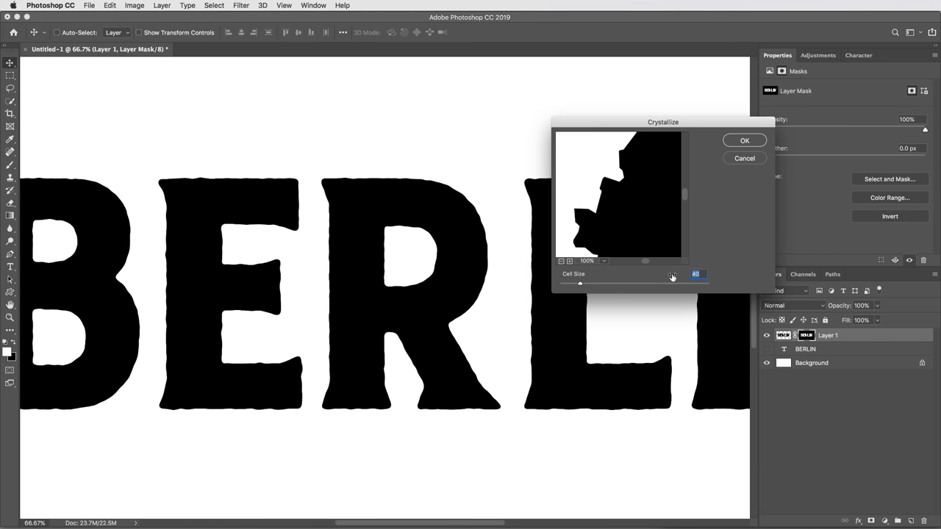
{"action": "type", "text": "15"}
{"action": "left_click_drag", "start_coordinate": [653, 231], "coordinate": [627, 199]}
{"action": "left_click", "coordinate": [561, 261]}
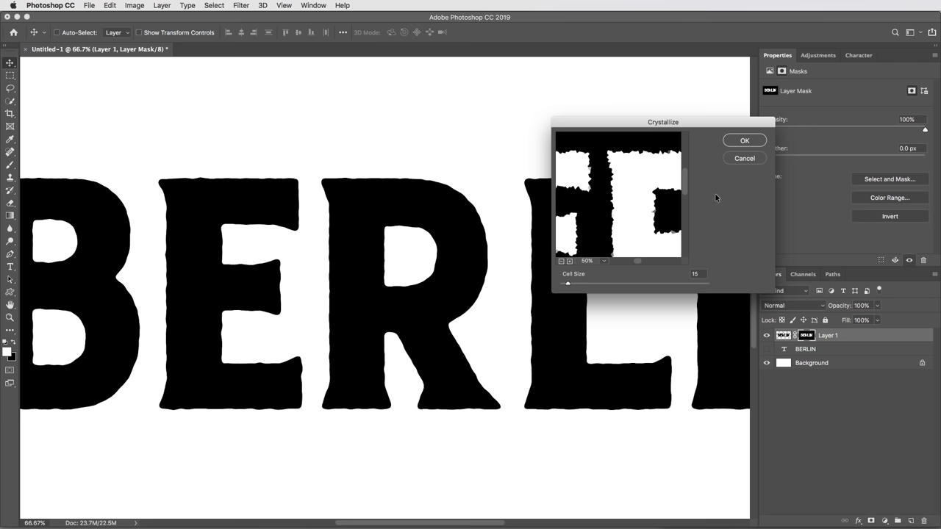
{"action": "left_click", "coordinate": [745, 140]}
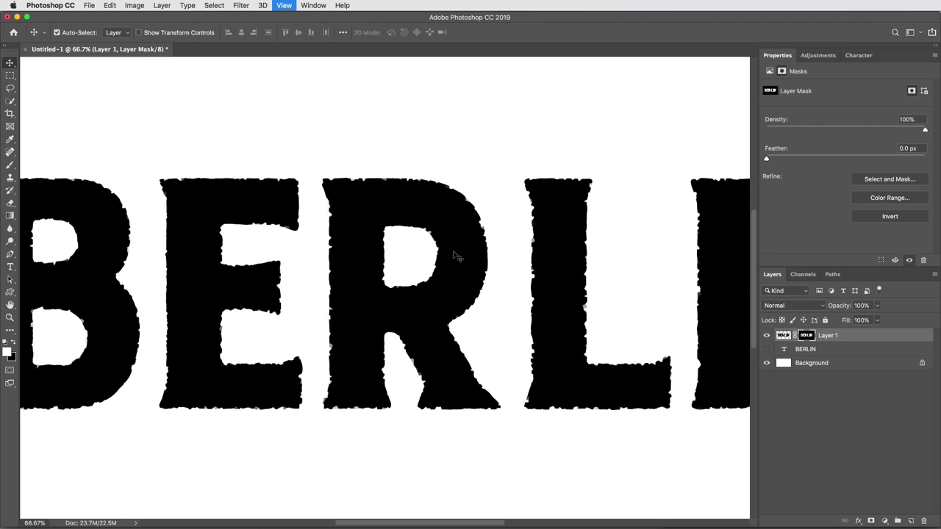
{"action": "key", "text": "super+plus"}
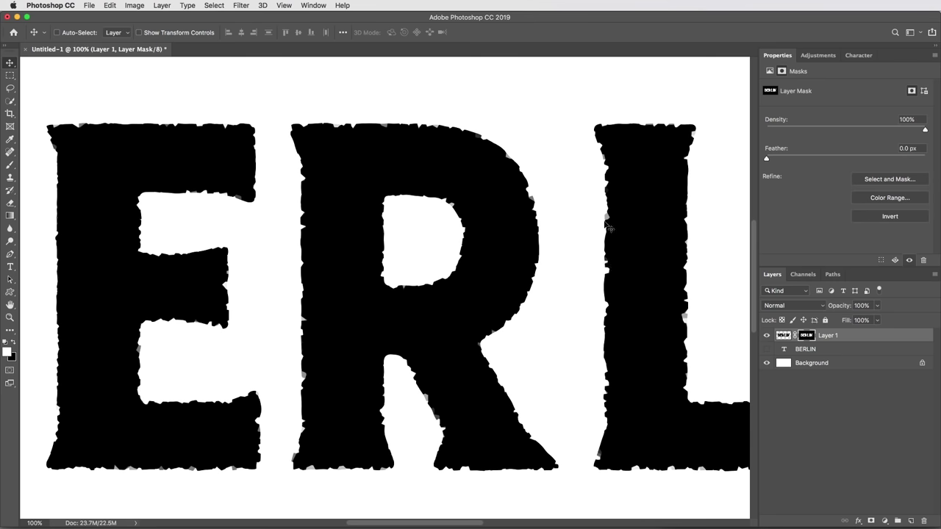
{"action": "left_click_drag", "start_coordinate": [446, 218], "coordinate": [610, 214]}
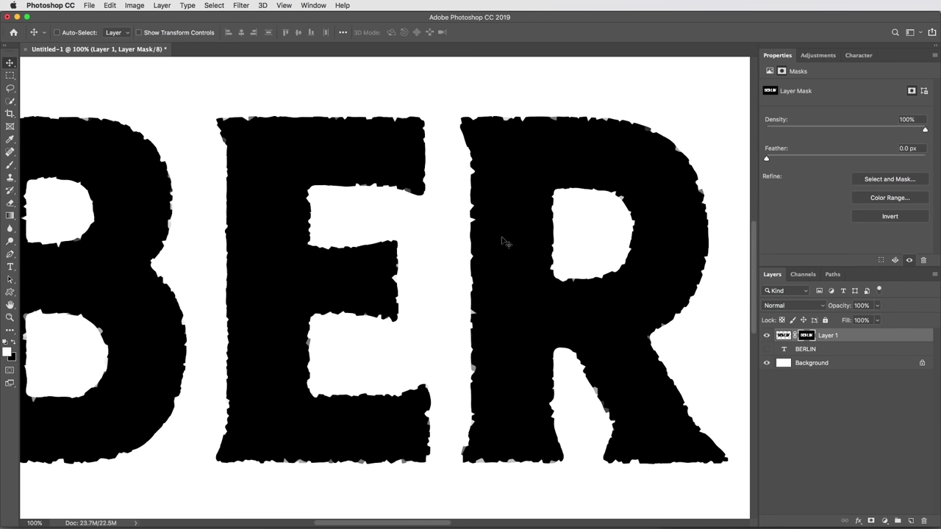
{"action": "key", "text": "super+minus"}
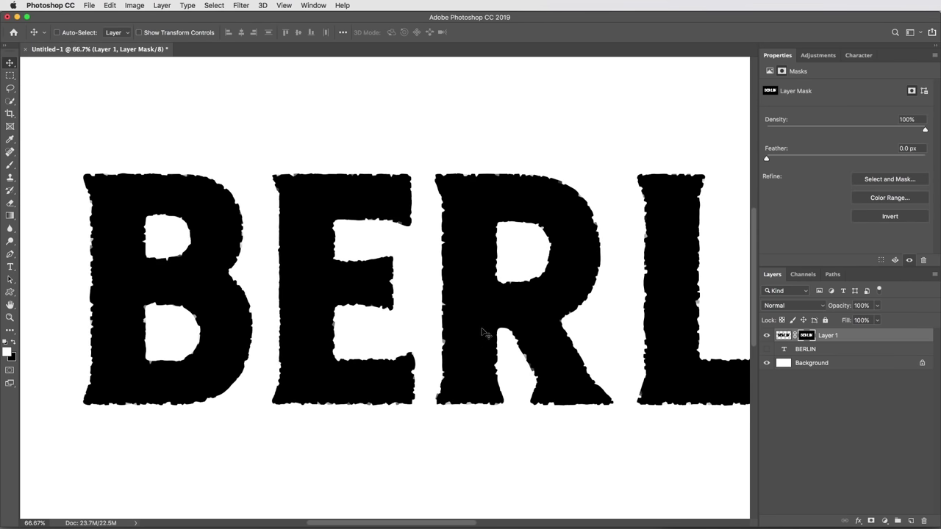
{"action": "scroll", "coordinate": [448, 331], "scroll_direction": "right", "scroll_amount": 2}
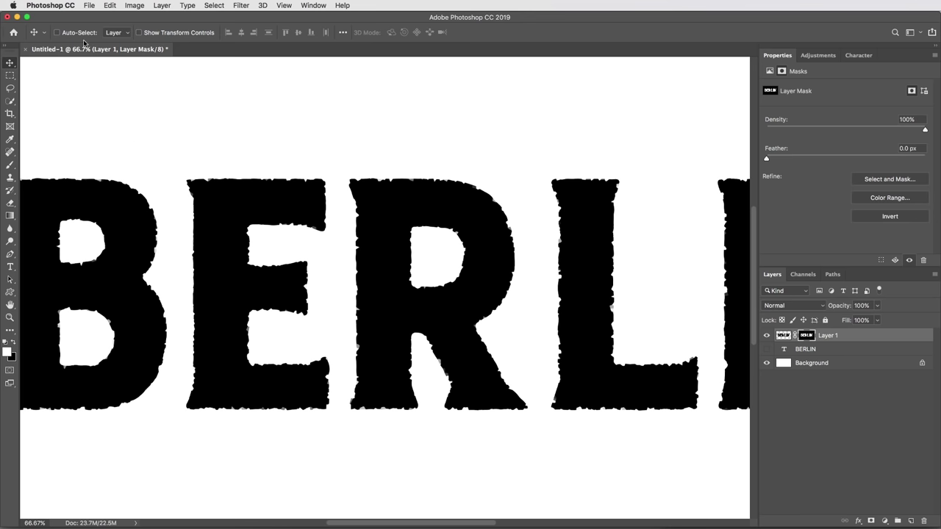
{"action": "left_click", "coordinate": [89, 5]}
Paste the TextureGuys_Concrete_121L.jpg texture in as Layer 2 and clip it to the letters
{"action": "mouse_move", "coordinate": [108, 57]}
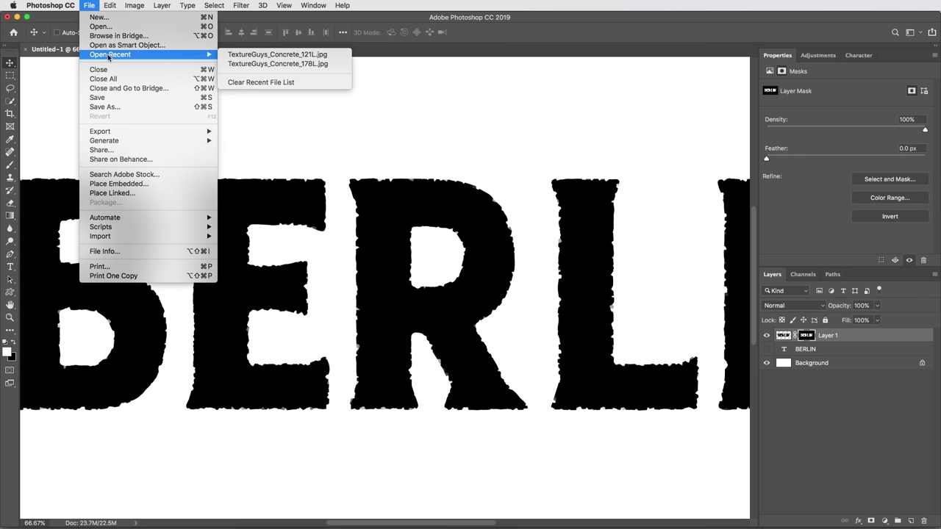
{"action": "left_click", "coordinate": [264, 56]}
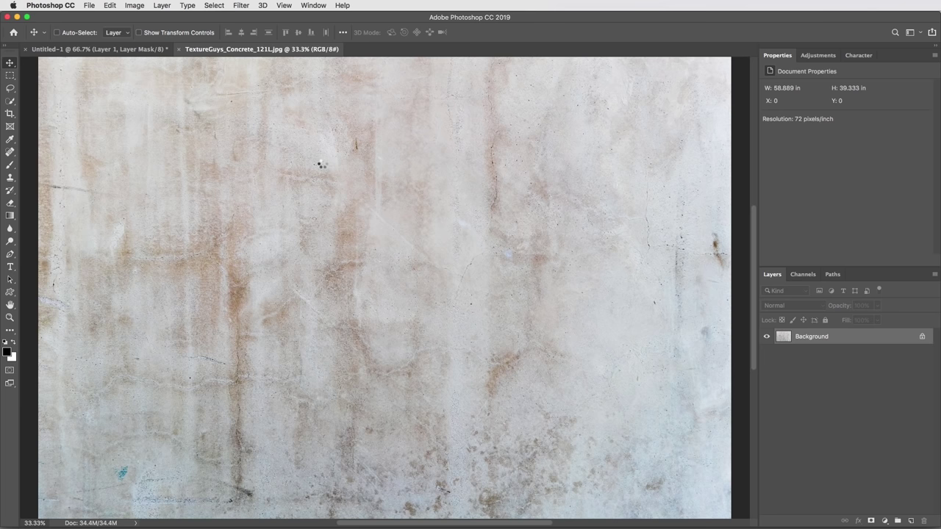
{"action": "key", "text": "super+a"}
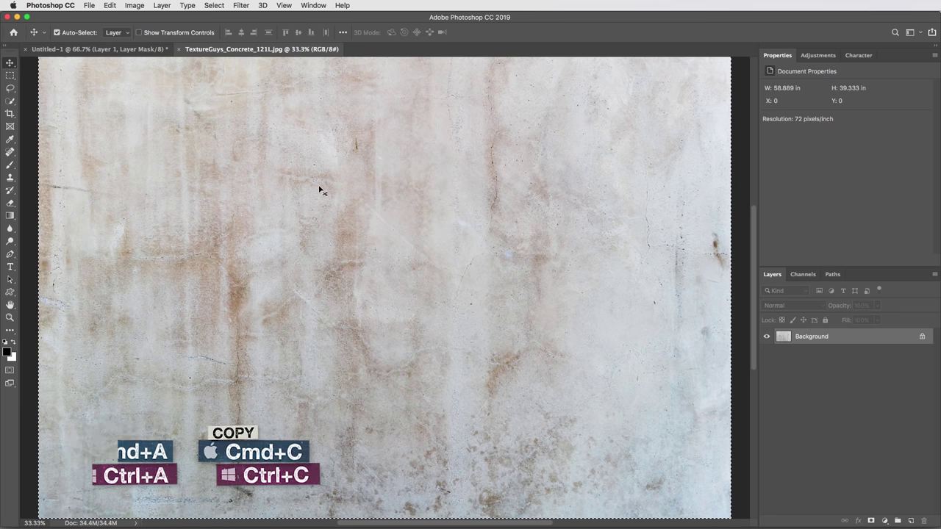
{"action": "key", "text": "super+w"}
{"action": "key", "text": "super+0"}
{"action": "key", "text": "super+v"}
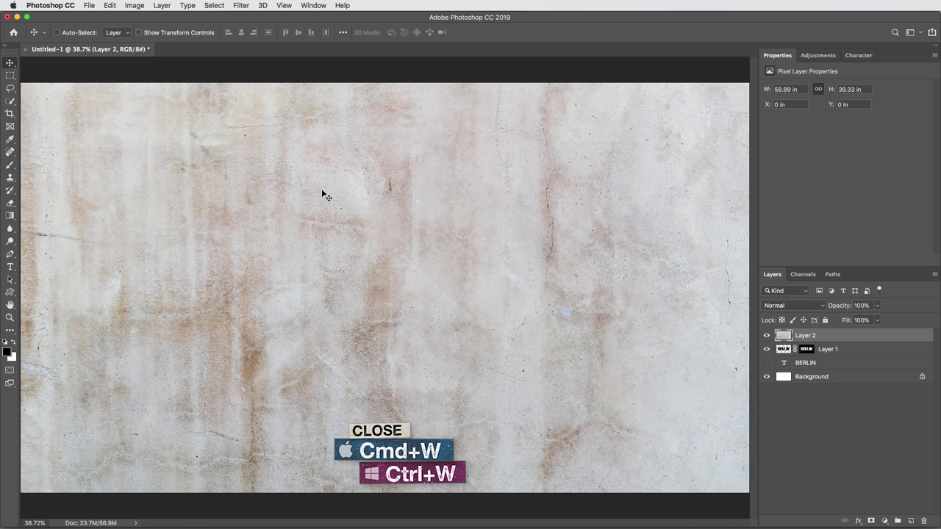
{"action": "left_click", "coordinate": [784, 342], "text": "alt"}
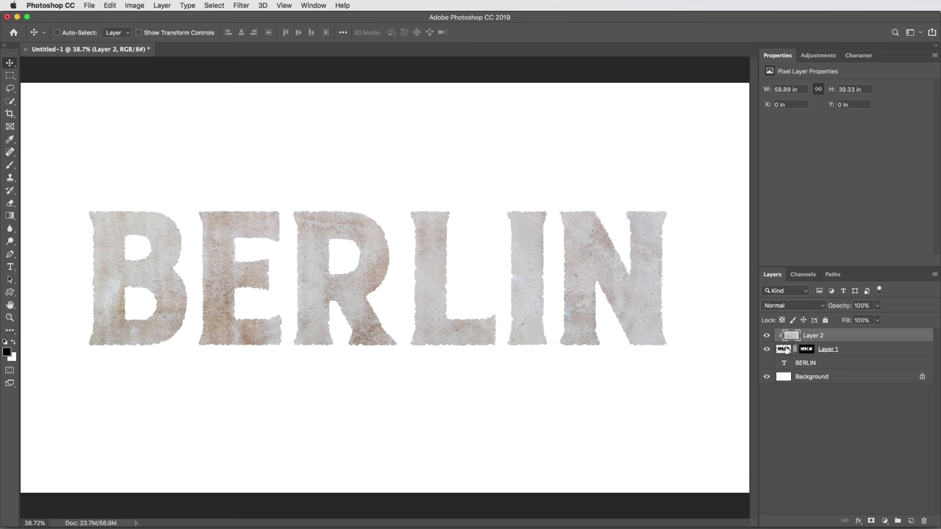
Rename Layer 1 to Face
{"action": "double_click", "coordinate": [827, 350]}
{"action": "type", "text": "Face"}
{"action": "key", "text": "Return"}
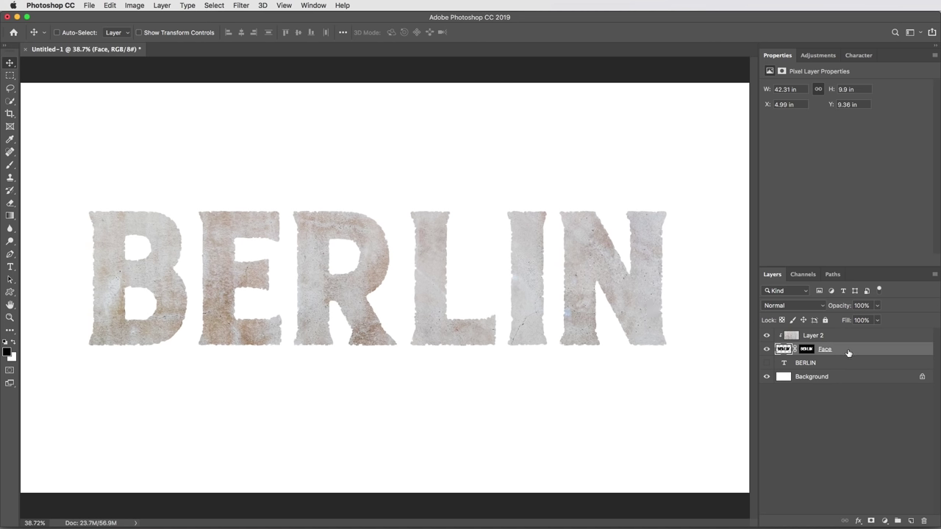
Duplicate Face above the texture, clip the copy and name it Destroy
{"action": "left_click_drag", "start_coordinate": [845, 353], "coordinate": [845, 333]}
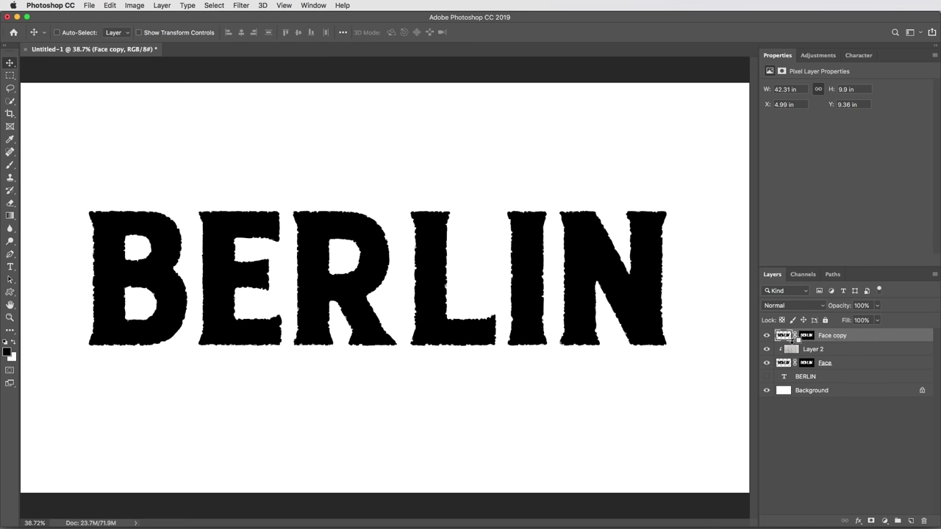
{"action": "left_click", "coordinate": [788, 342], "text": "alt"}
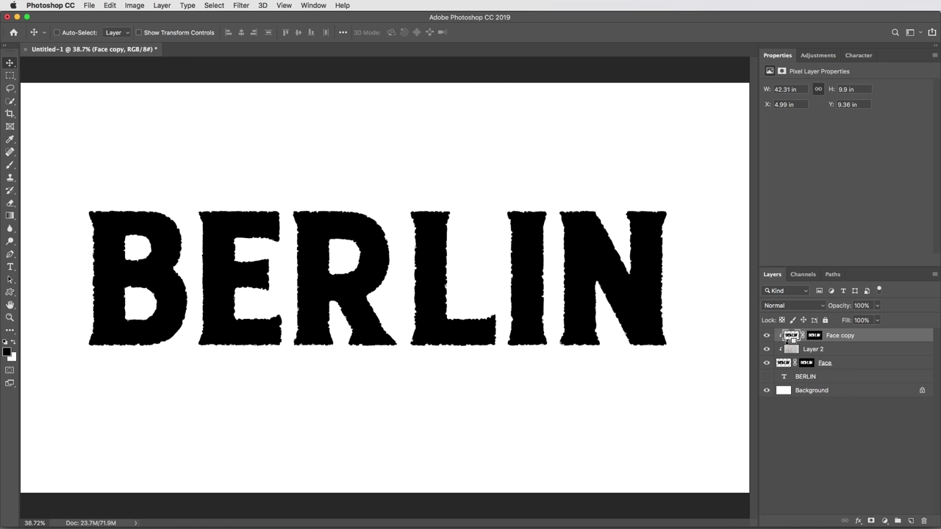
{"action": "double_click", "coordinate": [841, 336]}
{"action": "type", "text": "Destroy"}
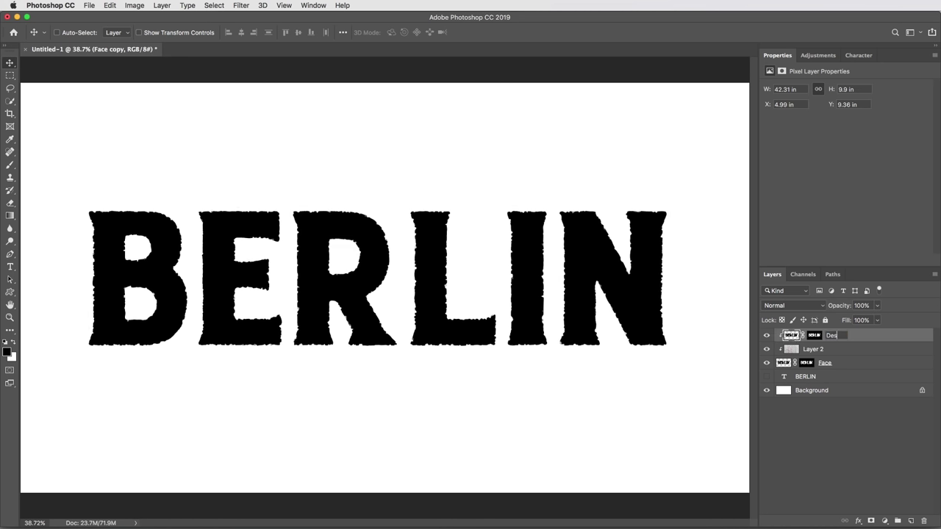
{"action": "key", "text": "Return"}
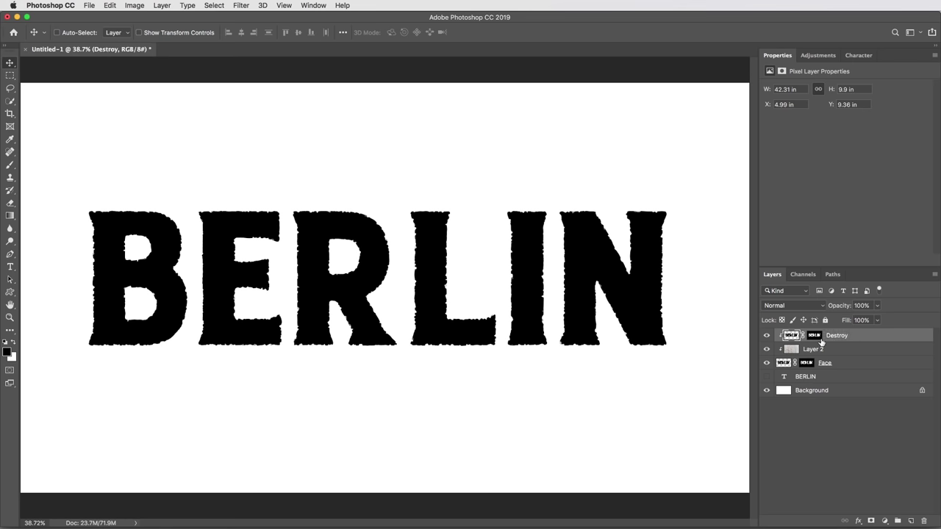
Apply a coarse Crystallize with Cell Size 80 to the Destroy mask
{"action": "left_click", "coordinate": [815, 338]}
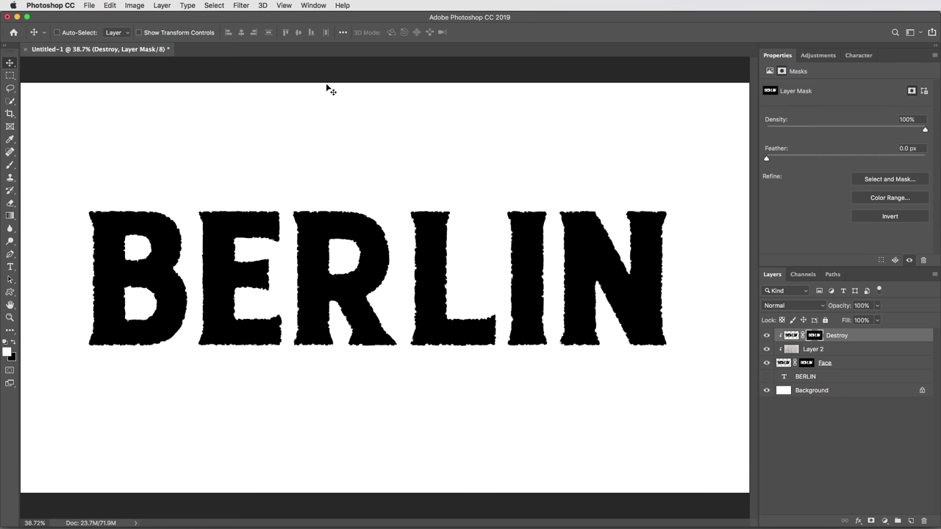
{"action": "left_click", "coordinate": [243, 5]}
{"action": "mouse_move", "coordinate": [302, 158]}
{"action": "left_click", "coordinate": [394, 169]}
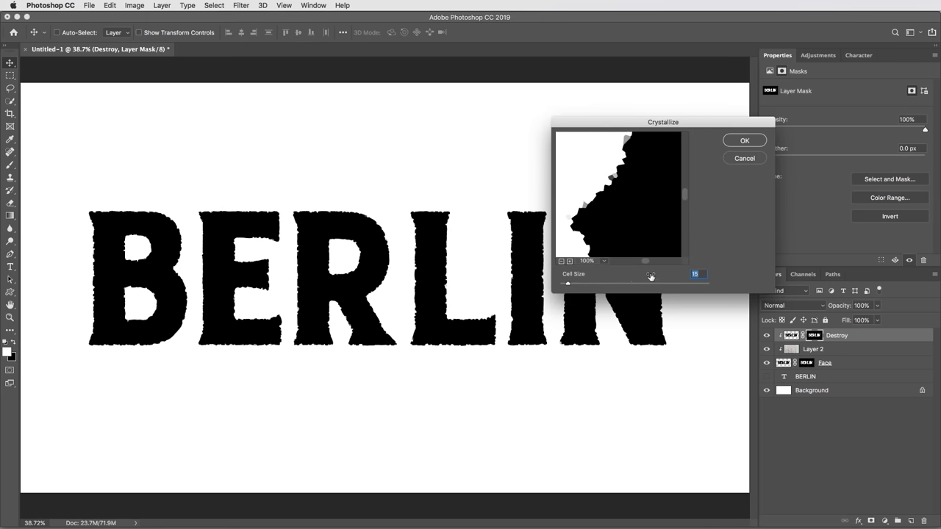
{"action": "type", "text": "80"}
{"action": "left_click", "coordinate": [743, 139]}
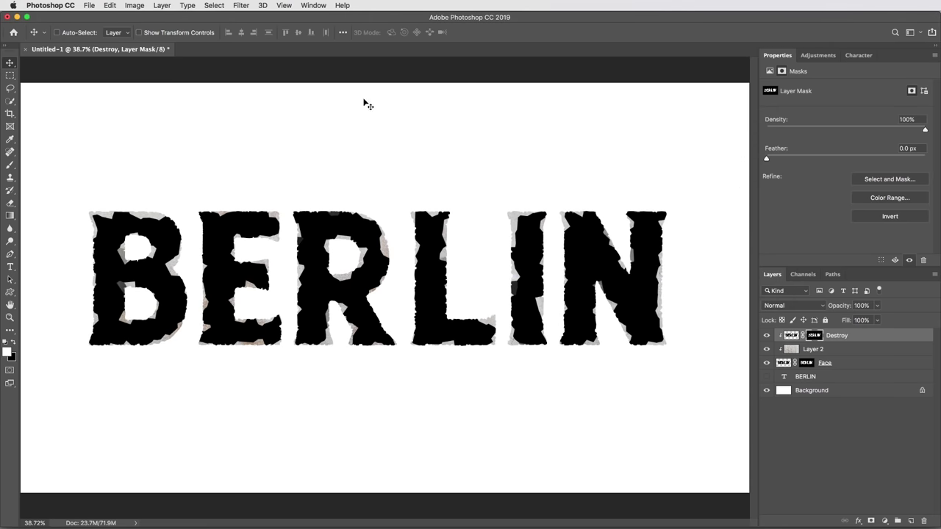
Crystallize the Destroy mask again with a fine Cell Size of 5
{"action": "left_click", "coordinate": [243, 5]}
{"action": "mouse_move", "coordinate": [265, 160]}
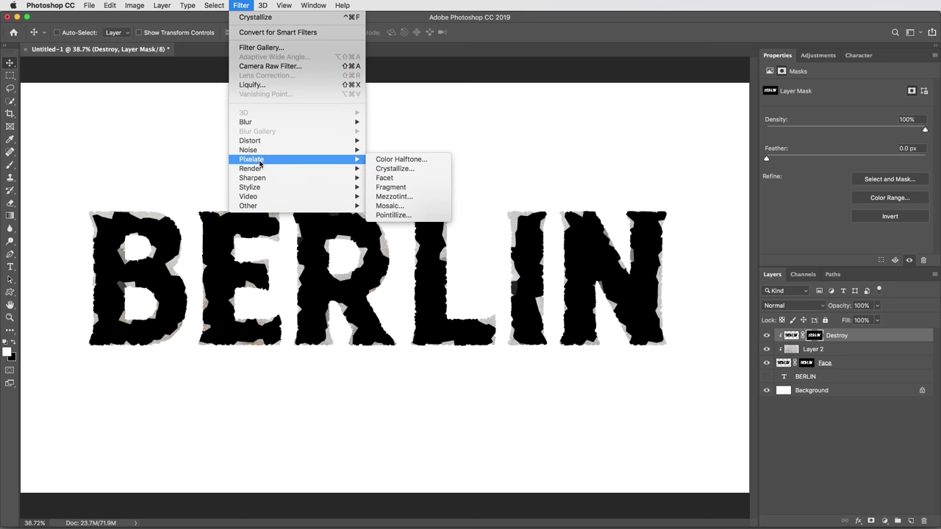
{"action": "left_click", "coordinate": [397, 172]}
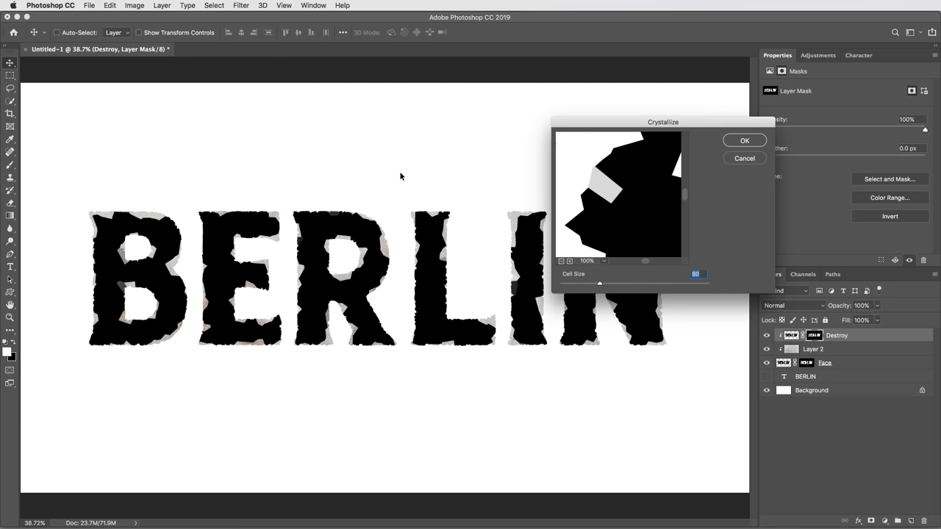
{"action": "type", "text": "5"}
{"action": "left_click_drag", "start_coordinate": [610, 189], "coordinate": [647, 197]}
{"action": "left_click", "coordinate": [758, 141]}
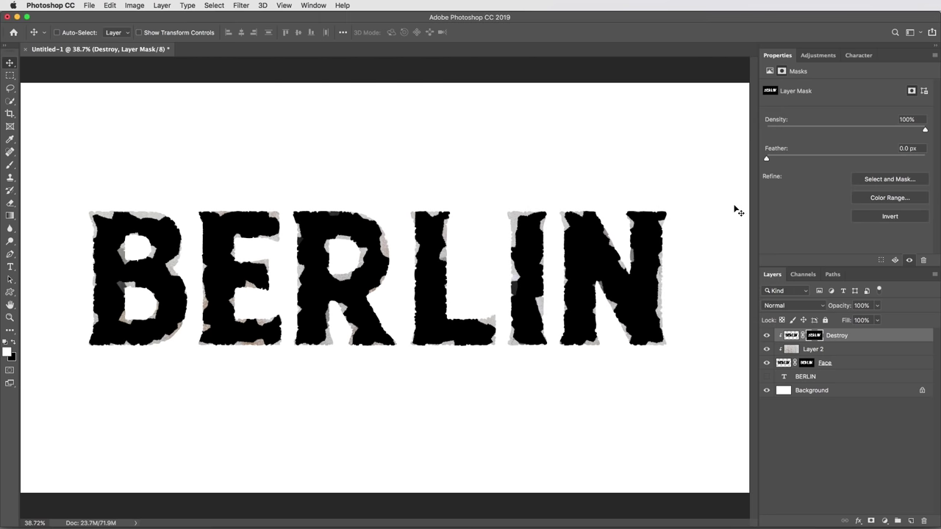
{"action": "scroll", "coordinate": [390, 245], "scroll_direction": "up", "scroll_amount": 2}
{"action": "left_click_drag", "start_coordinate": [340, 288], "coordinate": [419, 301]}
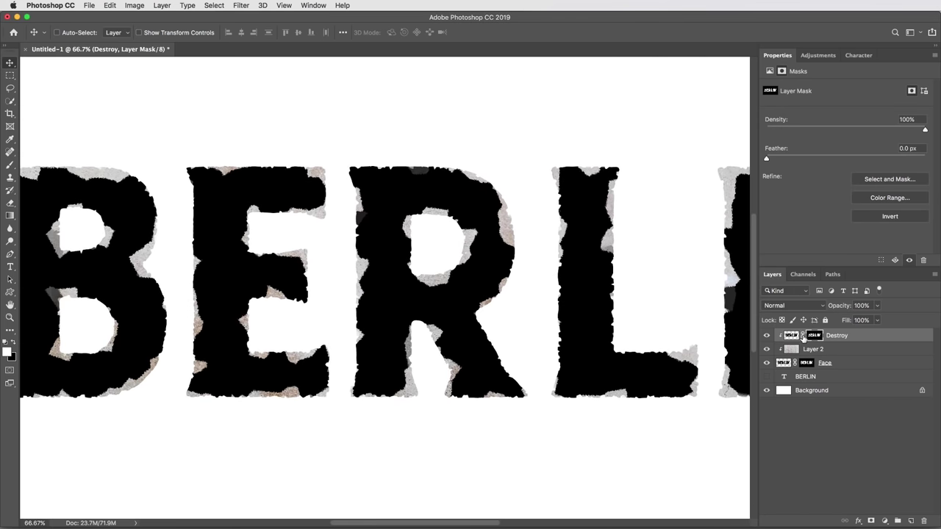
Give Destroy an Outer Bevel & Emboss with Depth 70 and Size 50
{"action": "left_click", "coordinate": [791, 336]}
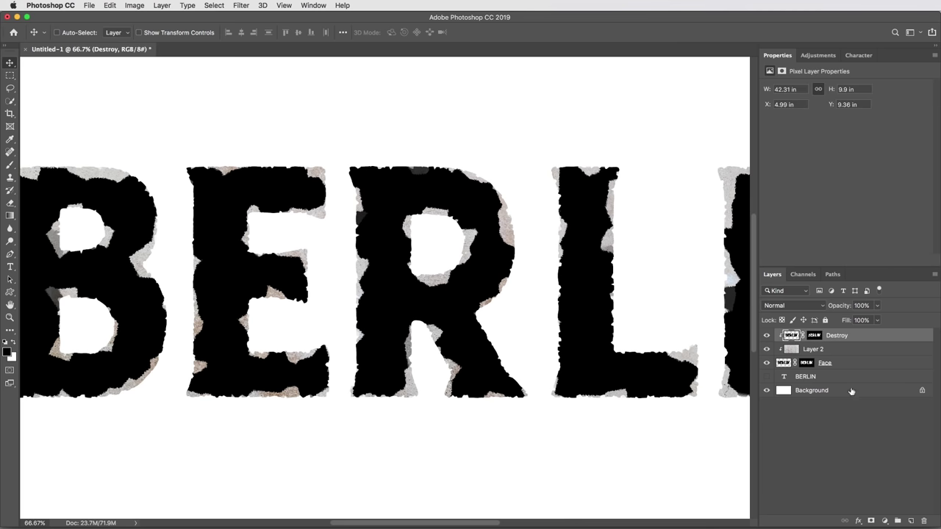
{"action": "left_click", "coordinate": [858, 521]}
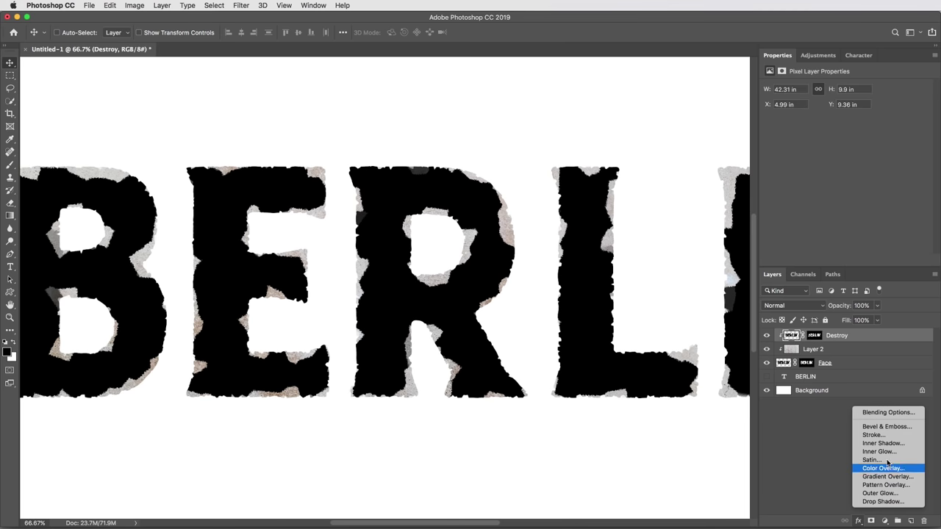
{"action": "left_click", "coordinate": [886, 427]}
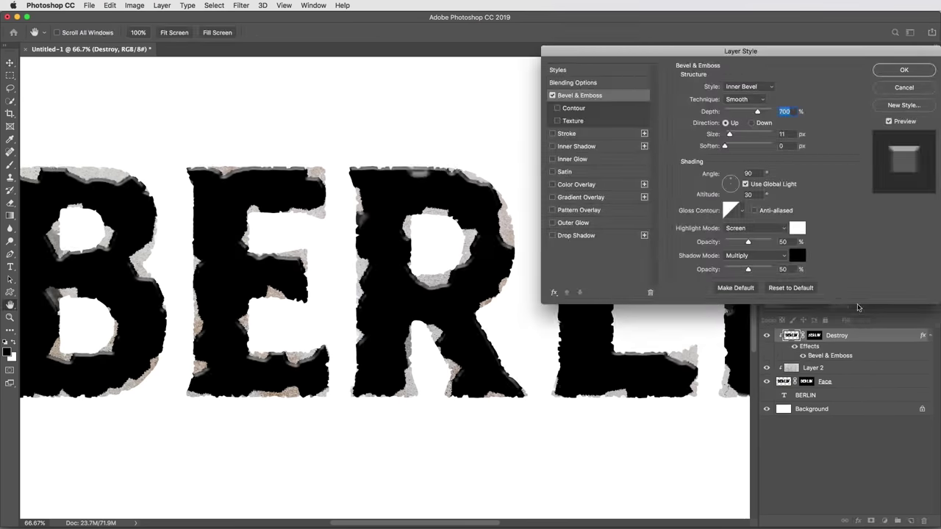
{"action": "left_click", "coordinate": [793, 287]}
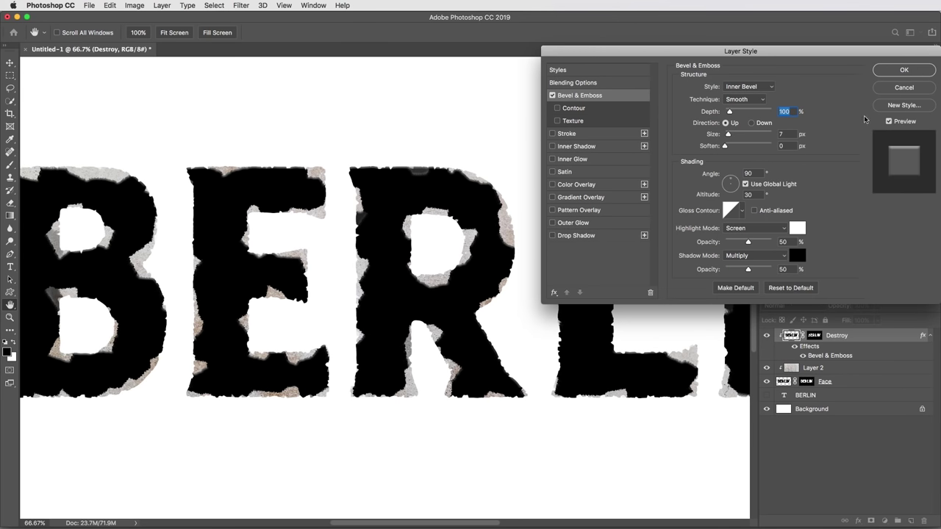
{"action": "left_click", "coordinate": [765, 87]}
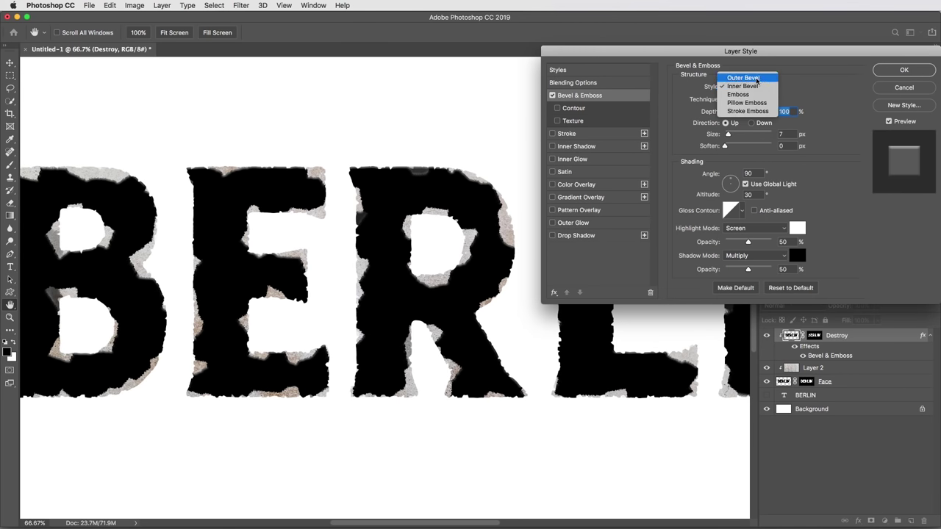
{"action": "left_click", "coordinate": [756, 80]}
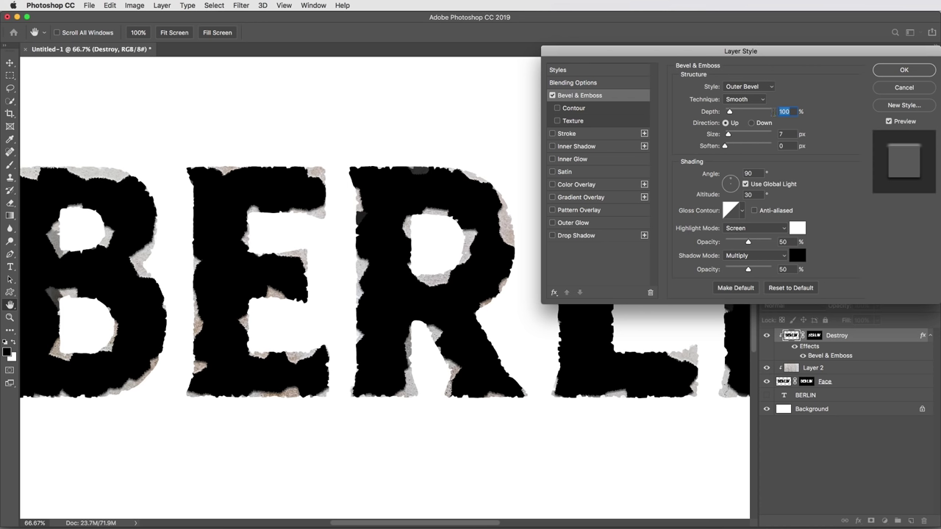
{"action": "type", "text": "70"}
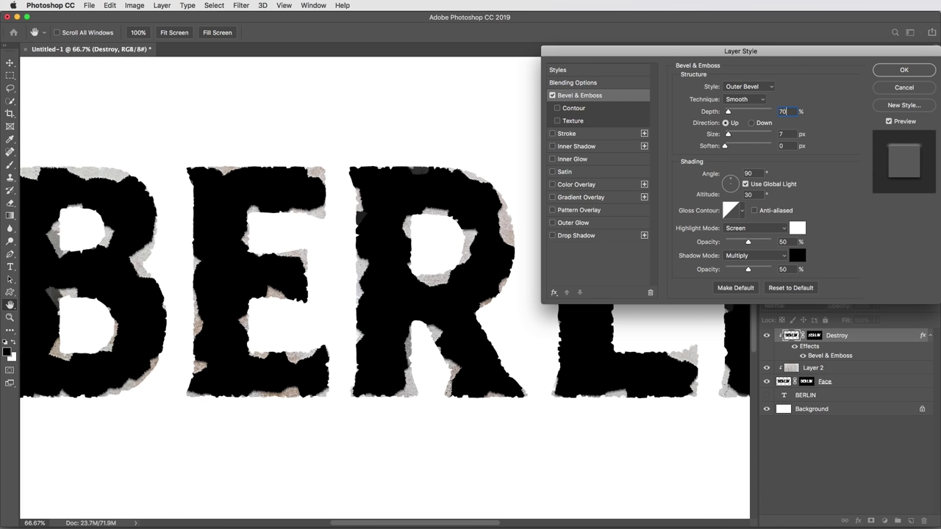
{"action": "key", "text": "Tab"}
{"action": "type", "text": "50"}
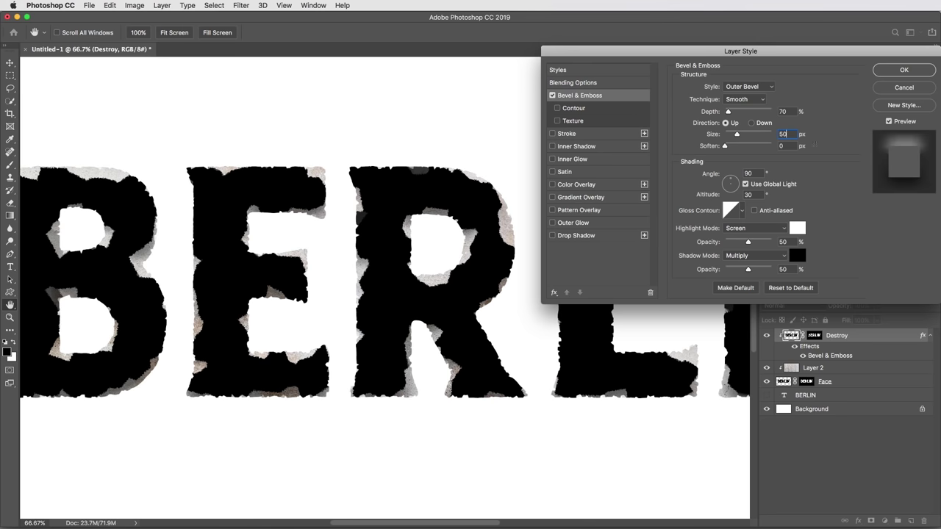
Set highlight Color Dodge 20%, shadow Color Burn 60%, angle 60°, and Fill Opacity 0
{"action": "left_click", "coordinate": [757, 228]}
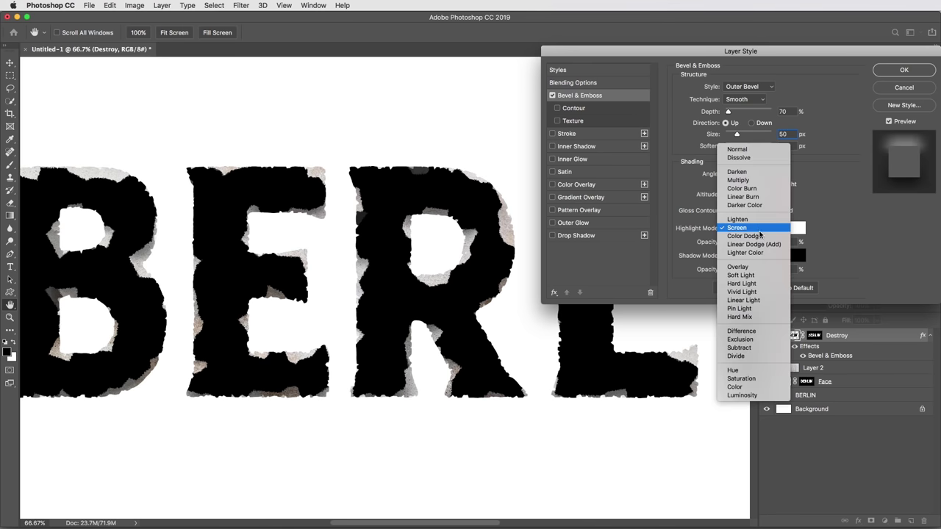
{"action": "left_click", "coordinate": [758, 236]}
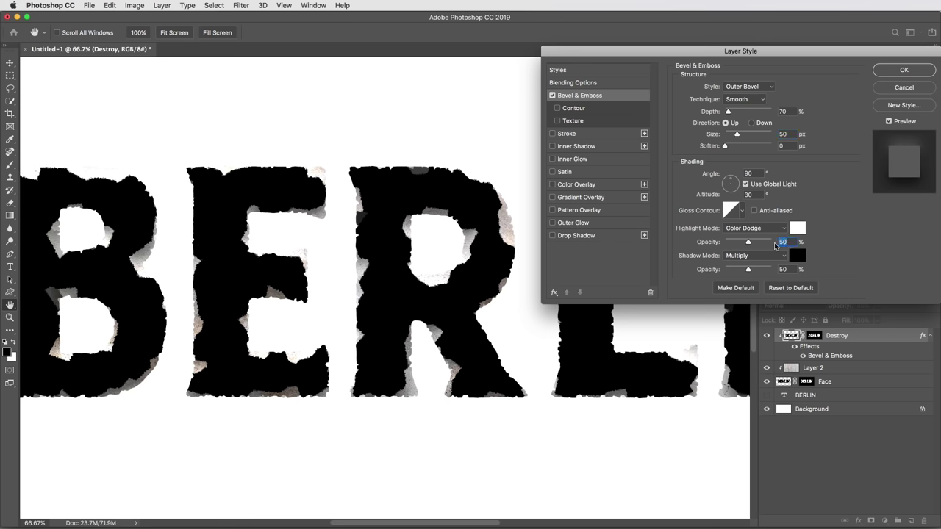
{"action": "type", "text": "20"}
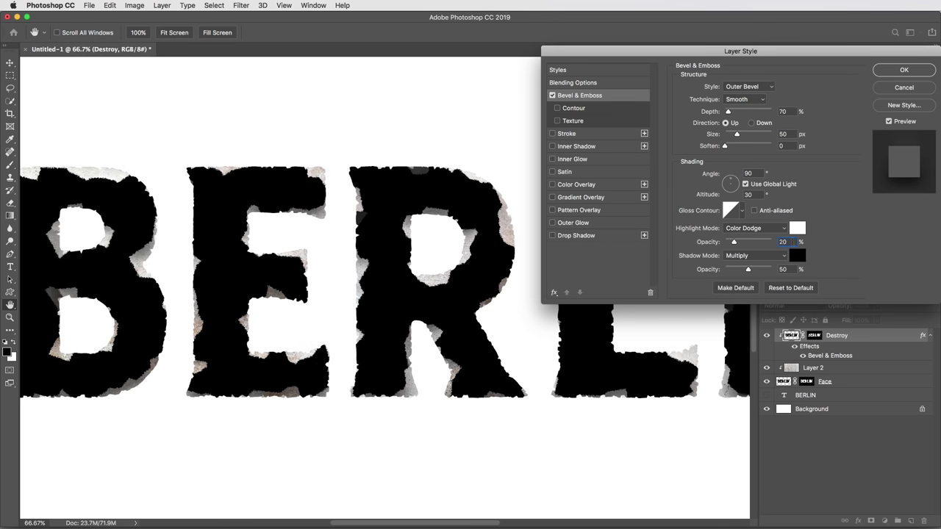
{"action": "left_click", "coordinate": [757, 256]}
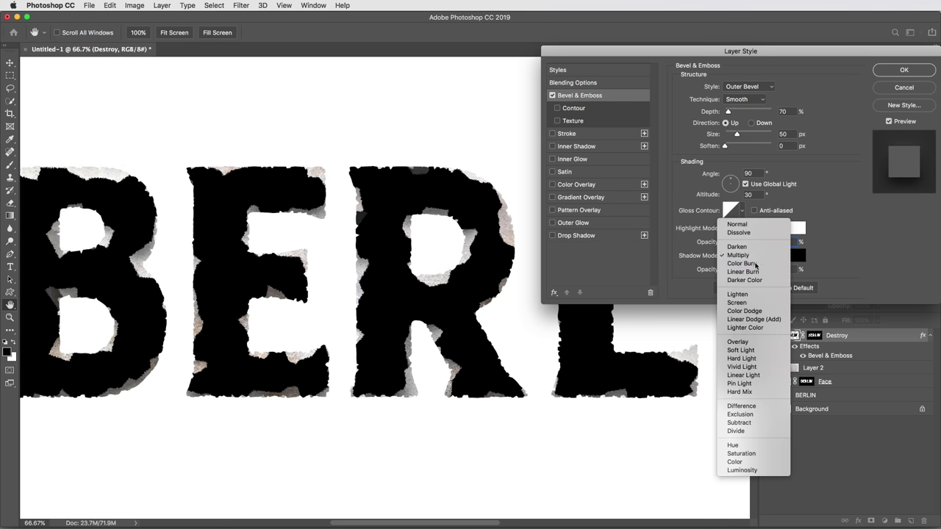
{"action": "left_click", "coordinate": [755, 263]}
{"action": "left_click", "coordinate": [781, 270]}
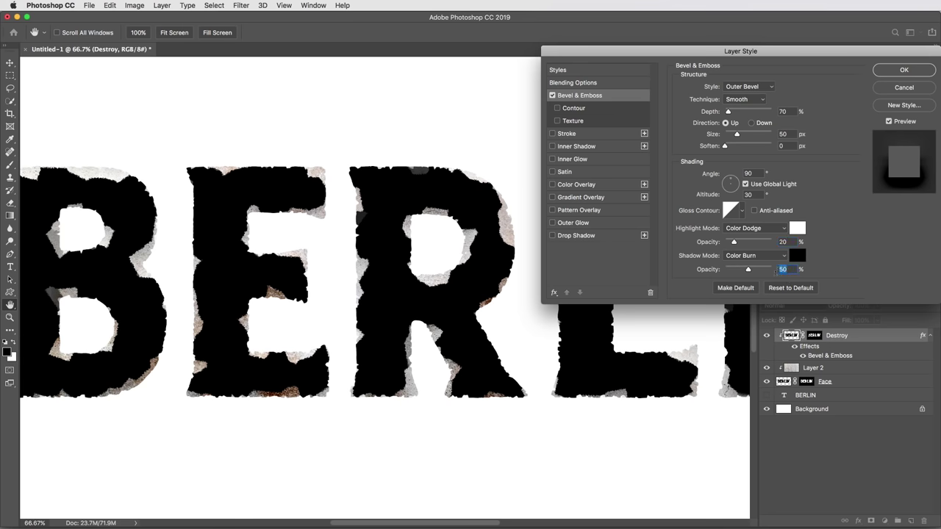
{"action": "type", "text": "60"}
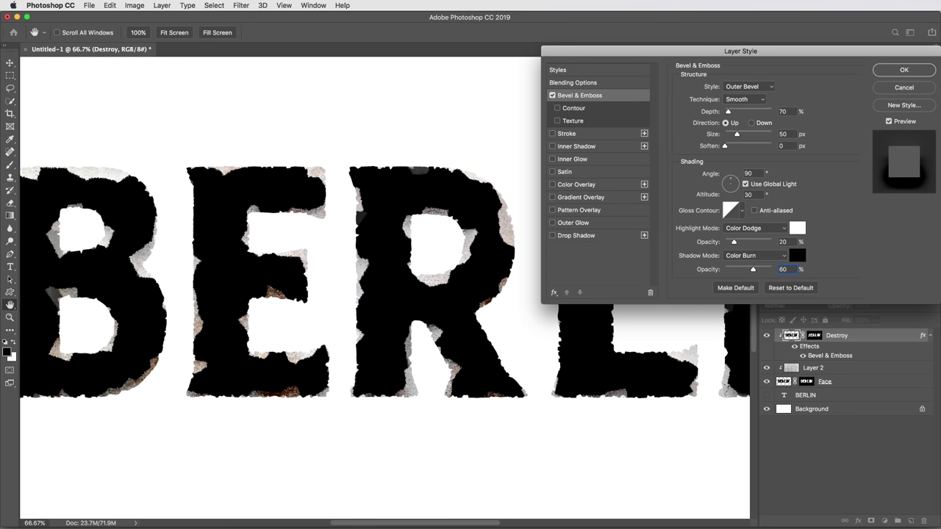
{"action": "key", "text": "Tab"}
{"action": "type", "text": "60"}
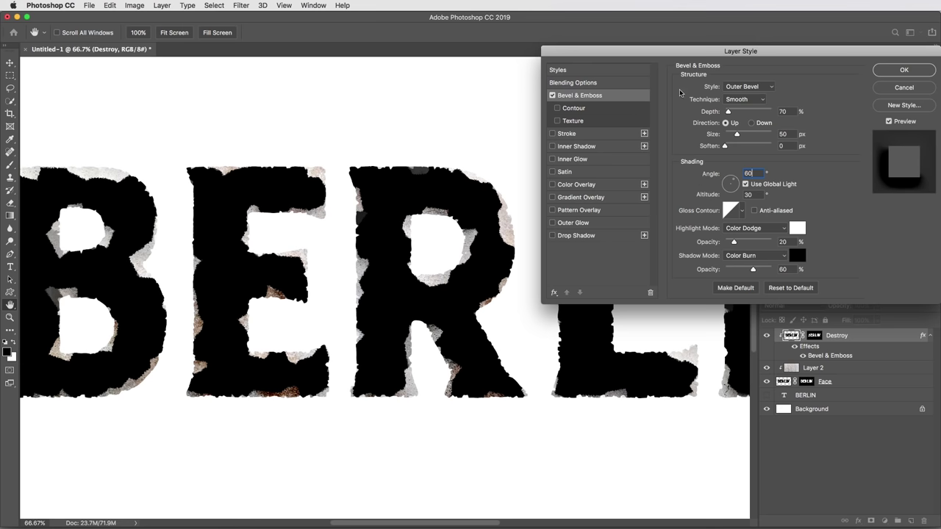
{"action": "left_click", "coordinate": [586, 84]}
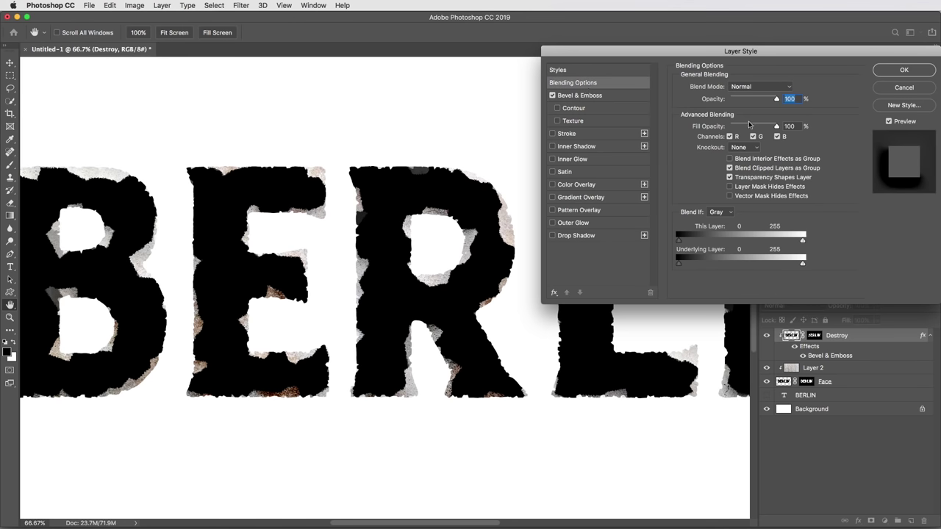
{"action": "left_click_drag", "start_coordinate": [777, 127], "coordinate": [717, 126]}
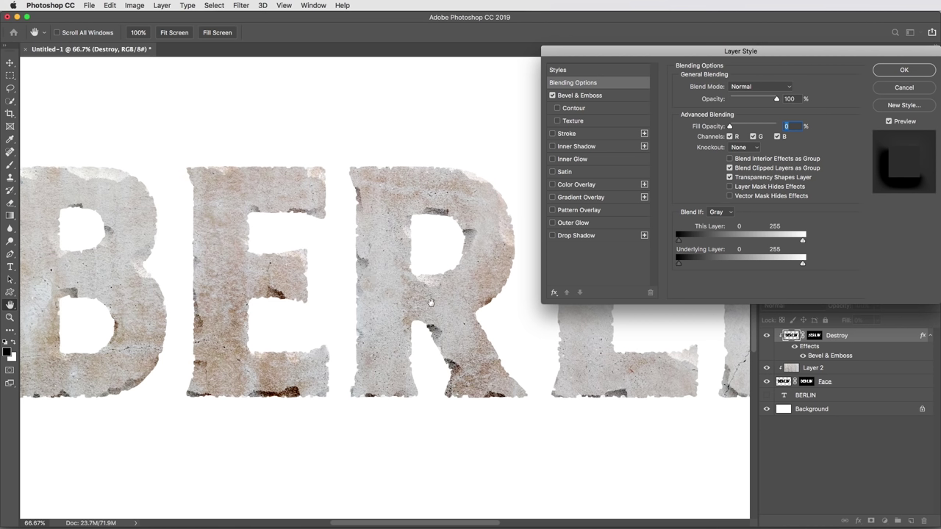
Apply the pending layer style, zoom out, and open TextureGuys_Concrete_178L.jpg from recent files
{"action": "left_click", "coordinate": [905, 70]}
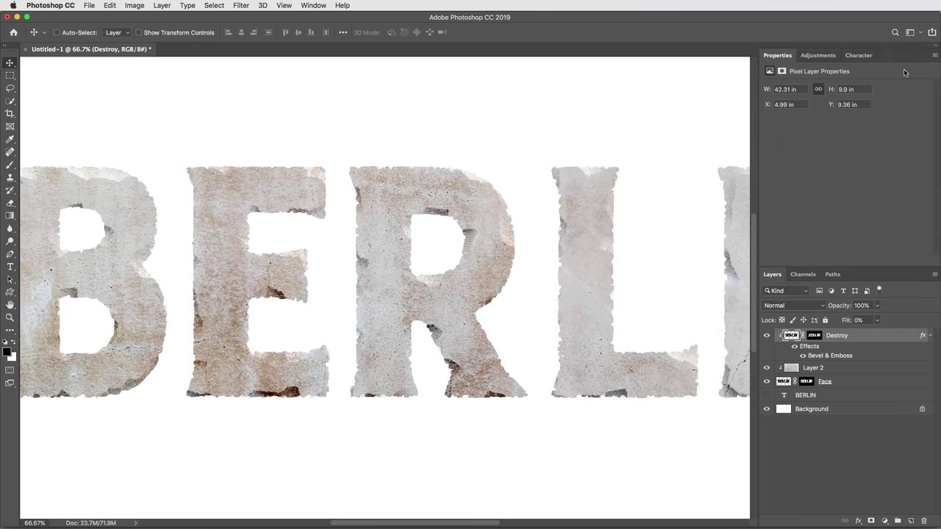
{"action": "key", "text": "ctrl+minus"}
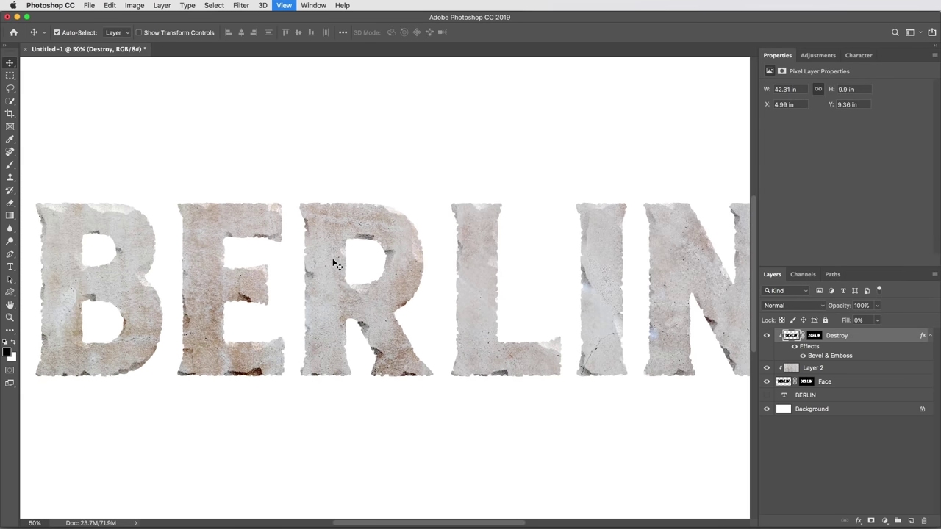
{"action": "scroll", "coordinate": [346, 291], "scroll_direction": "right", "scroll_amount": 3}
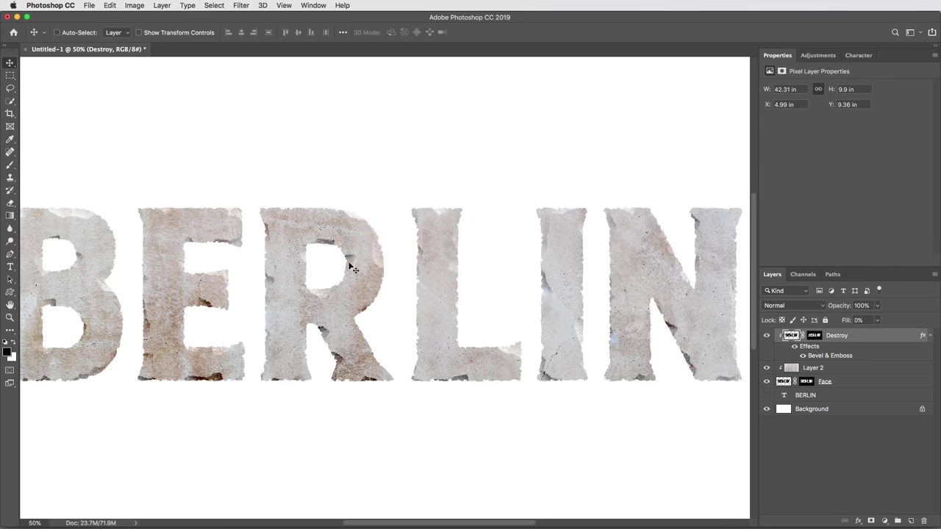
{"action": "left_click", "coordinate": [89, 4]}
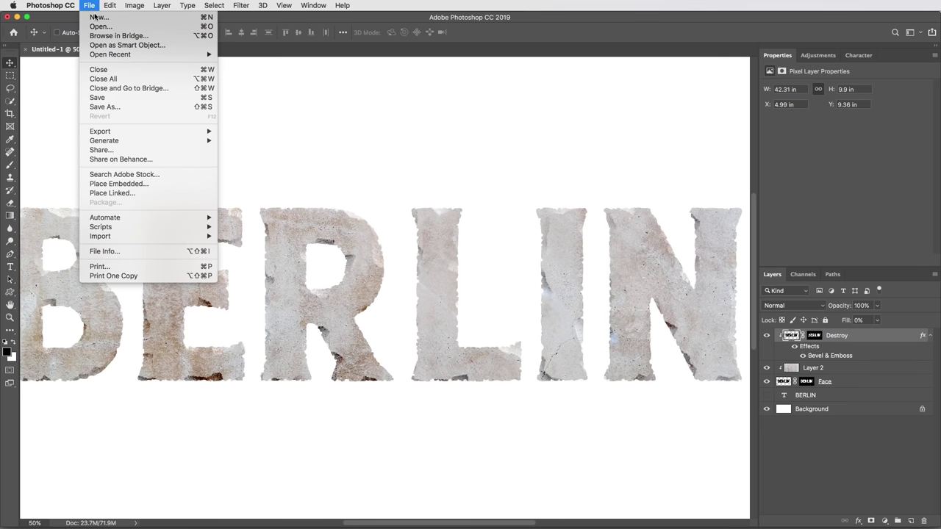
{"action": "mouse_move", "coordinate": [118, 55]}
{"action": "left_click", "coordinate": [241, 55]}
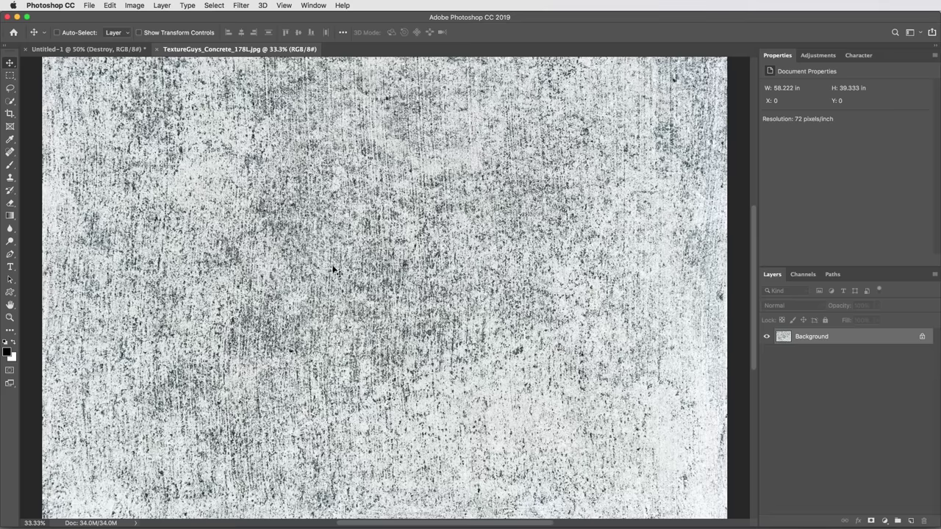
Copy the whole concrete texture, close it, and paste it into the BERLIN document as Layer 3
{"action": "key", "text": "super+a"}
{"action": "key", "text": "super+c"}
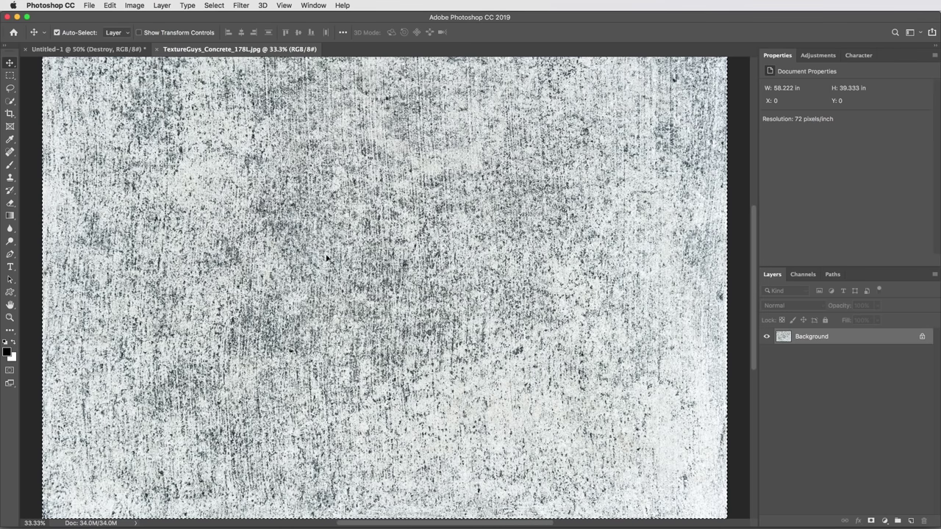
{"action": "key", "text": "super+w"}
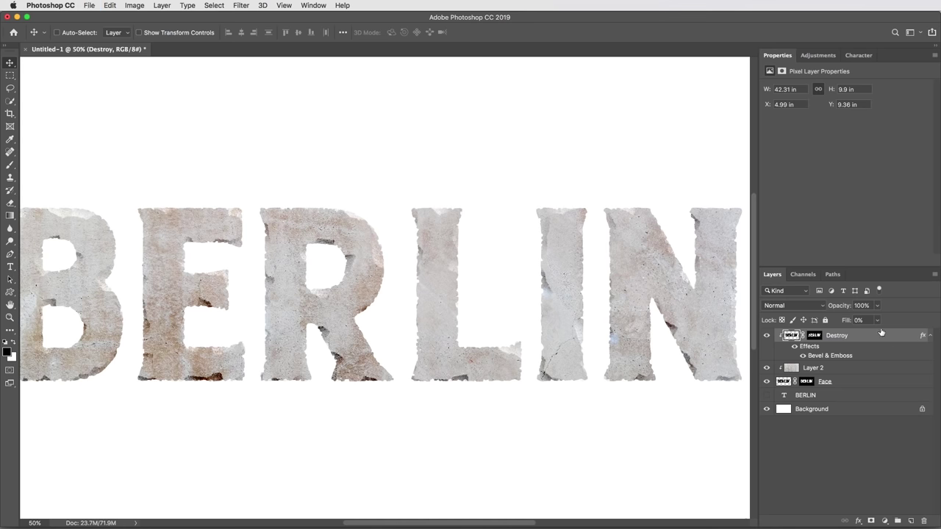
{"action": "key", "text": "super+v"}
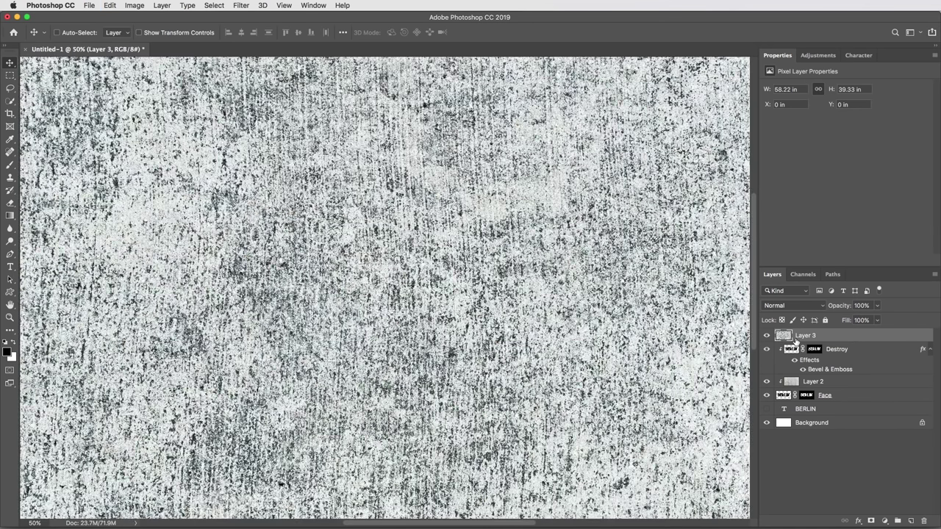
Clip Layer 3 to the letters and give it an inverted mask from the Destroy mask selection
{"action": "left_click", "coordinate": [794, 340], "text": "alt"}
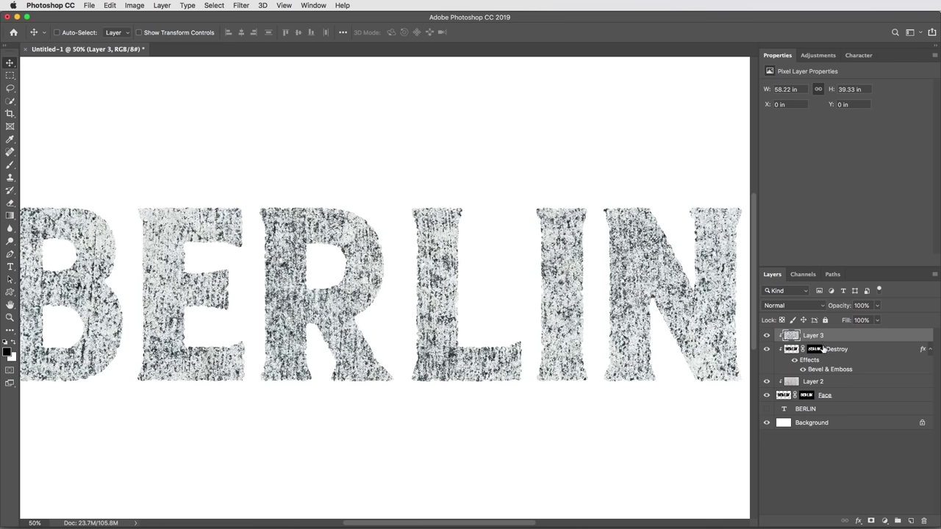
{"action": "key", "text": "super"}
{"action": "left_click", "coordinate": [814, 351], "text": "super"}
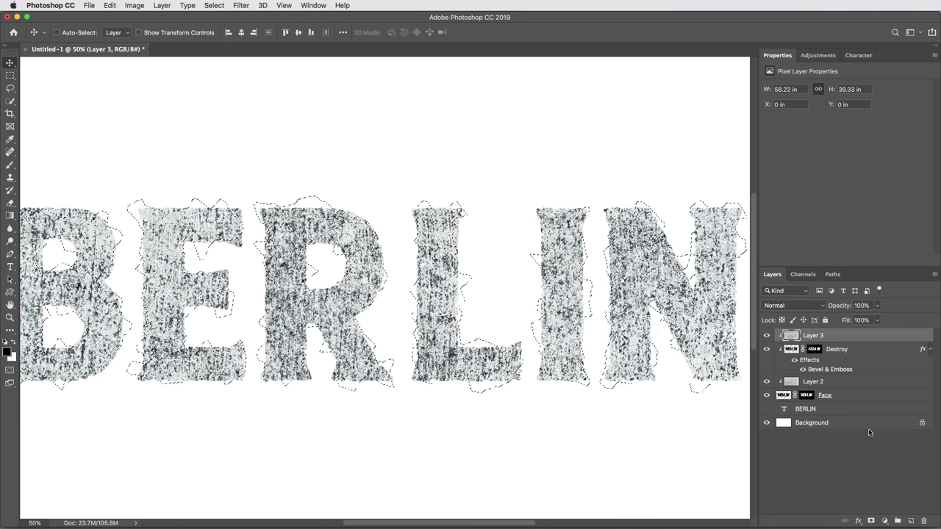
{"action": "left_click", "coordinate": [872, 521]}
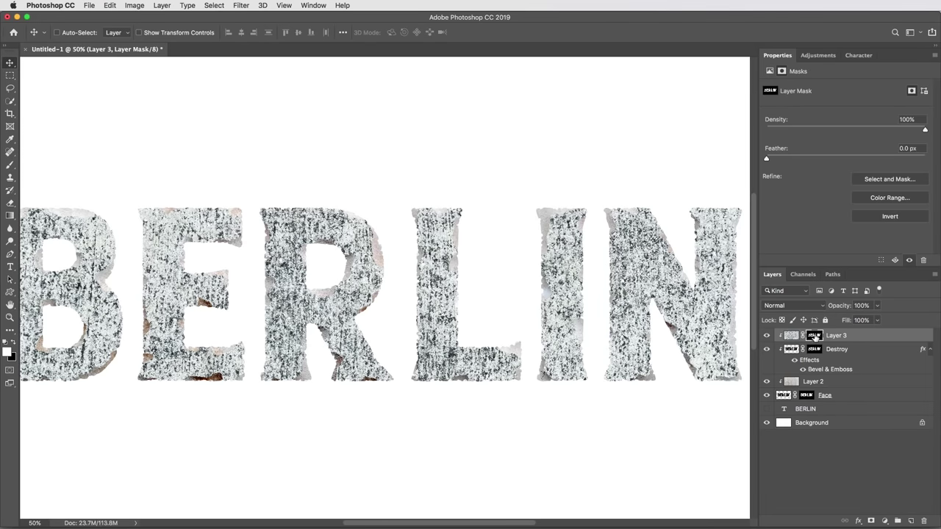
{"action": "key", "text": "super+i"}
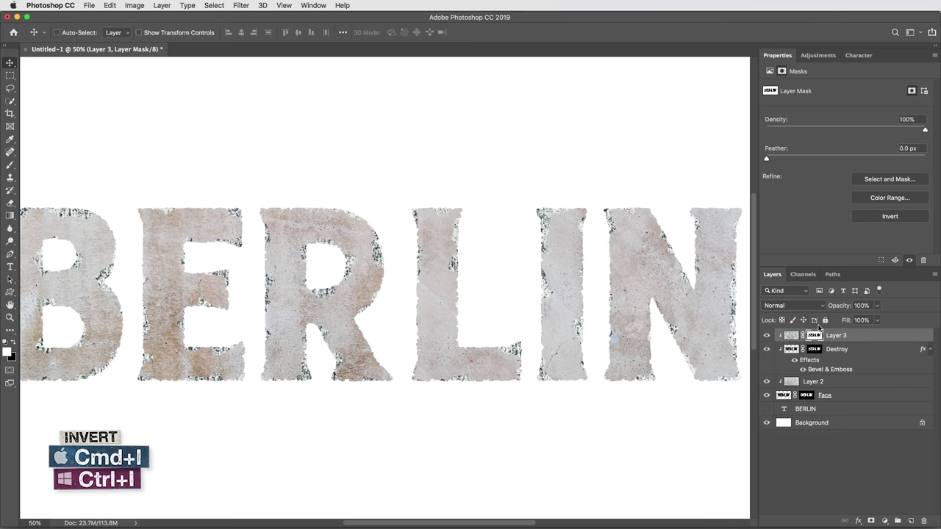
Set Layer 3's blend mode to Linear Burn with 30% fill
{"action": "left_click", "coordinate": [797, 305]}
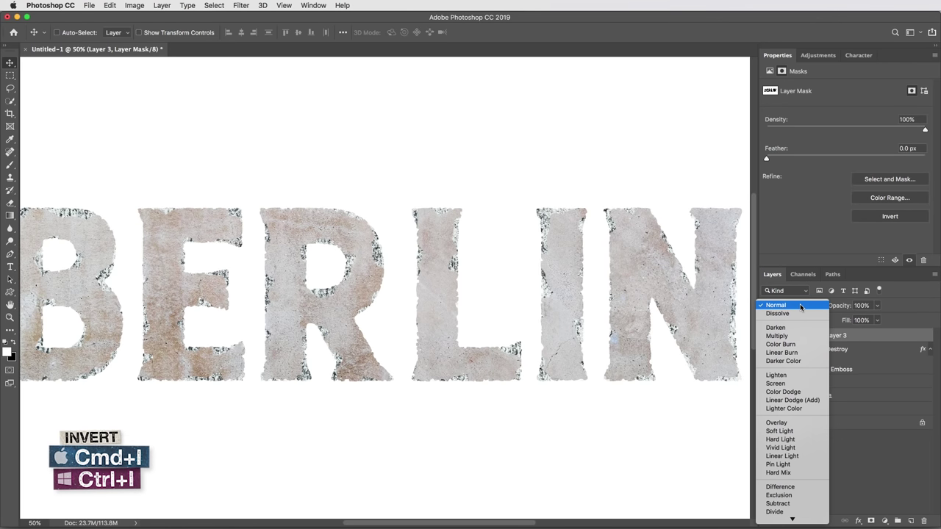
{"action": "left_click", "coordinate": [803, 354]}
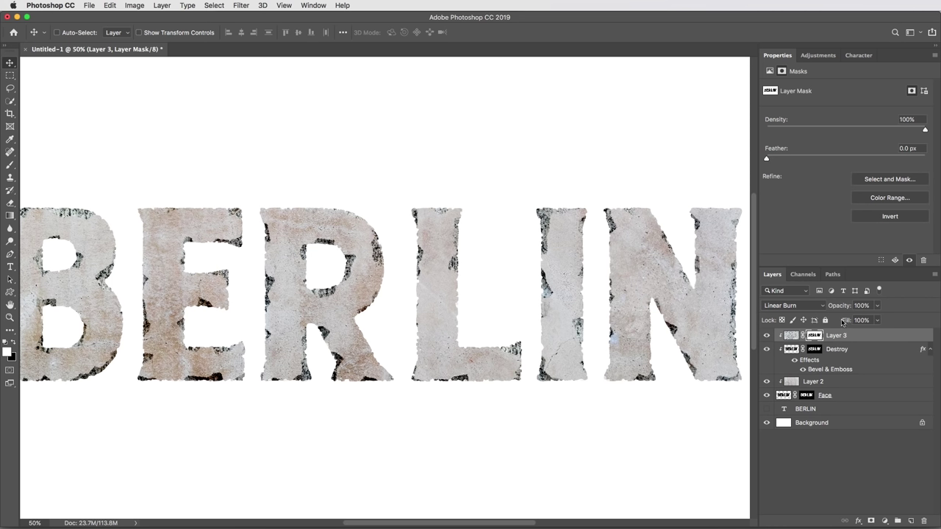
{"action": "left_click_drag", "start_coordinate": [875, 322], "coordinate": [846, 334]}
{"action": "scroll", "coordinate": [399, 311], "scroll_direction": "right", "scroll_amount": 2}
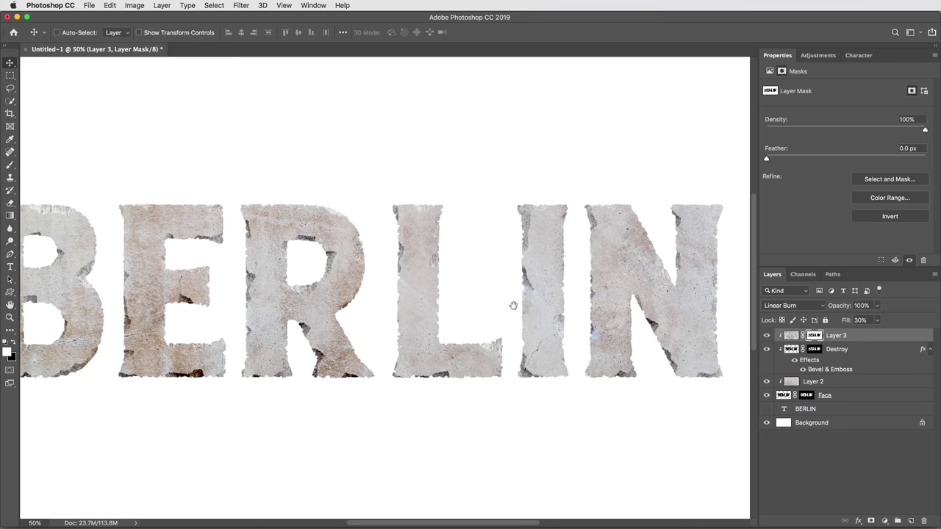
{"action": "scroll", "coordinate": [513, 305], "scroll_direction": "right", "scroll_amount": 2}
{"action": "key", "text": "super+equal"}
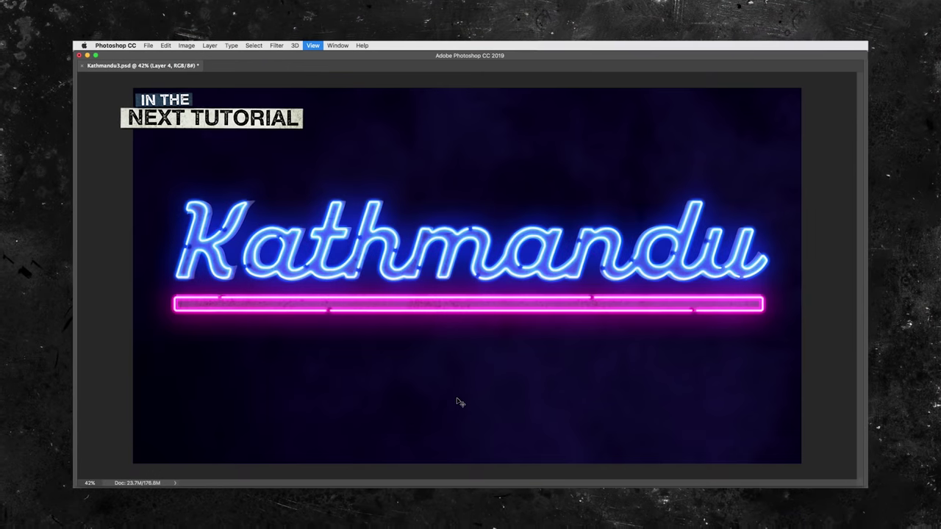
{"action": "scroll", "coordinate": [424, 399], "scroll_direction": "up", "scroll_amount": 2}
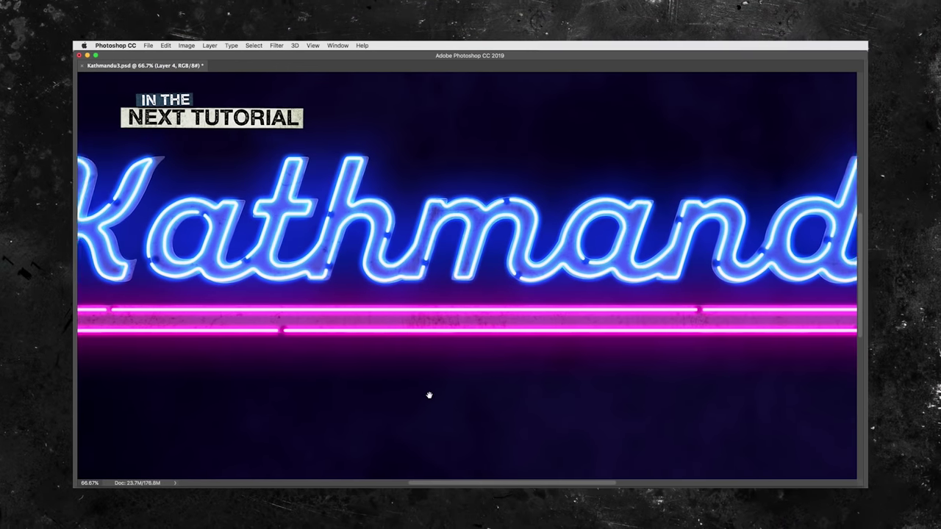
{"action": "left_click_drag", "start_coordinate": [442, 396], "coordinate": [479, 393]}
{"action": "left_click_drag", "start_coordinate": [574, 391], "coordinate": [361, 393]}
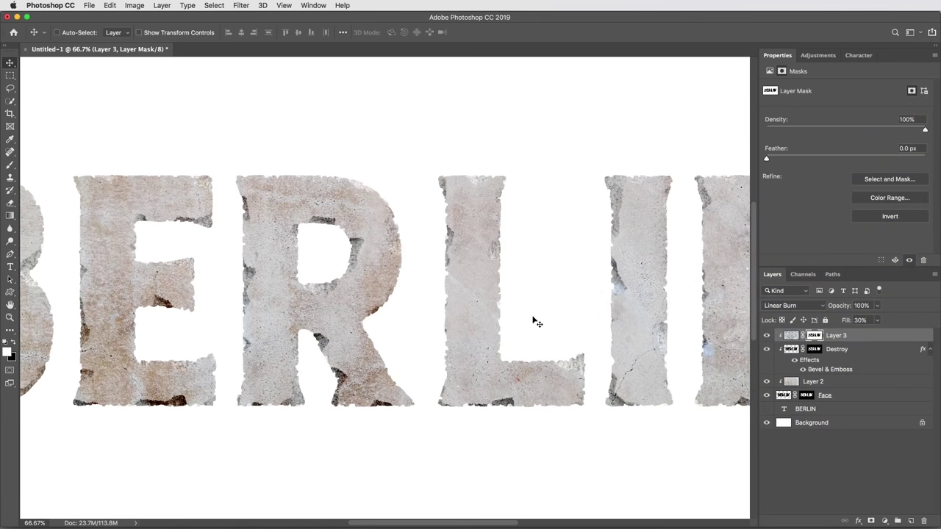
Fit the document on screen, duplicate the Face layer, and rename the copy Edge
{"action": "key", "text": "super+0"}
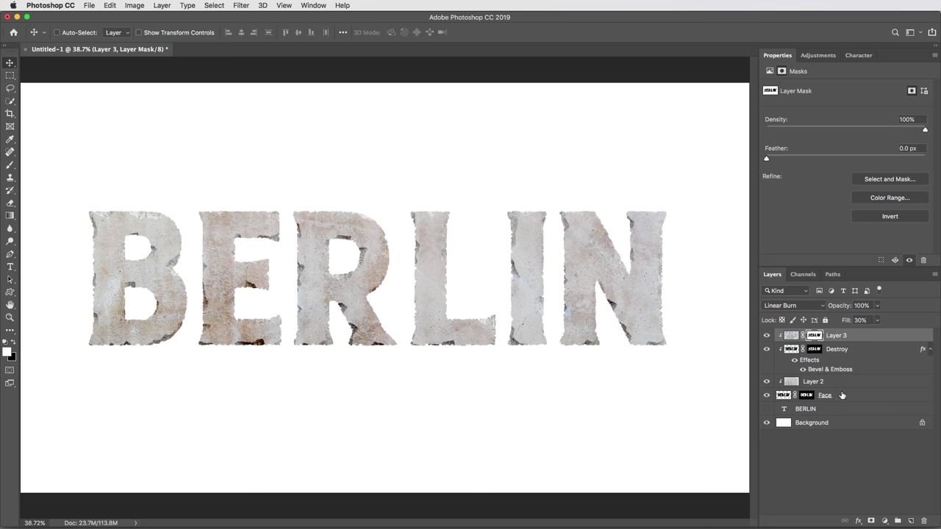
{"action": "left_click_drag", "start_coordinate": [842, 396], "coordinate": [843, 405]}
{"action": "double_click", "coordinate": [834, 409]}
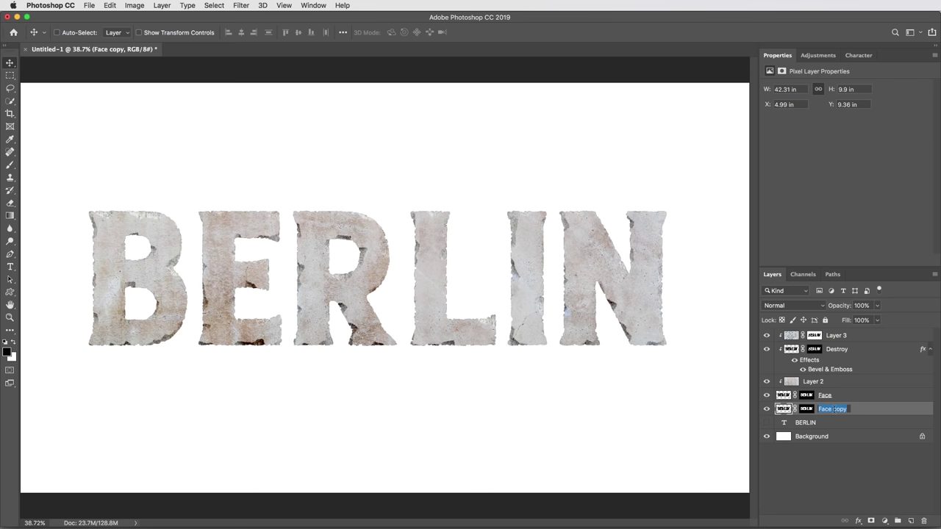
{"action": "type", "text": "Edge"}
{"action": "key", "text": "Return"}
Delete Edge's layer mask and scale it horizontally to about 95% width
{"action": "right_click", "coordinate": [807, 410]}
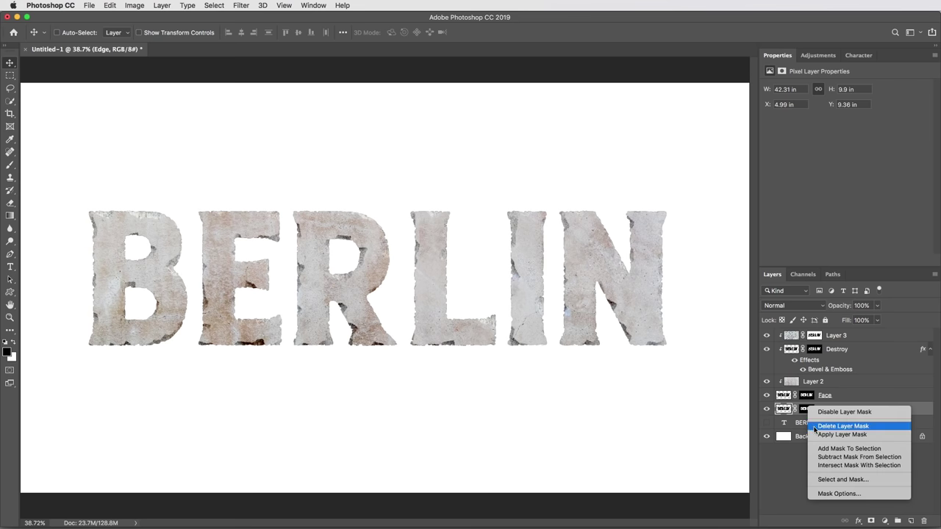
{"action": "left_click", "coordinate": [843, 427]}
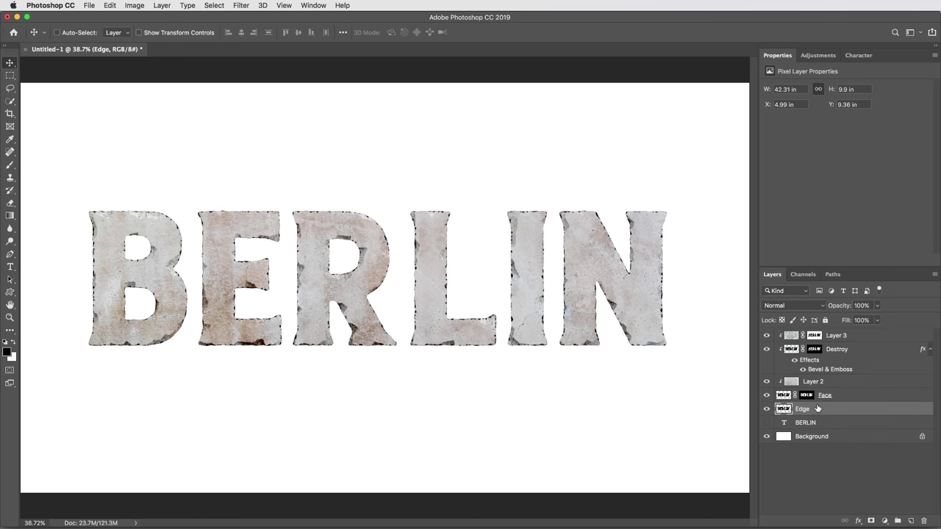
{"action": "key", "text": "super+t"}
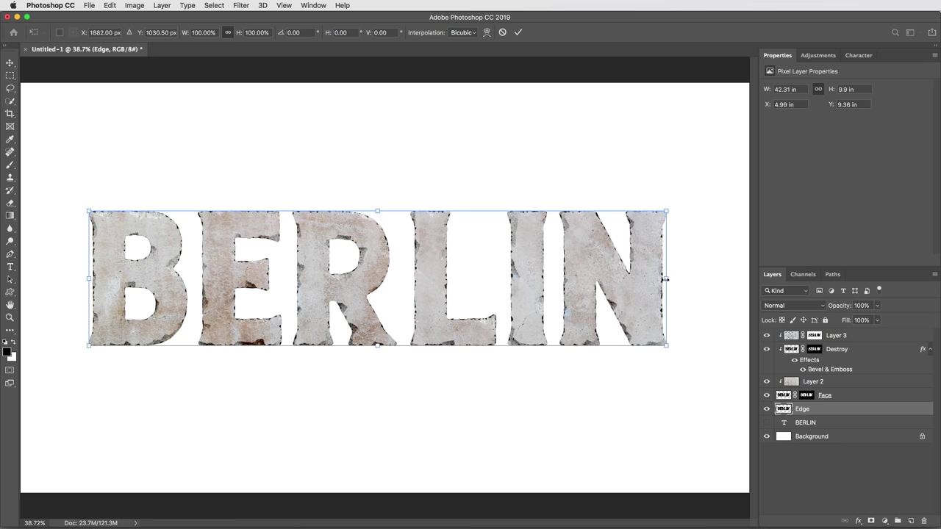
{"action": "left_click_drag", "start_coordinate": [664, 279], "coordinate": [652, 282]}
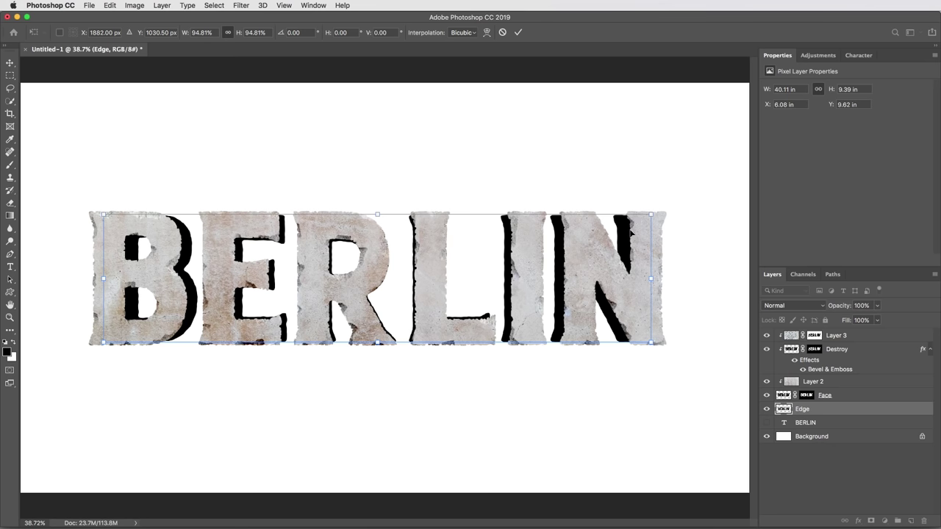
{"action": "left_click_drag", "start_coordinate": [651, 280], "coordinate": [652, 280]}
Commit the Edge resize, duplicate Edge twice below it, and name the copies Cast Shadows and Light Bounce
{"action": "key", "text": "Return"}
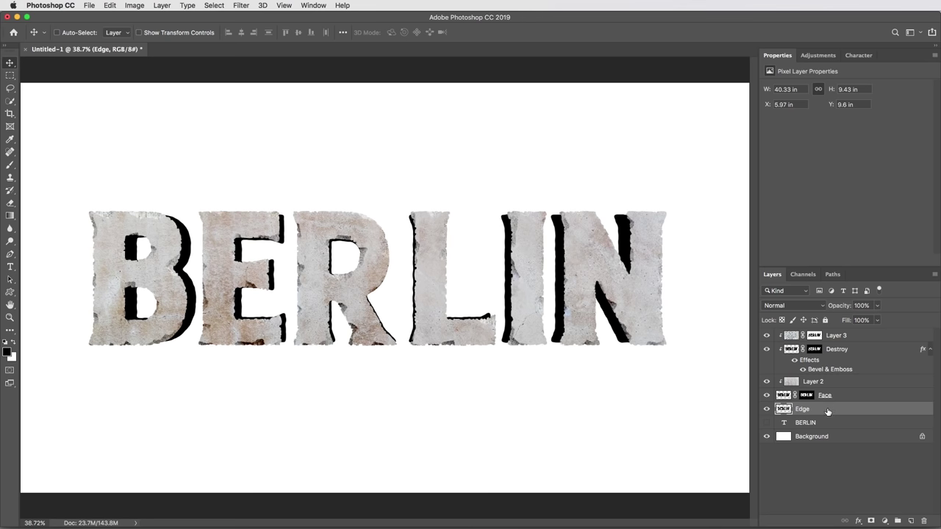
{"action": "left_click_drag", "start_coordinate": [830, 411], "coordinate": [837, 434]}
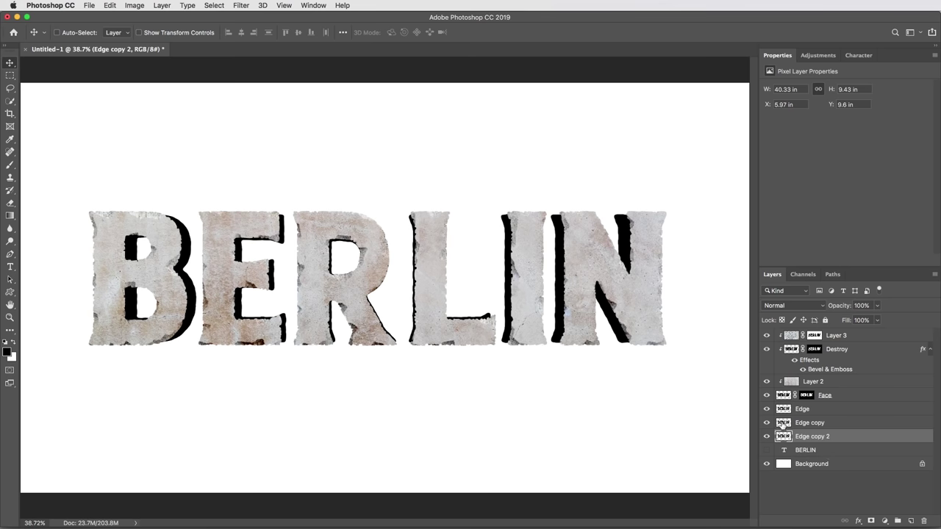
{"action": "double_click", "coordinate": [808, 423]}
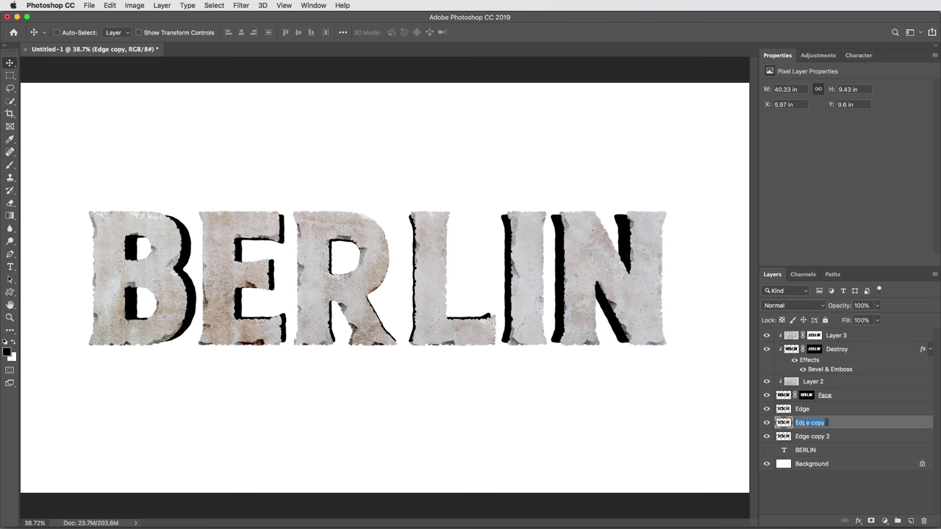
{"action": "type", "text": "Cast Shadows"}
{"action": "key", "text": "Return"}
{"action": "double_click", "coordinate": [806, 438]}
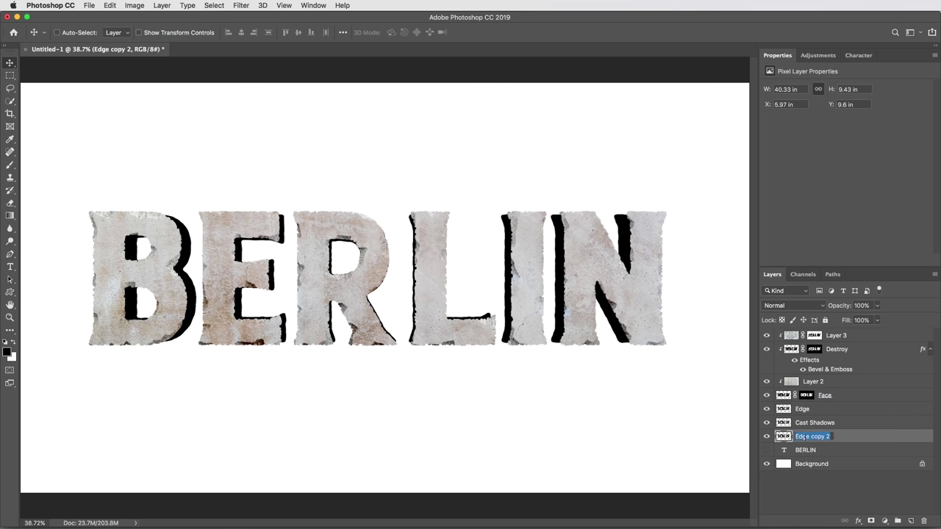
{"action": "type", "text": "Light Bounce"}
{"action": "key", "text": "Return"}
Hide the Cast Shadows and Light Bounce layers and zoom in on the RLIN letters
{"action": "left_click", "coordinate": [767, 423]}
{"action": "left_click", "coordinate": [767, 436]}
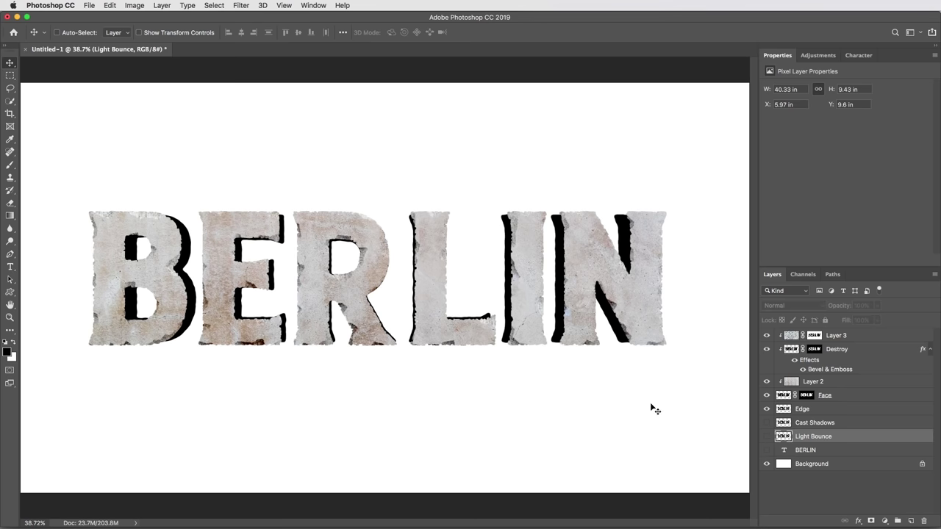
{"action": "key", "text": "super+equal"}
{"action": "key", "text": "super+equal"}
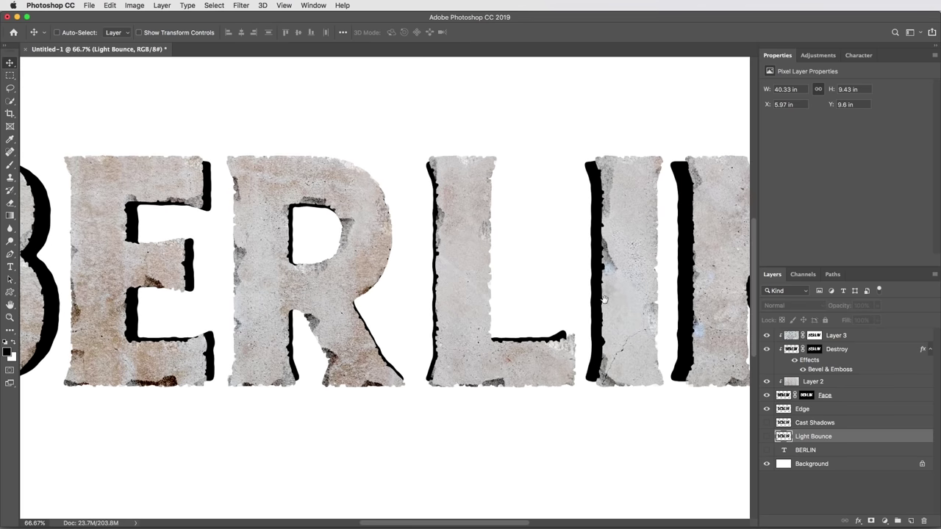
{"action": "left_click_drag", "start_coordinate": [559, 321], "coordinate": [429, 327]}
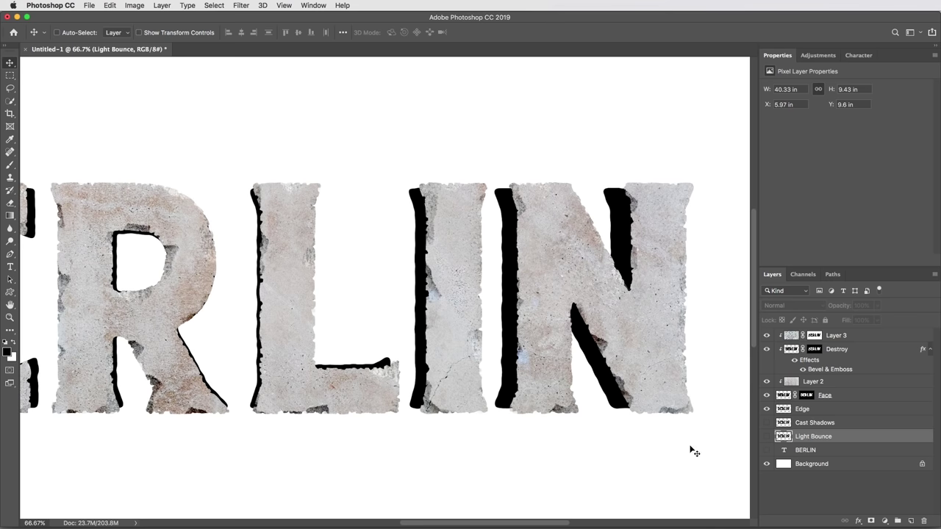
Select the Edge layer and set up the brush at 20 px size
{"action": "left_click", "coordinate": [833, 410]}
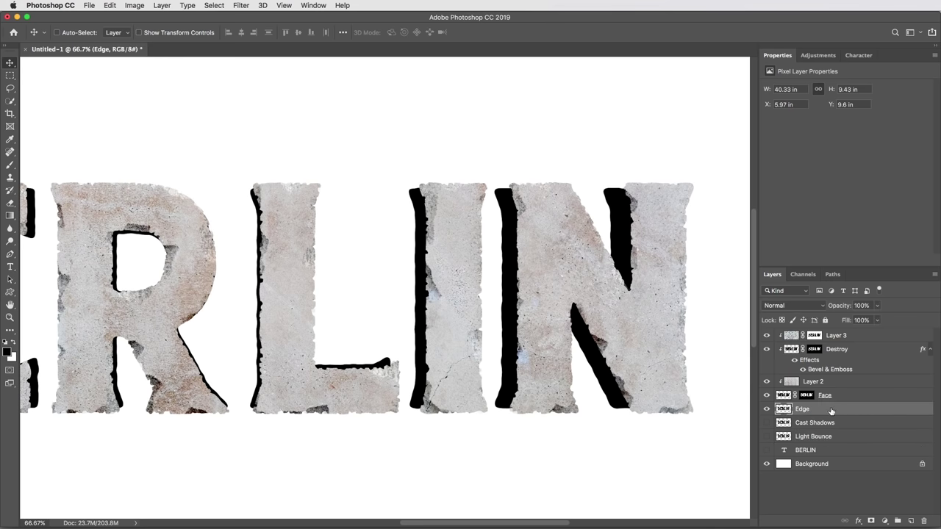
{"action": "key", "text": "b"}
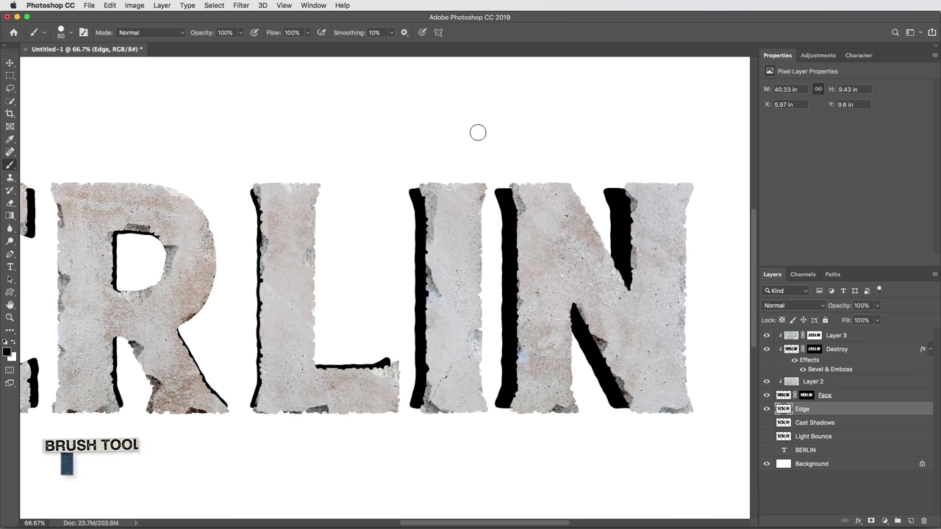
{"action": "right_click", "coordinate": [478, 133]}
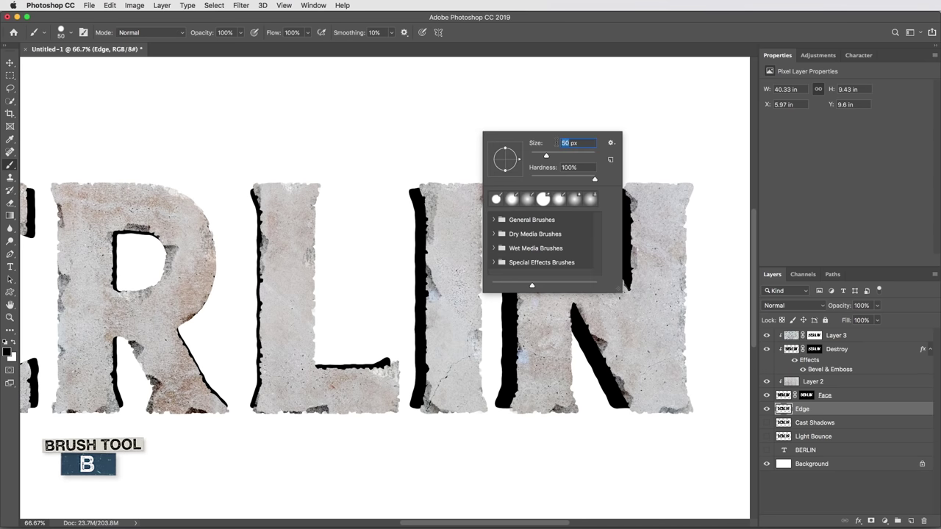
{"action": "type", "text": "20"}
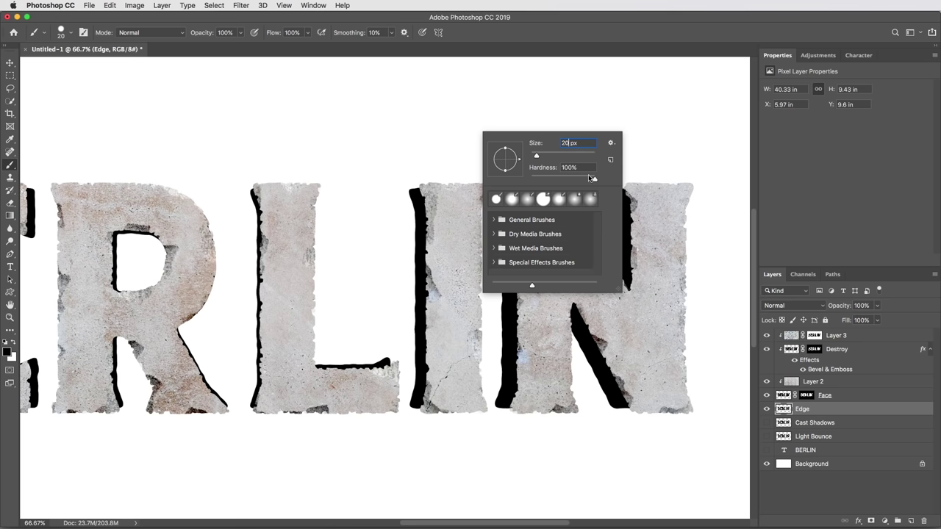
{"action": "key", "text": "Tab"}
{"action": "key", "text": "Return"}
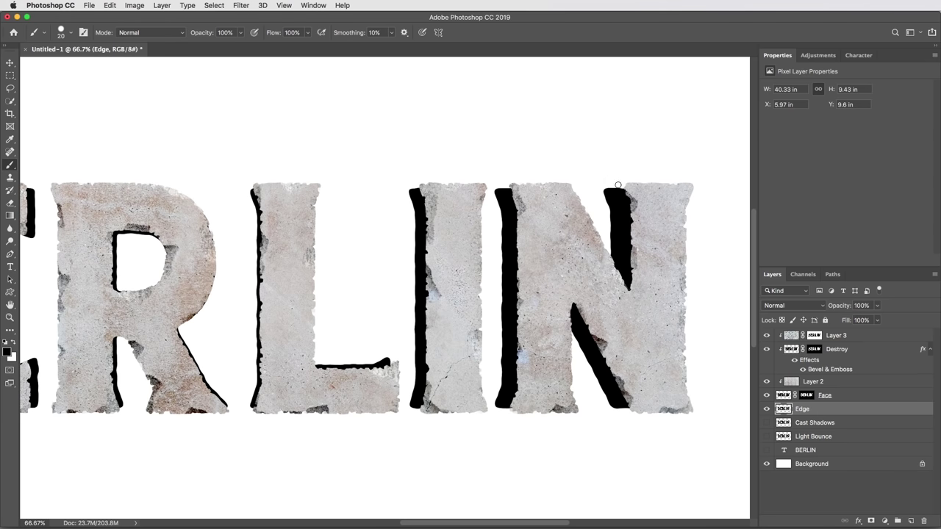
Paint black along the N's top-left corner, diagonal and left stroke, then fit the image on screen
{"action": "mouse_move", "coordinate": [625, 188]}
{"action": "left_mouse_down"}
{"action": "mouse_move", "coordinate": [610, 191]}
{"action": "mouse_move", "coordinate": [627, 196]}
{"action": "left_mouse_up"}
{"action": "left_click_drag", "start_coordinate": [620, 406], "coordinate": [632, 408]}
{"action": "left_click_drag", "start_coordinate": [499, 191], "coordinate": [504, 185]}
{"action": "scroll", "coordinate": [567, 377], "scroll_direction": "left", "scroll_amount": 2}
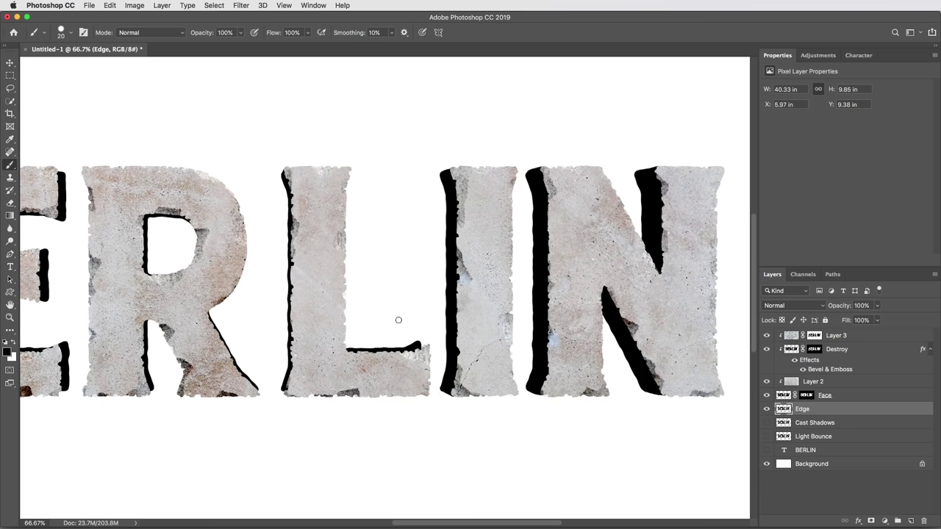
{"action": "scroll", "coordinate": [466, 315], "scroll_direction": "left", "scroll_amount": 10}
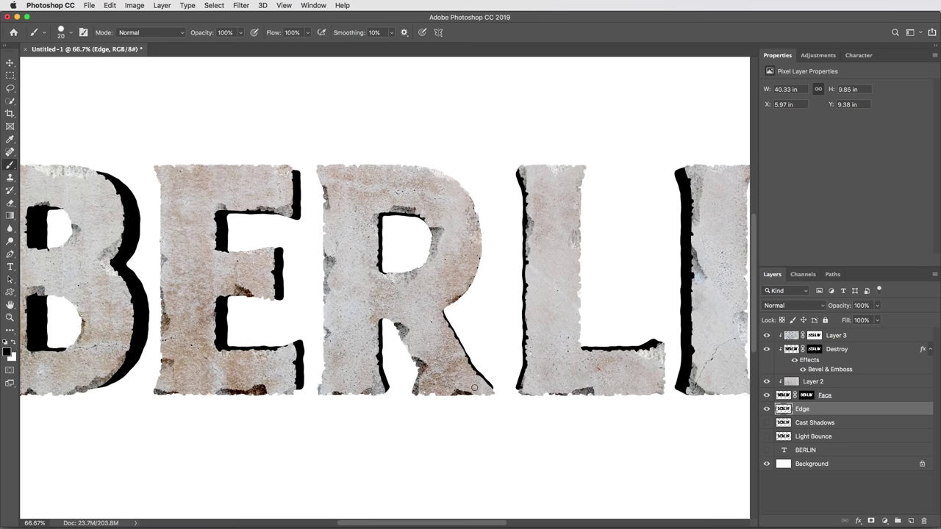
{"action": "scroll", "coordinate": [491, 390], "scroll_direction": "left", "scroll_amount": 7}
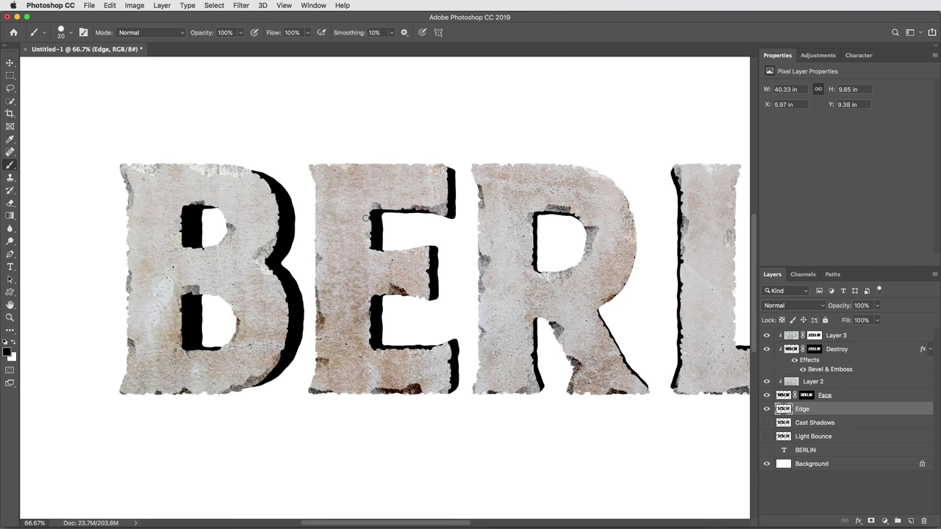
{"action": "scroll", "coordinate": [353, 227], "scroll_direction": "right", "scroll_amount": 10}
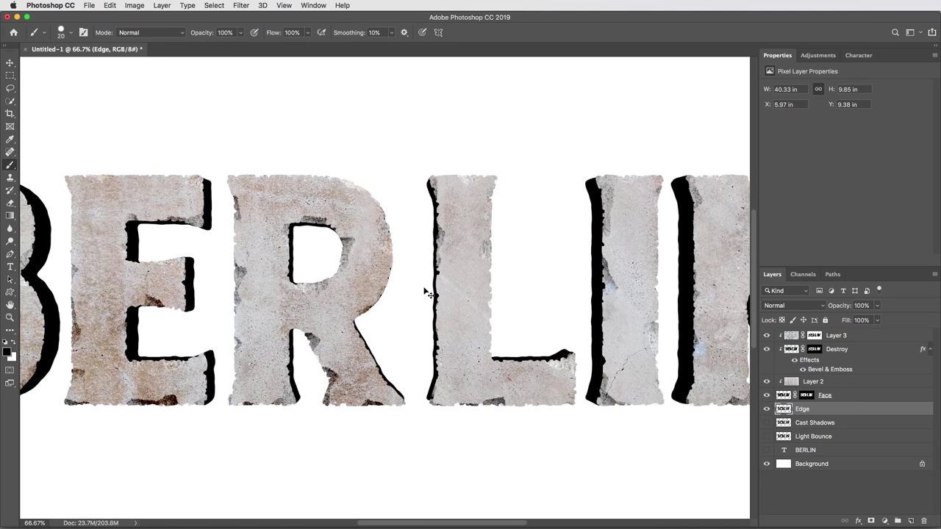
{"action": "key", "text": "ctrl+0"}
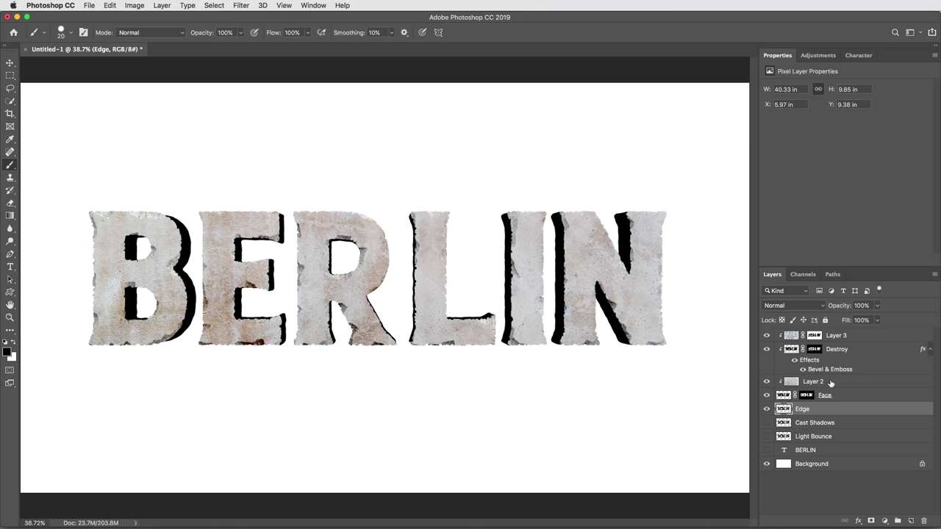
Duplicate the Layer 2 wall texture above Edge, clip it to Edge, and offset it about -0.46 in, -1.21 in
{"action": "left_click_drag", "start_coordinate": [832, 383], "coordinate": [838, 406]}
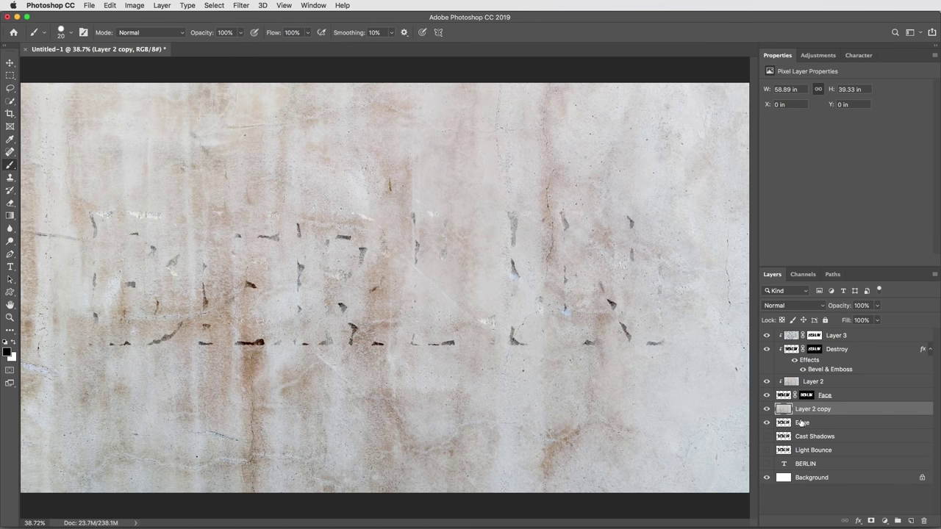
{"action": "left_click", "coordinate": [785, 414], "text": "alt"}
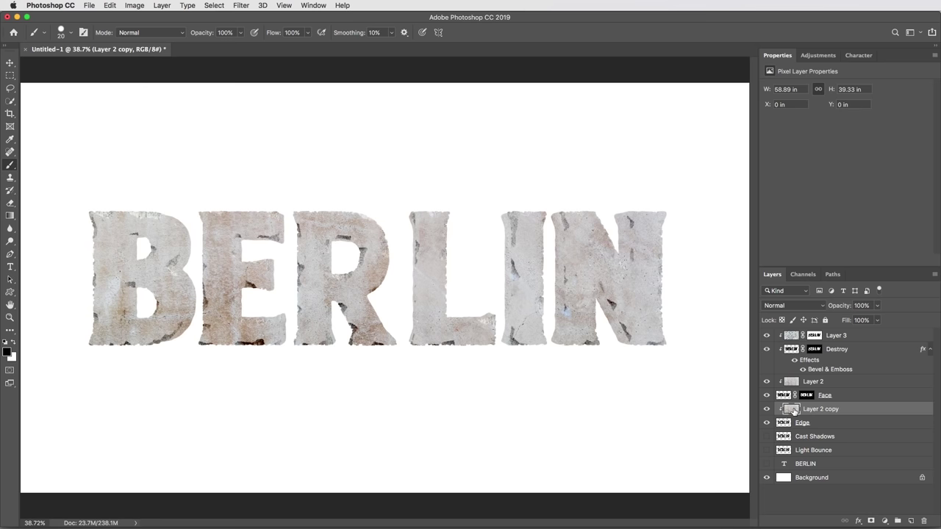
{"action": "key", "text": "v"}
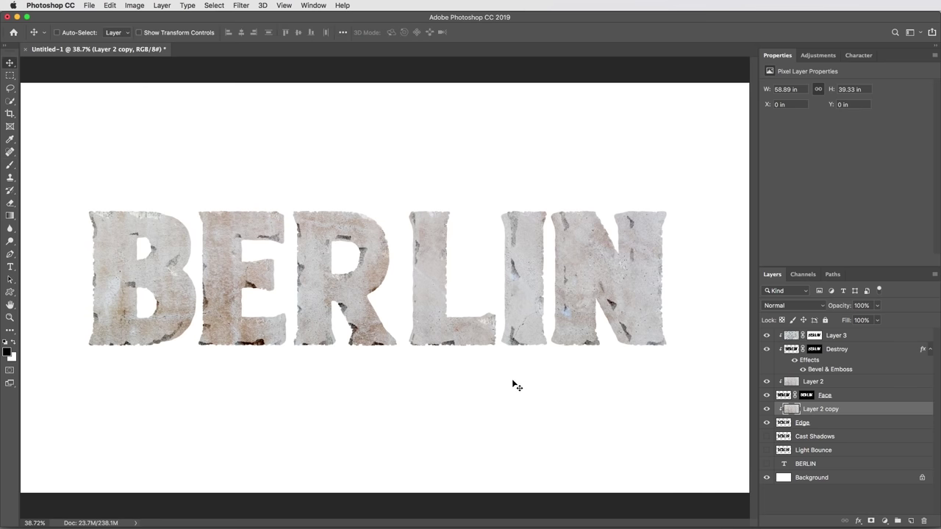
{"action": "mouse_move", "coordinate": [556, 342]}
{"action": "left_mouse_down"}
{"action": "mouse_move", "coordinate": [561, 329]}
{"action": "mouse_move", "coordinate": [552, 330]}
{"action": "left_mouse_up"}
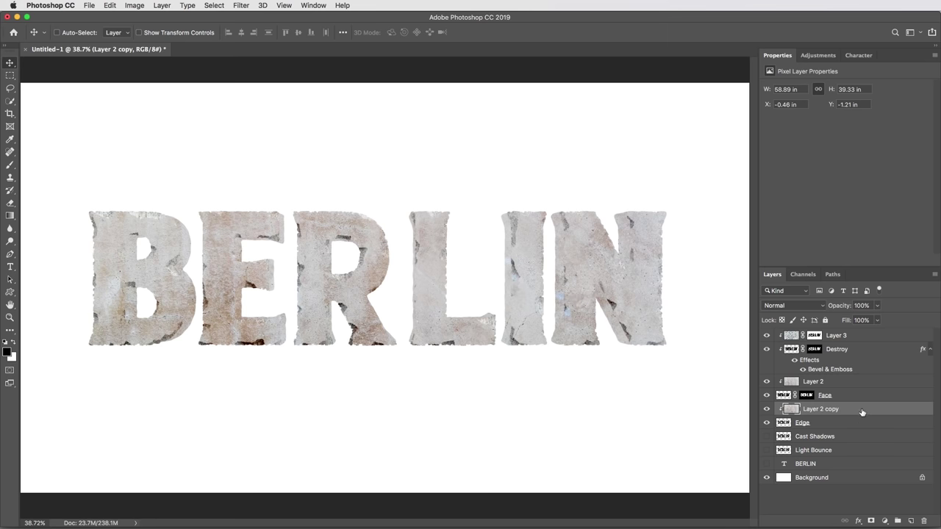
Add a Bevel & Emboss to Edge, reset defaults, and set Depth 300% and Size 70 px
{"action": "left_click", "coordinate": [821, 424]}
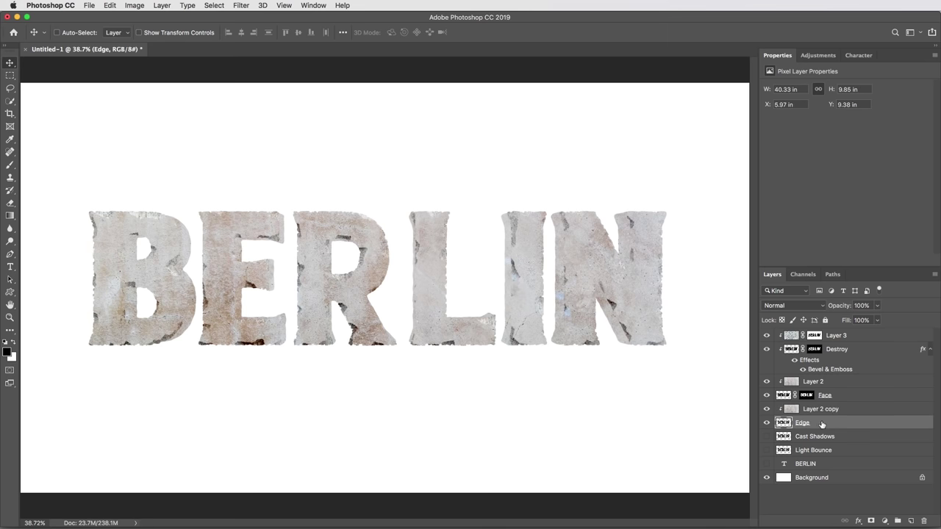
{"action": "left_click", "coordinate": [859, 522]}
{"action": "left_click", "coordinate": [869, 427]}
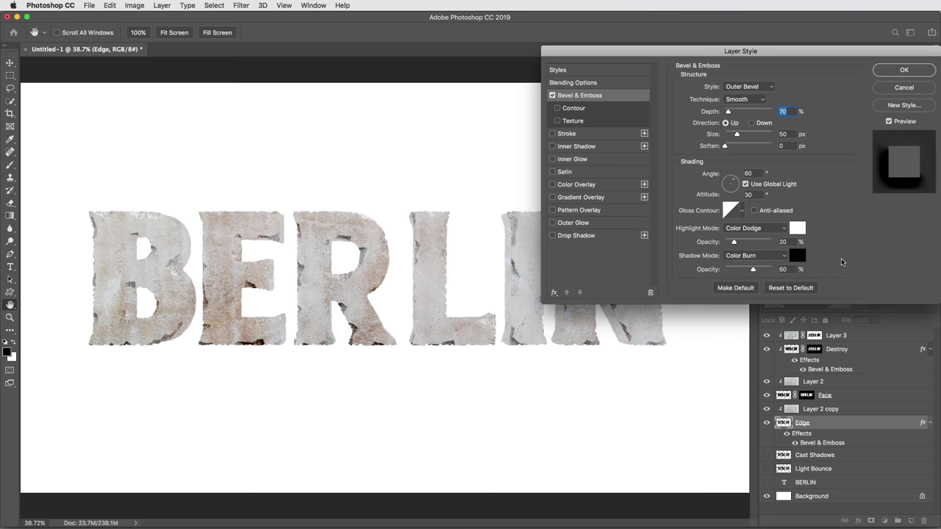
{"action": "left_click", "coordinate": [782, 289]}
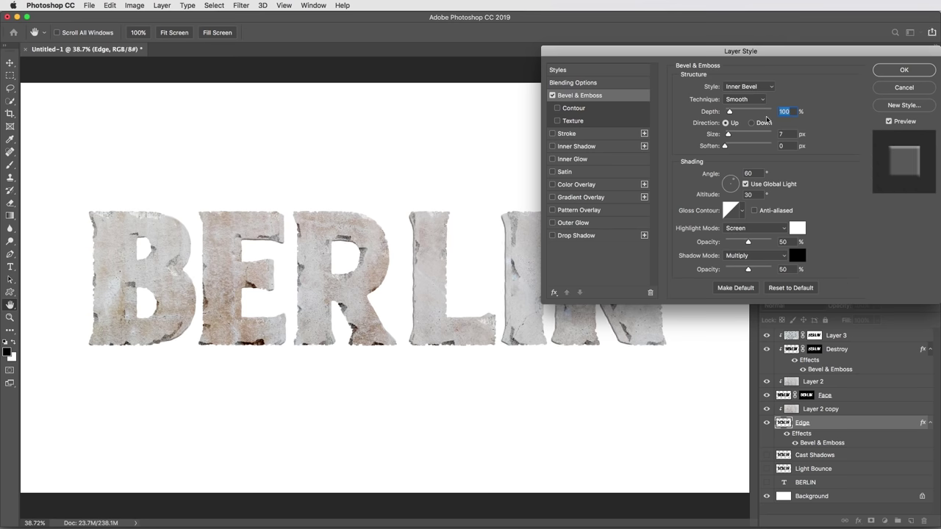
{"action": "type", "text": "300"}
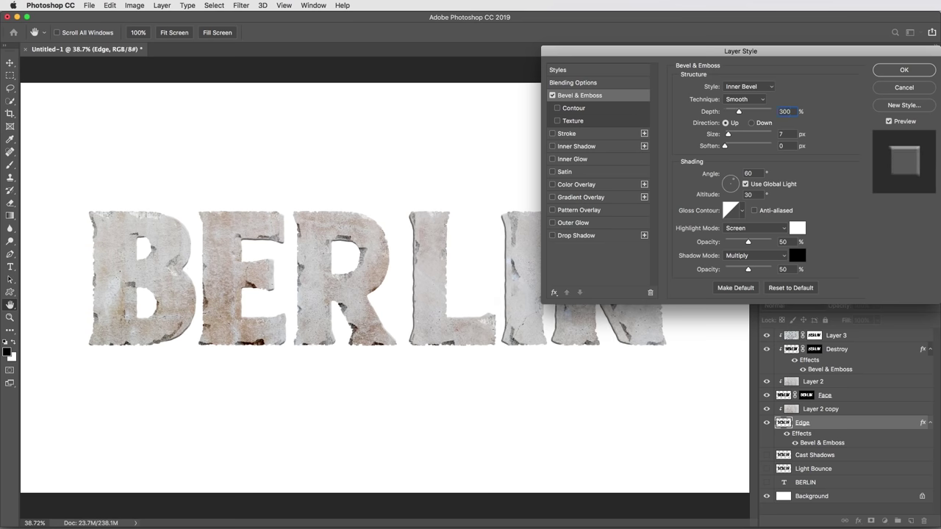
{"action": "key", "text": "Tab"}
{"action": "type", "text": "70"}
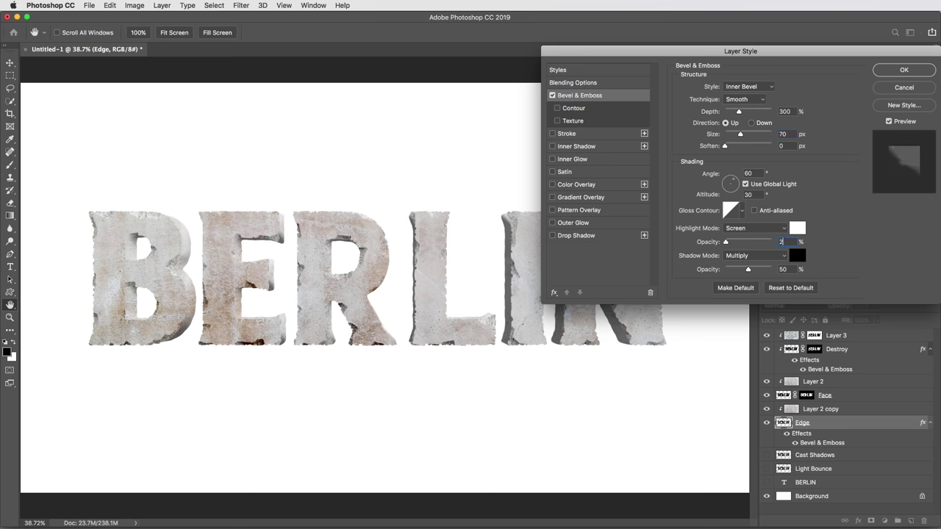
Use Color Dodge highlights at 20%, Color Burn shadows at 60%, and a different gloss contour, then confirm
{"action": "left_click", "coordinate": [769, 228]}
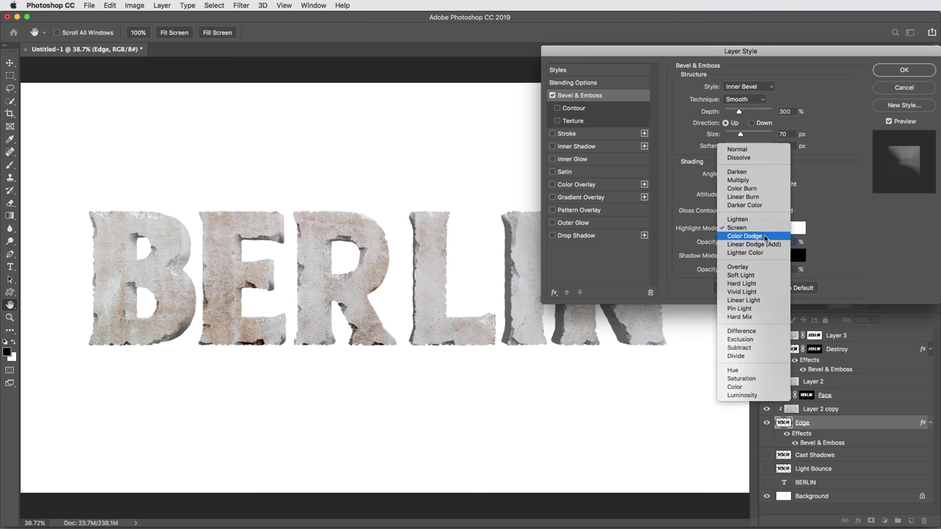
{"action": "left_click", "coordinate": [764, 236]}
{"action": "left_click_drag", "start_coordinate": [792, 269], "coordinate": [774, 270]}
{"action": "type", "text": "60"}
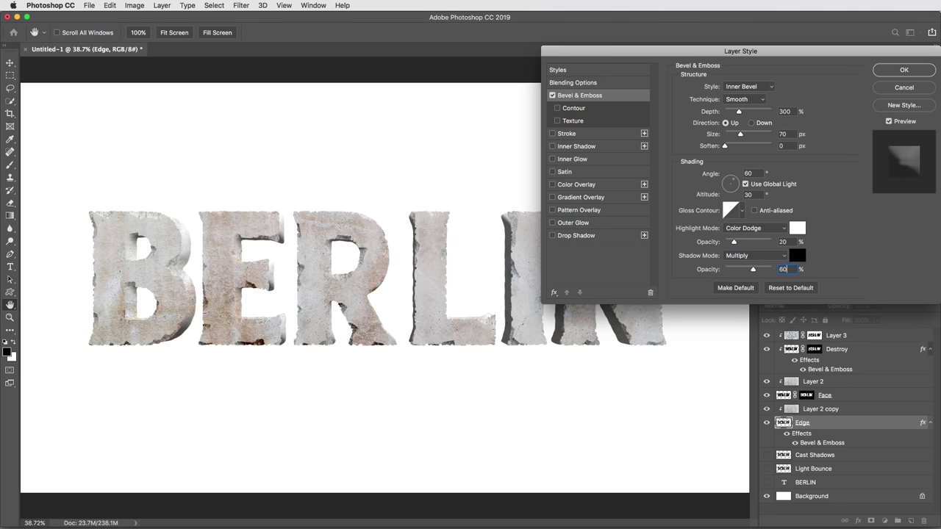
{"action": "left_click", "coordinate": [761, 256]}
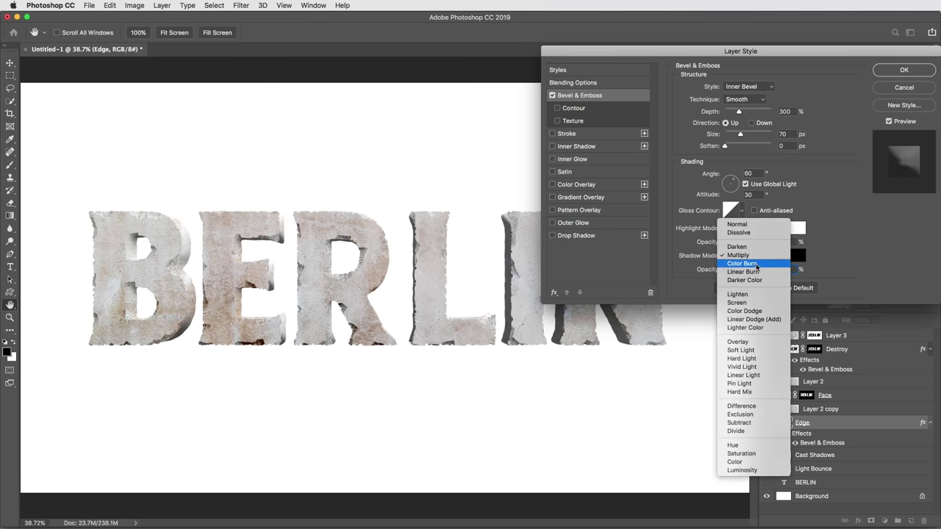
{"action": "left_click", "coordinate": [742, 264]}
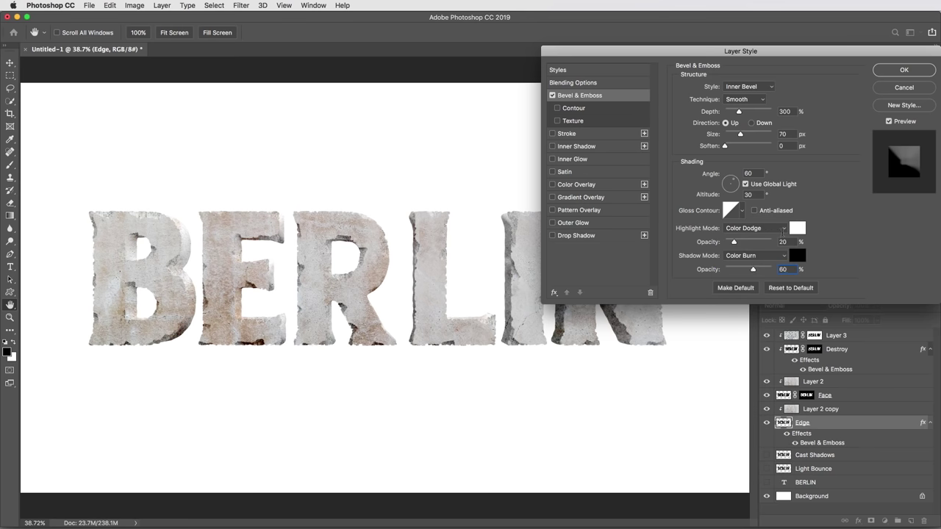
{"action": "left_click", "coordinate": [744, 211]}
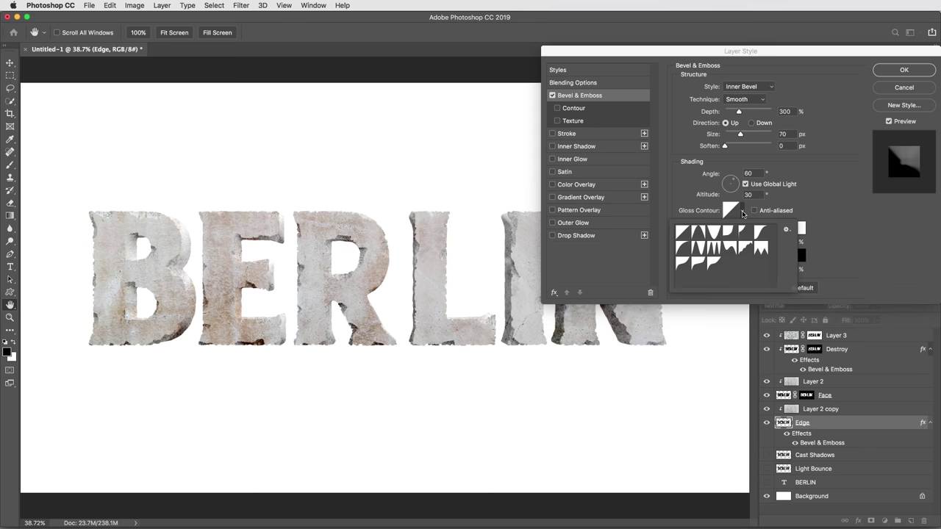
{"action": "left_click", "coordinate": [761, 234]}
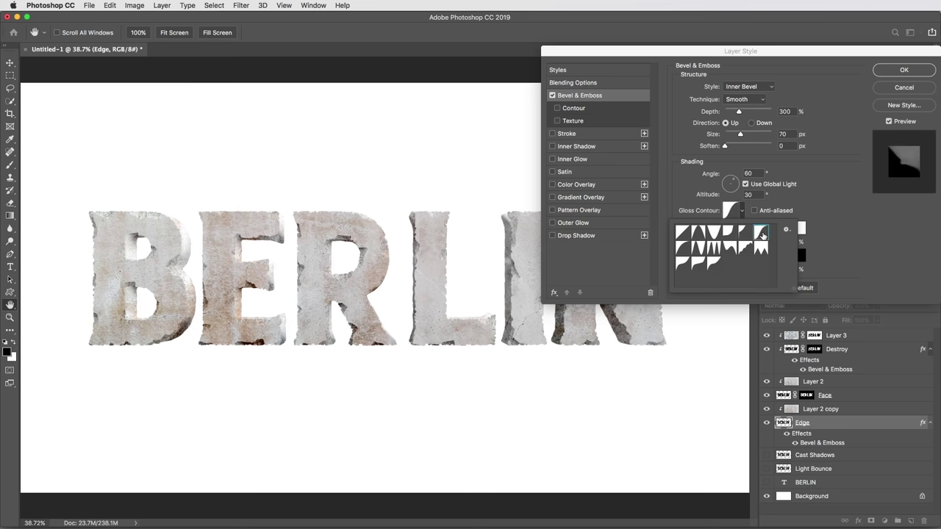
{"action": "left_click", "coordinate": [794, 236]}
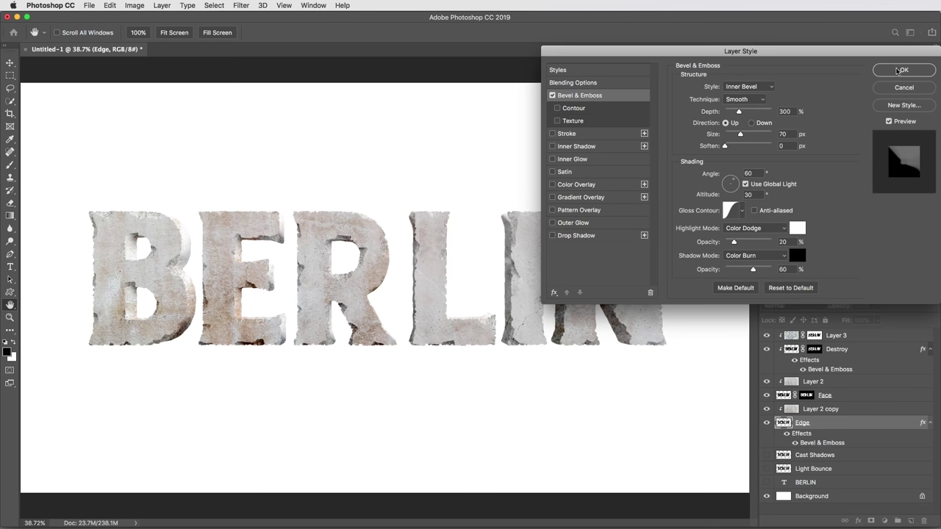
{"action": "left_click", "coordinate": [900, 71]}
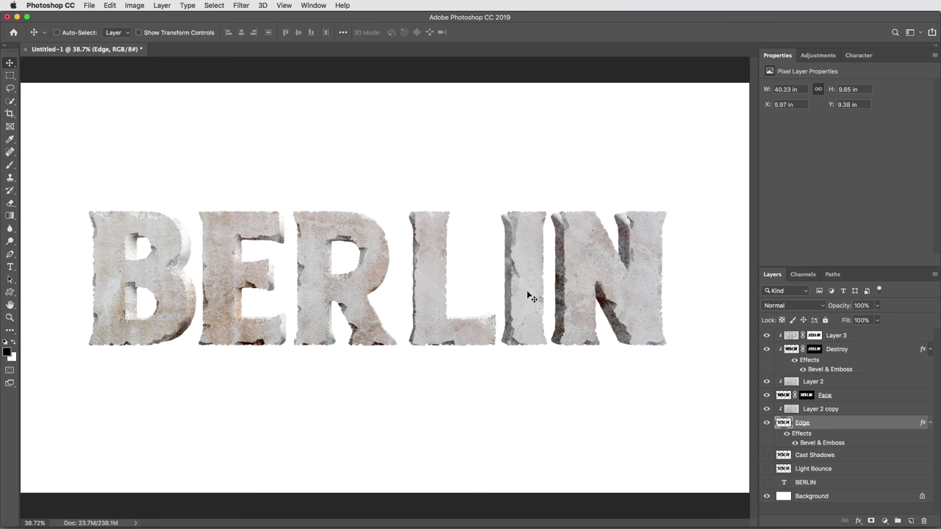
Give the Face layer a Drop Shadow with Opacity 30, Distance 100, Size 100 and Color Burn blending
{"action": "left_click", "coordinate": [849, 398]}
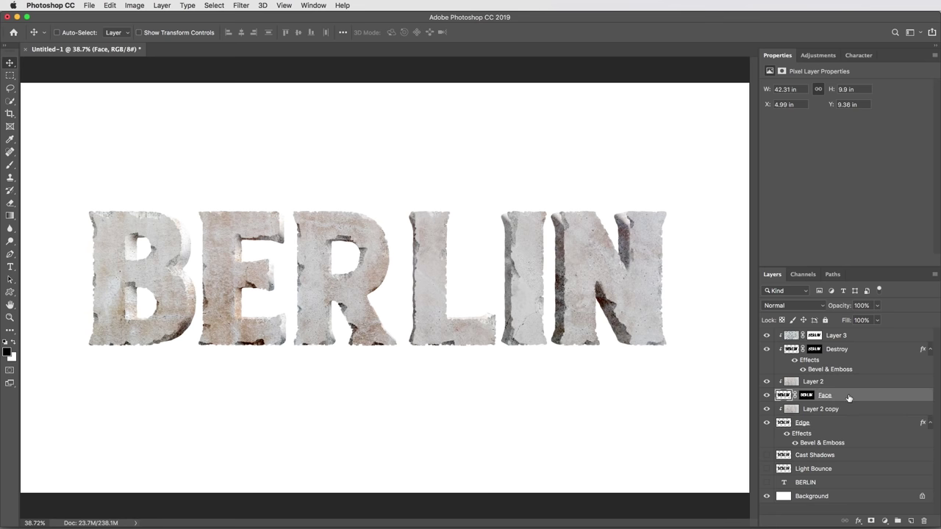
{"action": "left_click", "coordinate": [858, 520]}
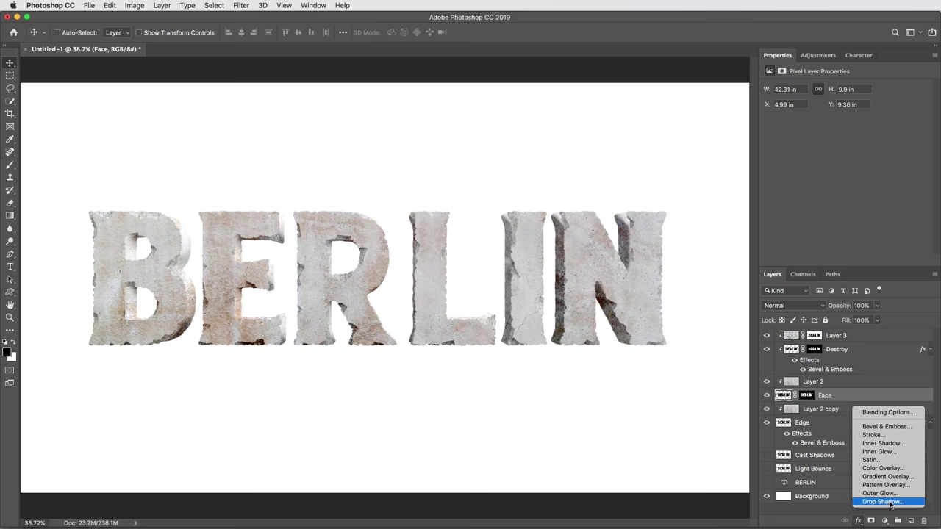
{"action": "left_click", "coordinate": [890, 504]}
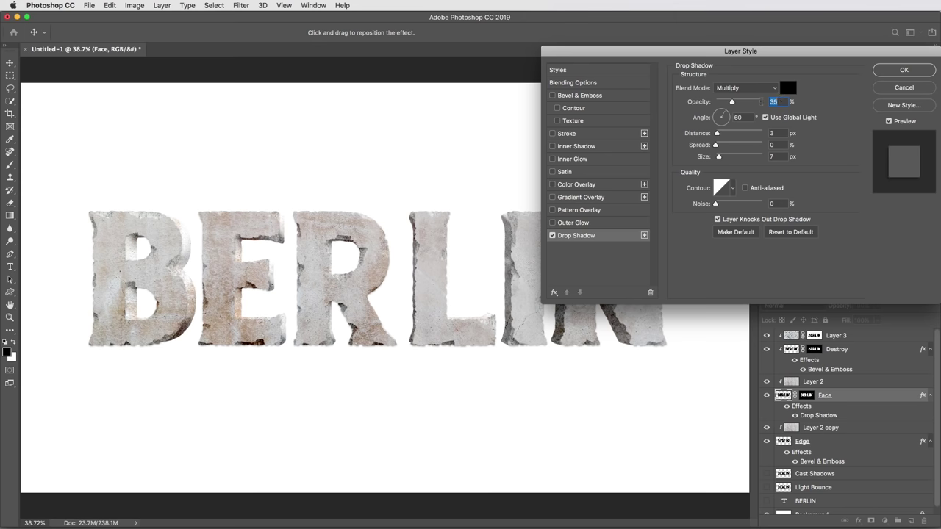
{"action": "type", "text": "30"}
{"action": "key", "text": "Tab"}
{"action": "type", "text": "100"}
{"action": "key", "text": "Tab"}
{"action": "type", "text": "100"}
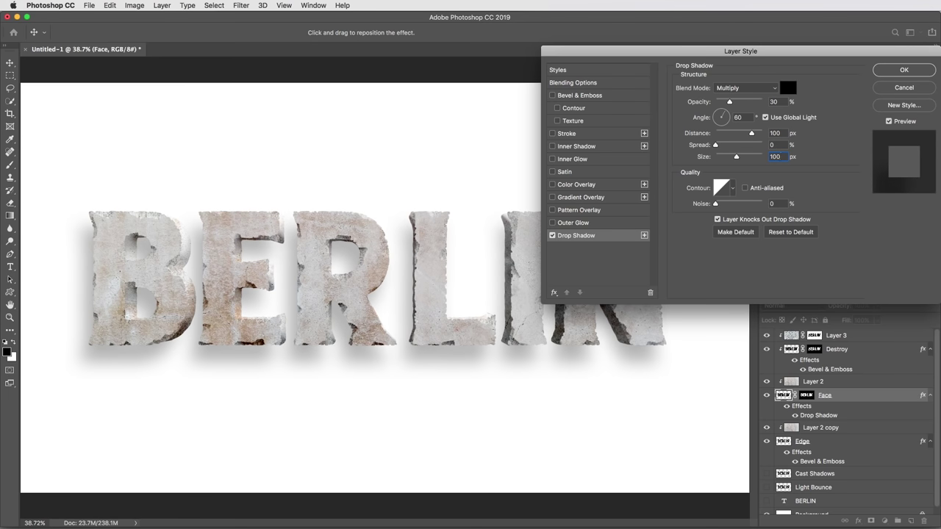
{"action": "left_click", "coordinate": [759, 88]}
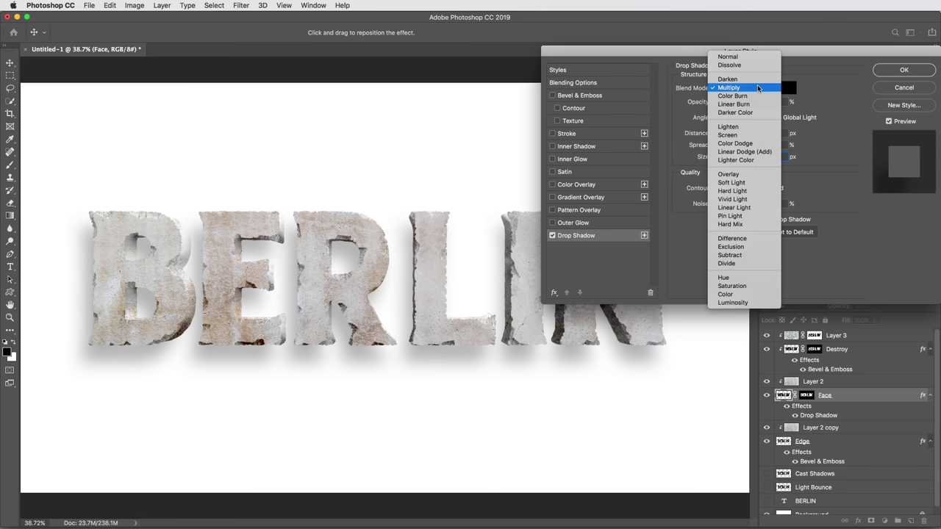
{"action": "left_click", "coordinate": [748, 97]}
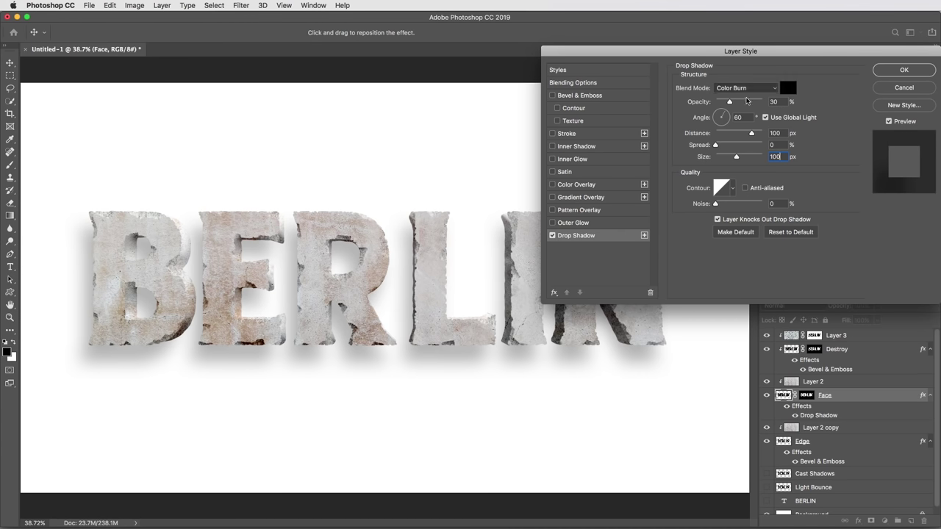
{"action": "left_click", "coordinate": [904, 71]}
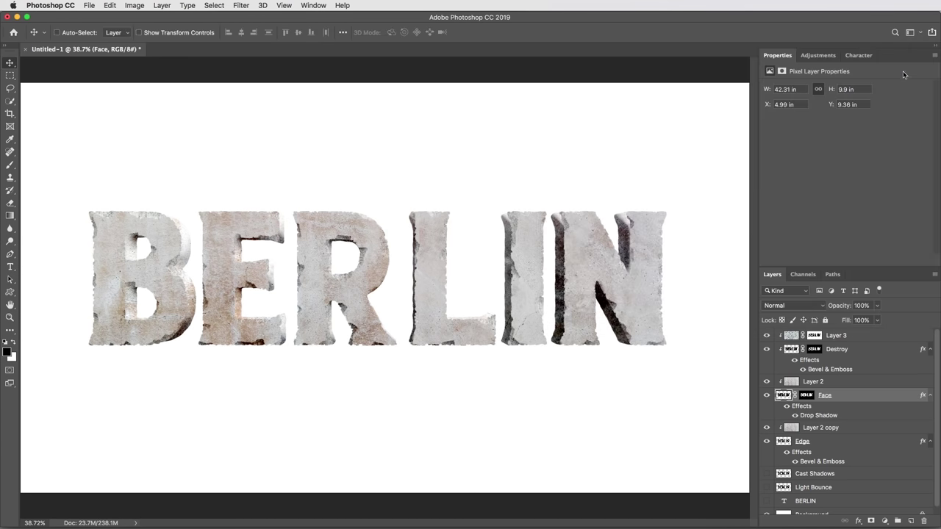
At 100% zoom, run Filter > Blur > Blur More on the Face layer, then fit on screen
{"action": "key", "text": "super+equal"}
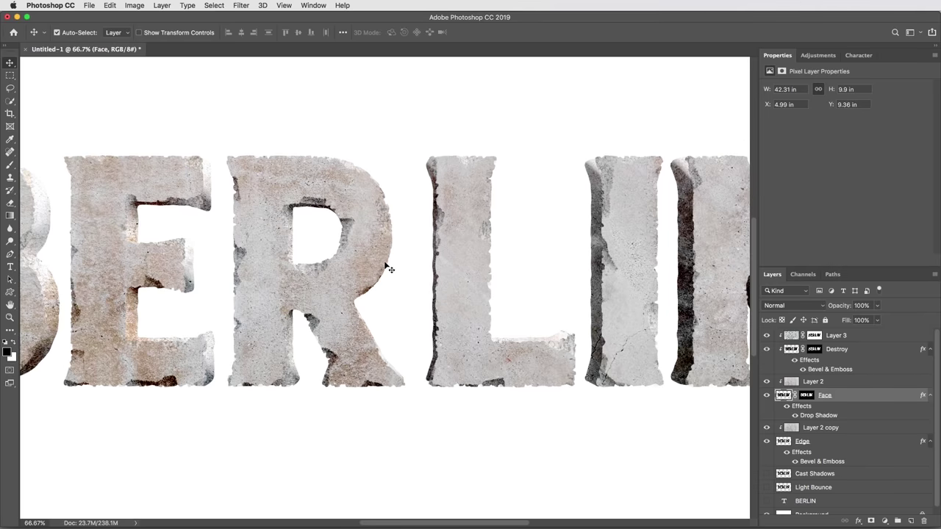
{"action": "key", "text": "super+equal"}
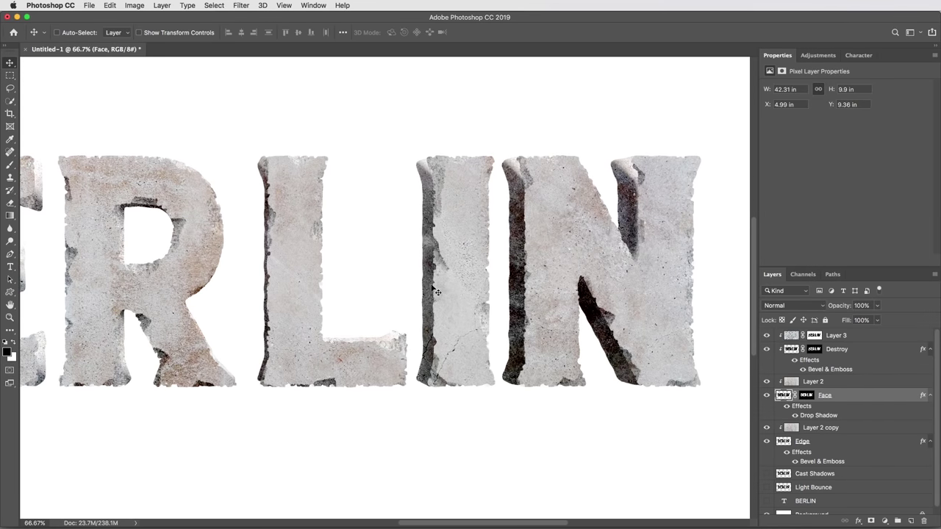
{"action": "key", "text": "super+equal"}
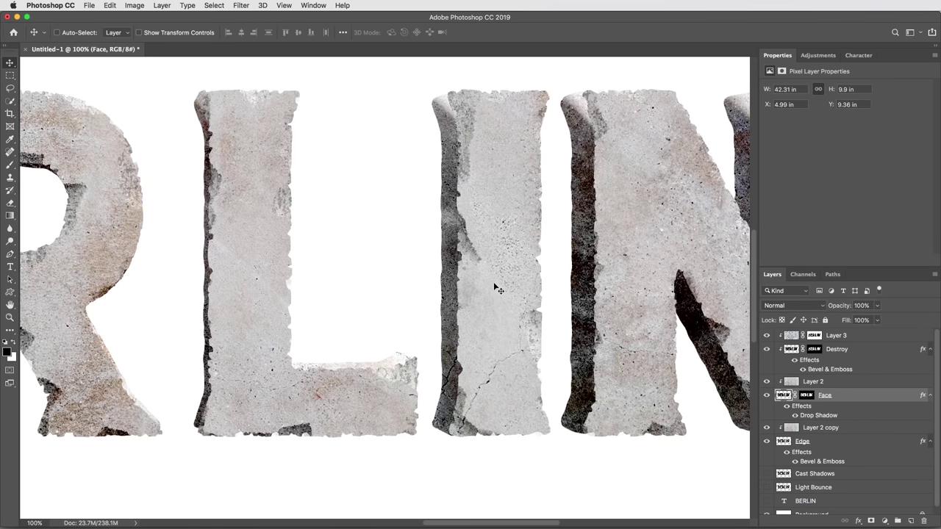
{"action": "left_click", "coordinate": [240, 6]}
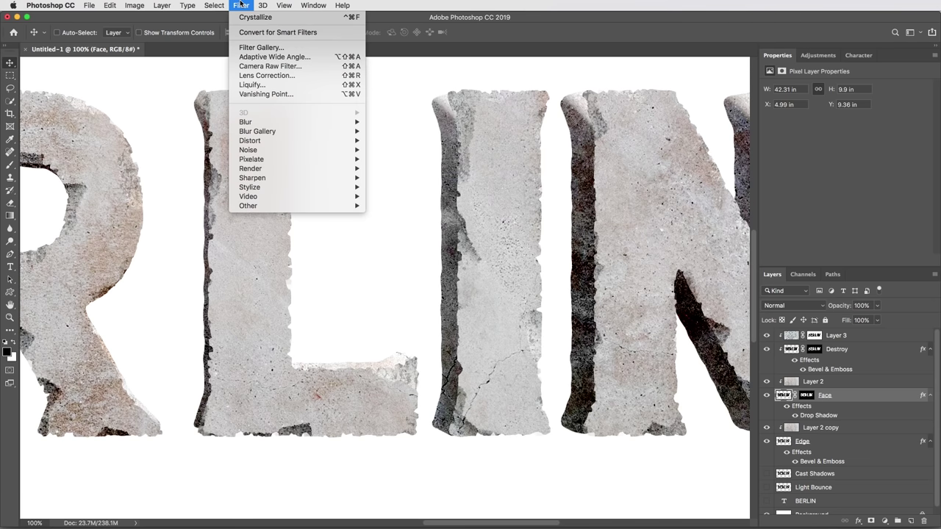
{"action": "mouse_move", "coordinate": [304, 123]}
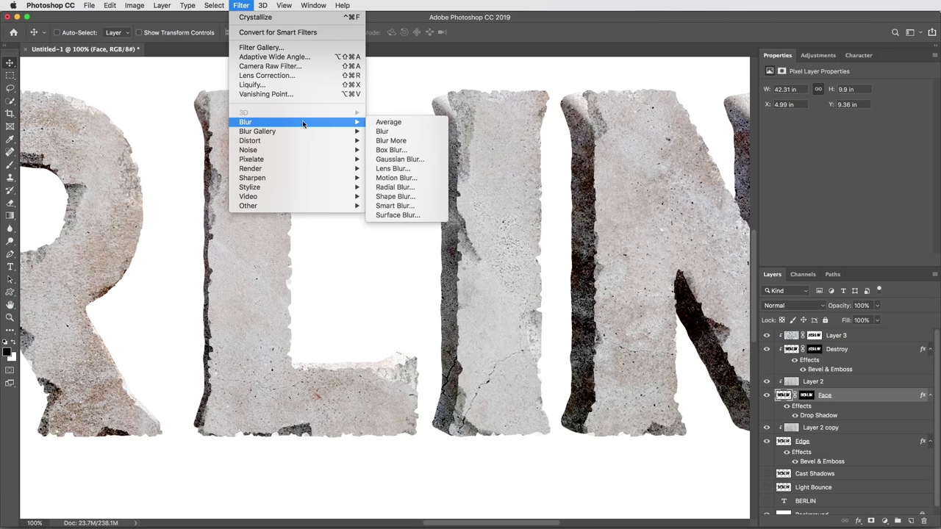
{"action": "left_click", "coordinate": [403, 142]}
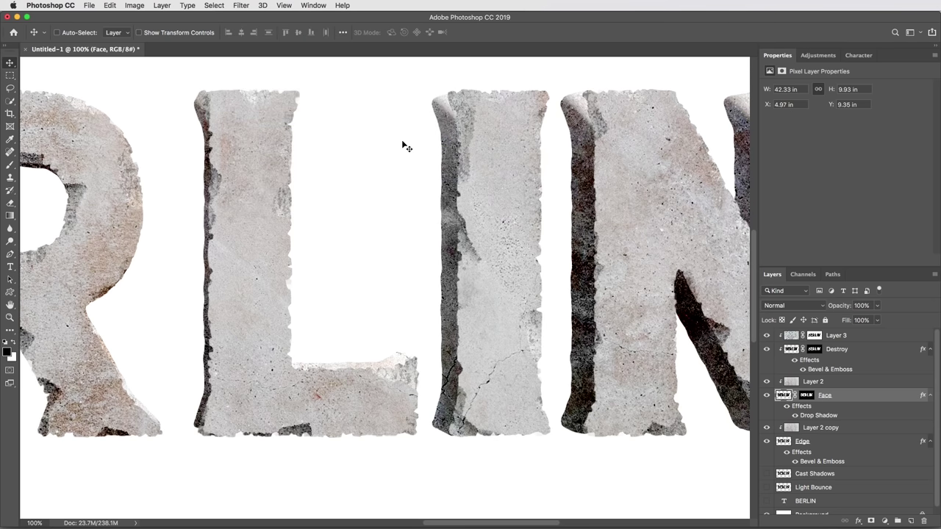
{"action": "left_click", "coordinate": [825, 382]}
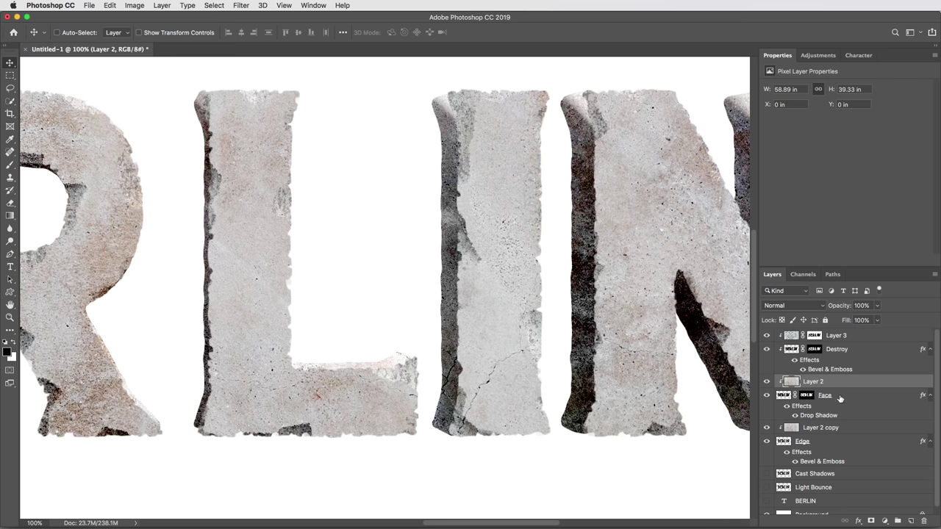
{"action": "left_click", "coordinate": [840, 397]}
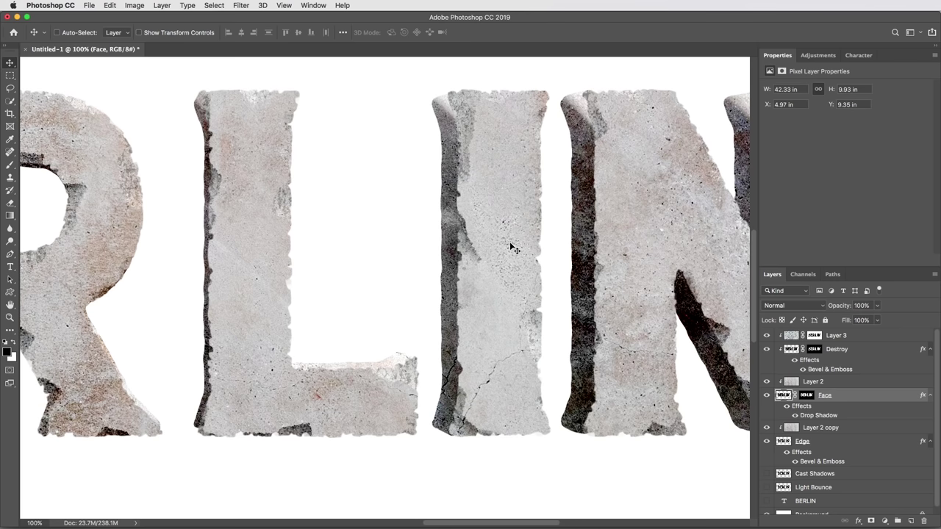
{"action": "key", "text": "super+0"}
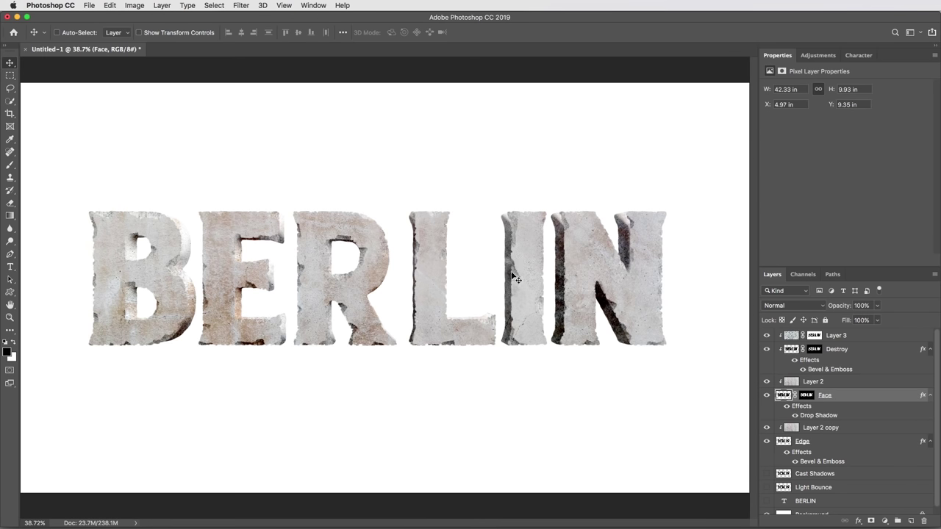
Select the Cast Shadows layer and show it alone
{"action": "left_click", "coordinate": [814, 475]}
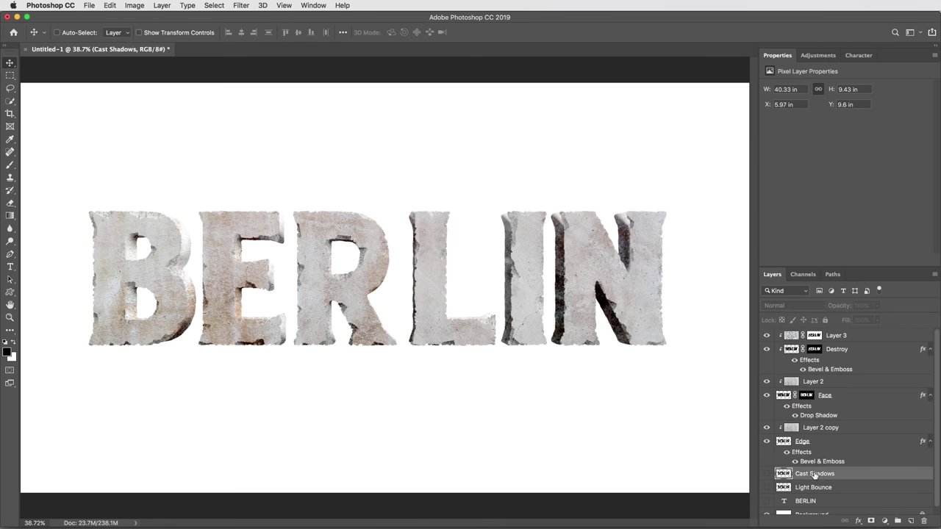
{"action": "left_click_drag", "start_coordinate": [835, 267], "coordinate": [836, 193]}
{"action": "left_click", "coordinate": [767, 400], "text": "alt"}
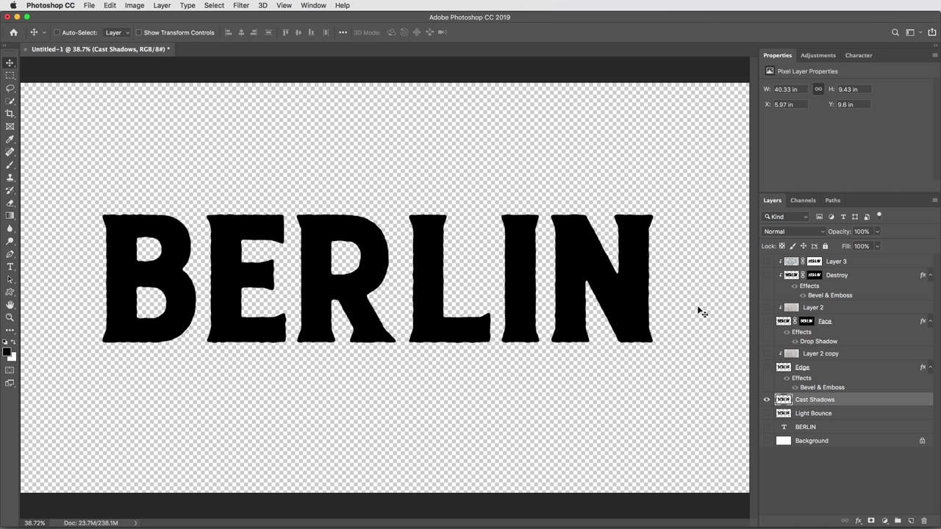
Fill Cast Shadows with white in Behind mode, then turn the other layers back on
{"action": "left_click", "coordinate": [109, 6]}
{"action": "left_click", "coordinate": [123, 162]}
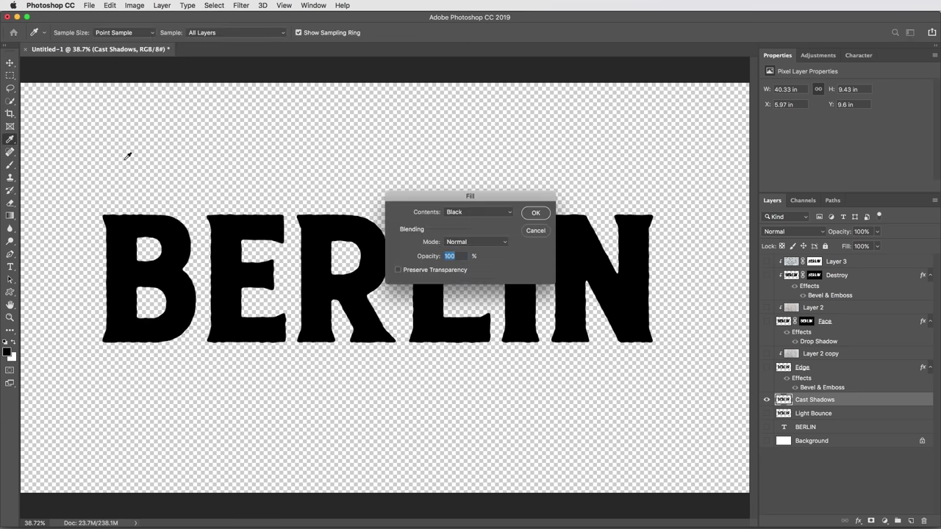
{"action": "left_click", "coordinate": [473, 216]}
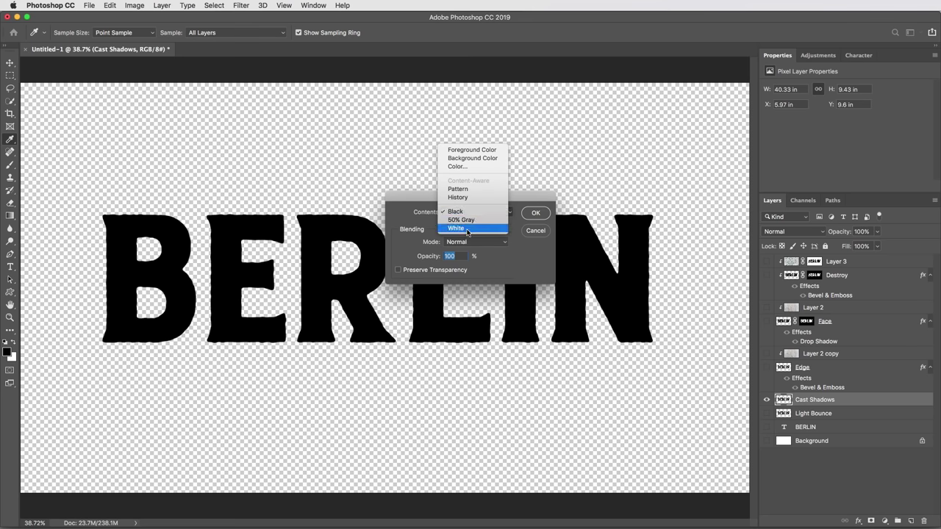
{"action": "left_click", "coordinate": [469, 233]}
{"action": "left_click", "coordinate": [450, 243]}
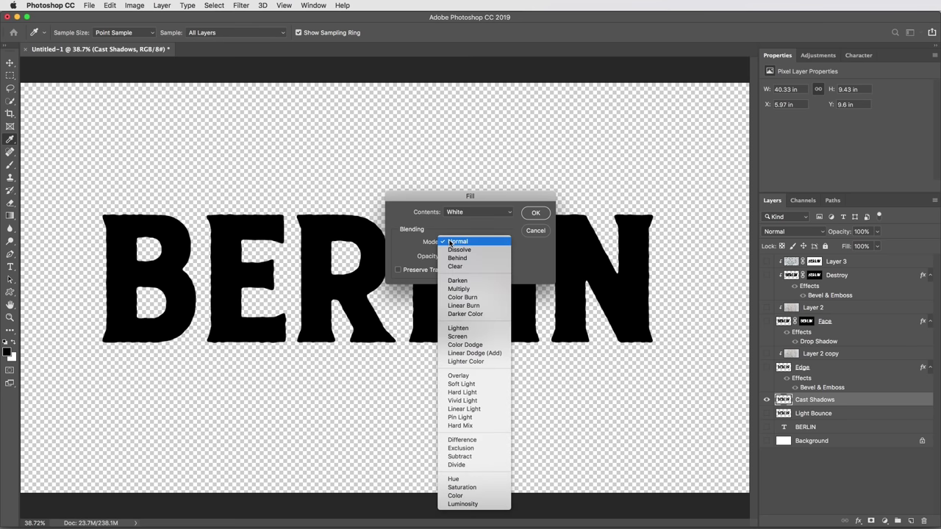
{"action": "left_click", "coordinate": [463, 260]}
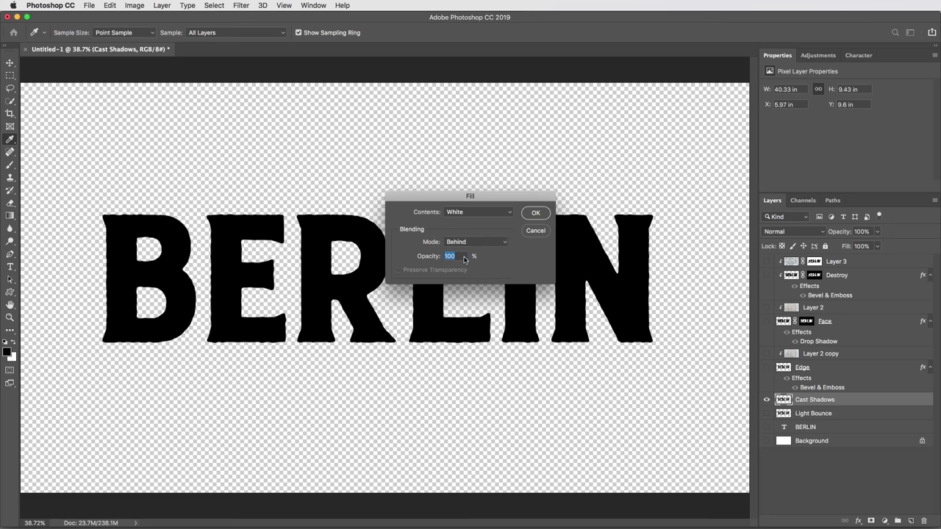
{"action": "left_click", "coordinate": [536, 214]}
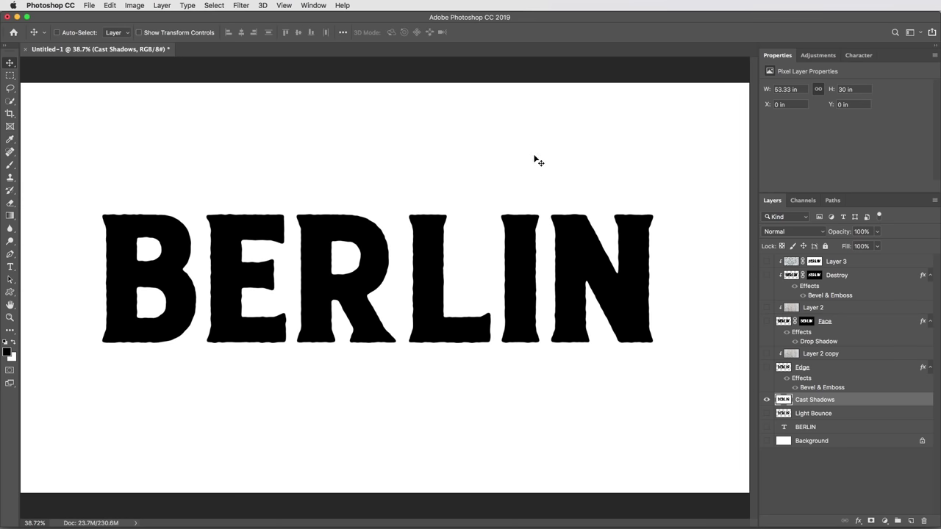
{"action": "left_click", "coordinate": [767, 400], "text": "alt"}
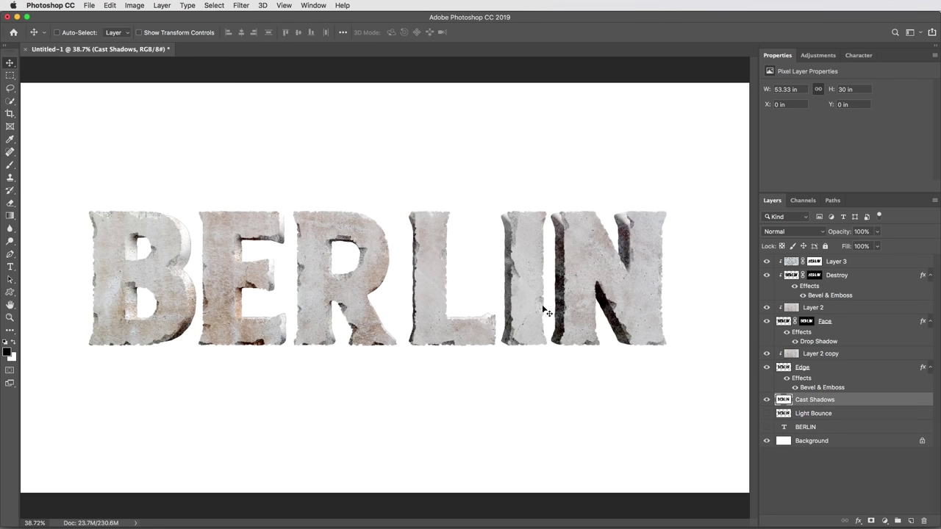
Start a Path Blur on Cast Shadows with the path angled down to the R's base
{"action": "left_click", "coordinate": [234, 4]}
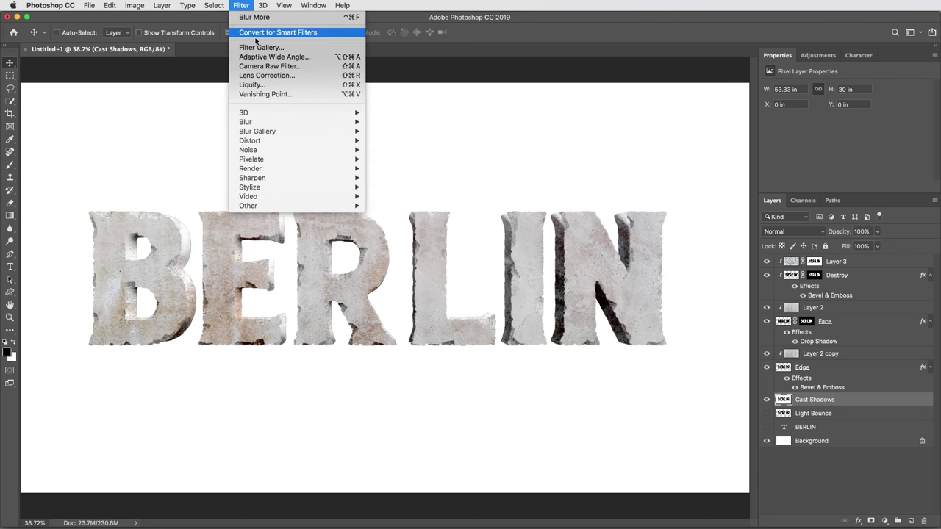
{"action": "mouse_move", "coordinate": [268, 131]}
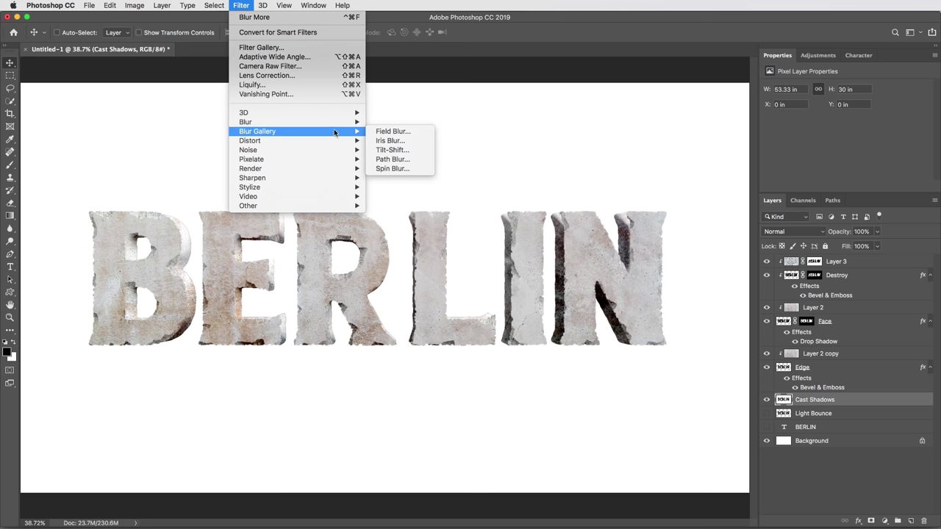
{"action": "left_click", "coordinate": [390, 160]}
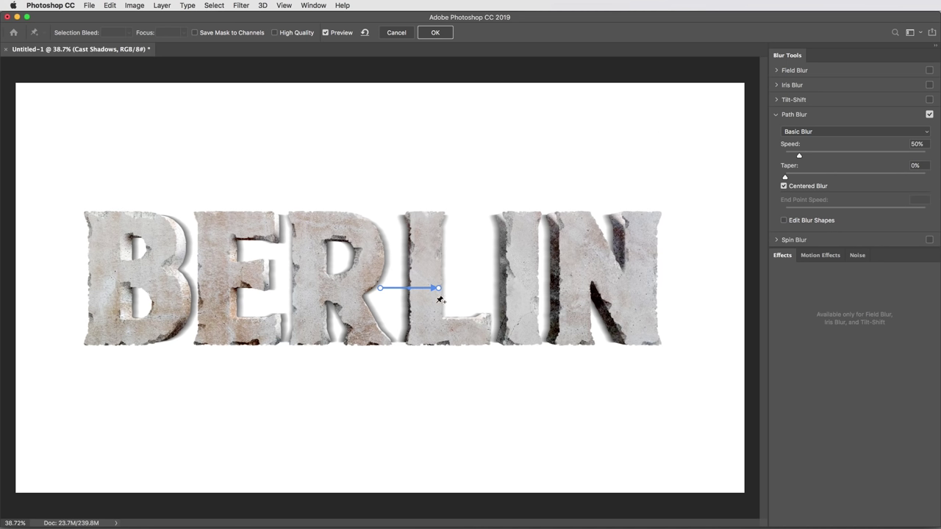
{"action": "left_click_drag", "start_coordinate": [438, 290], "coordinate": [346, 344]}
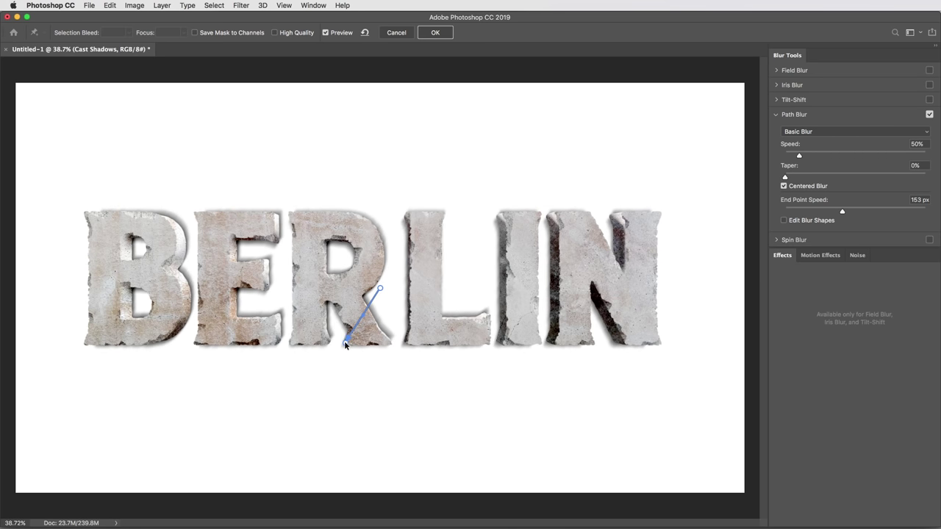
Set the blur to Rear Sync Flash, Speed 150%, End Point Speed 200 px, and nudge the path end
{"action": "left_click", "coordinate": [800, 133]}
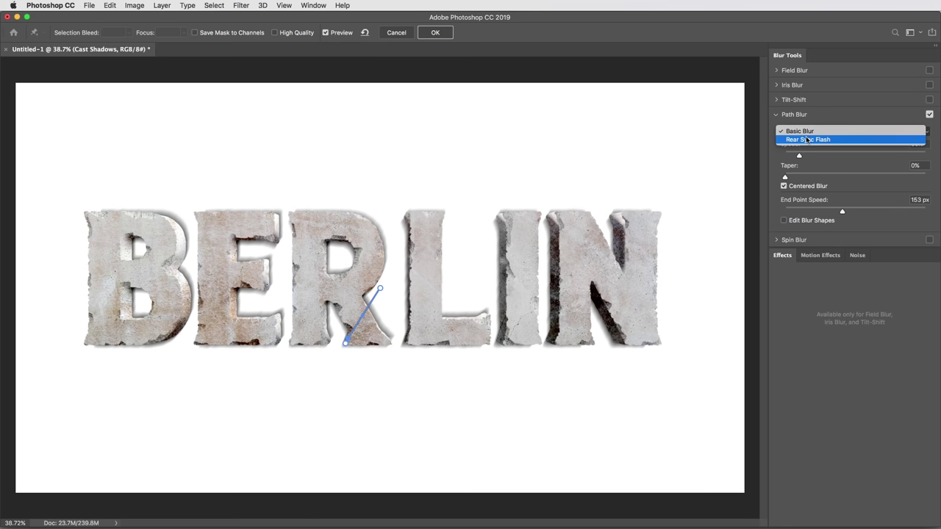
{"action": "left_click", "coordinate": [802, 141]}
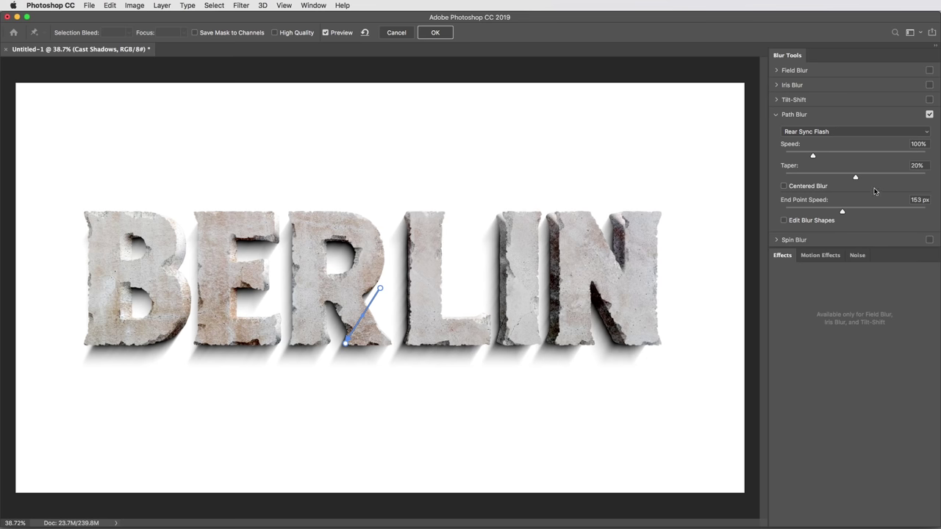
{"action": "left_click", "coordinate": [923, 144]}
{"action": "type", "text": "150"}
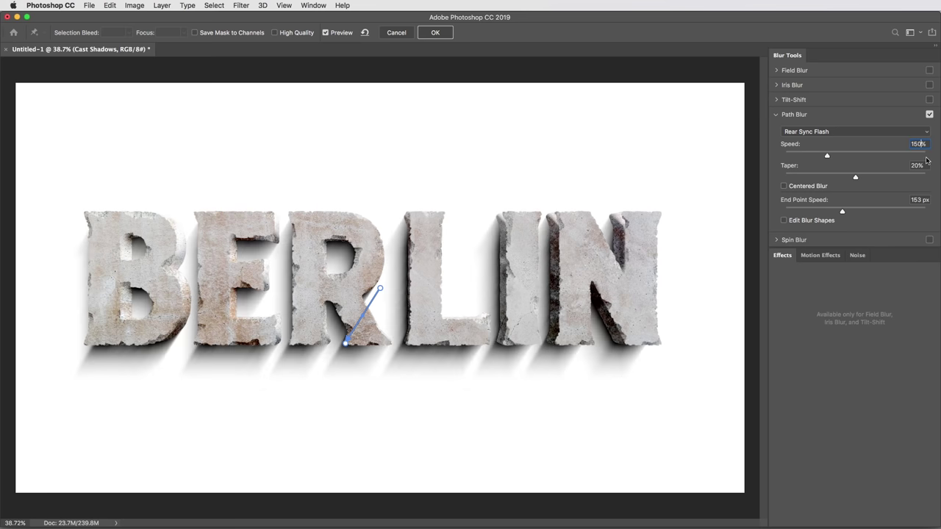
{"action": "left_click", "coordinate": [916, 199]}
{"action": "type", "text": "200"}
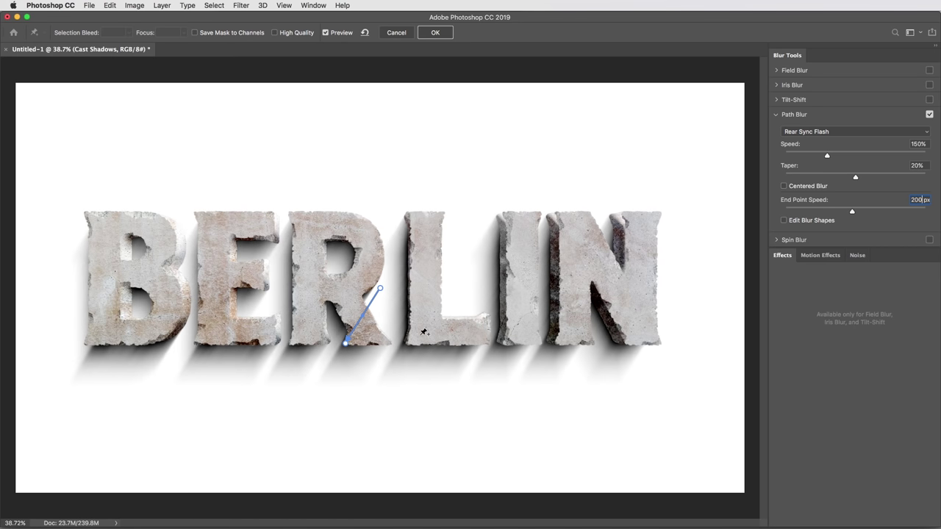
{"action": "left_click_drag", "start_coordinate": [347, 342], "coordinate": [334, 344]}
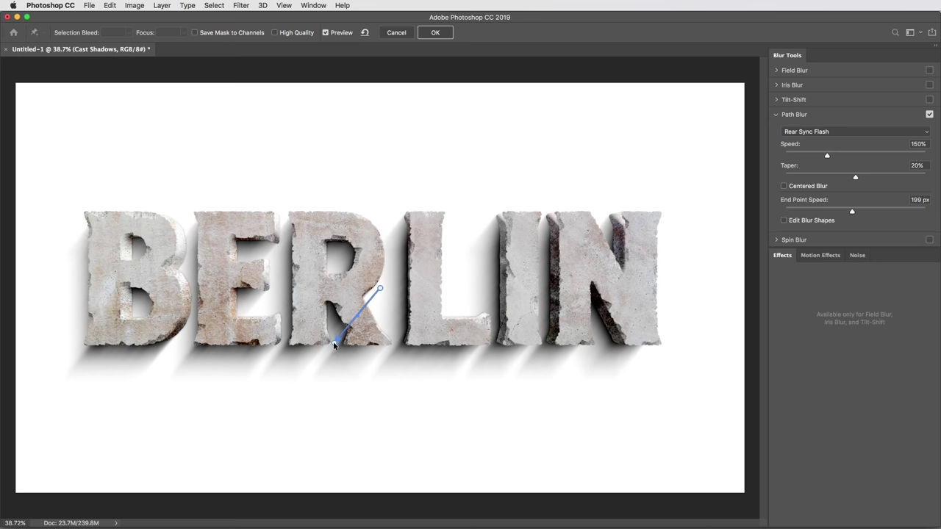
Apply the path blur to the cast shadows and zoom in on the letters
{"action": "left_click", "coordinate": [436, 32]}
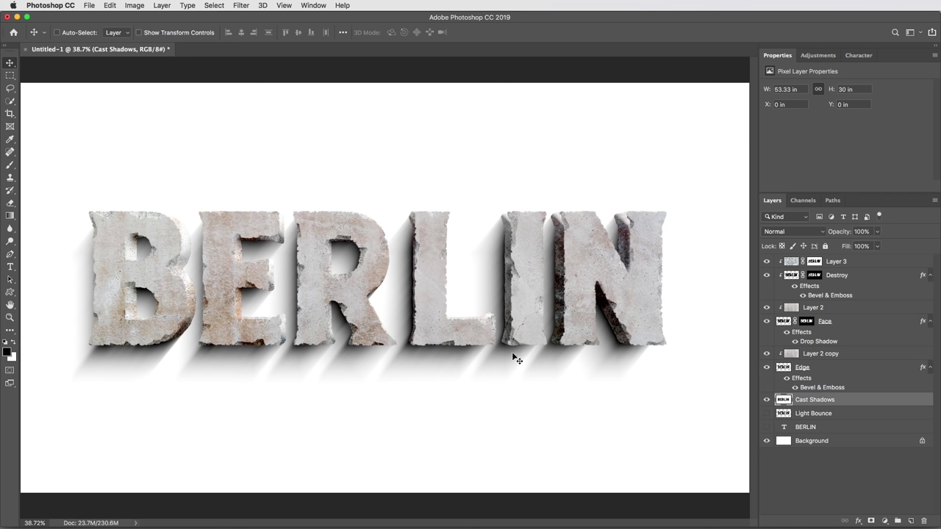
{"action": "key", "text": "super+equal"}
{"action": "key", "text": "super+equal"}
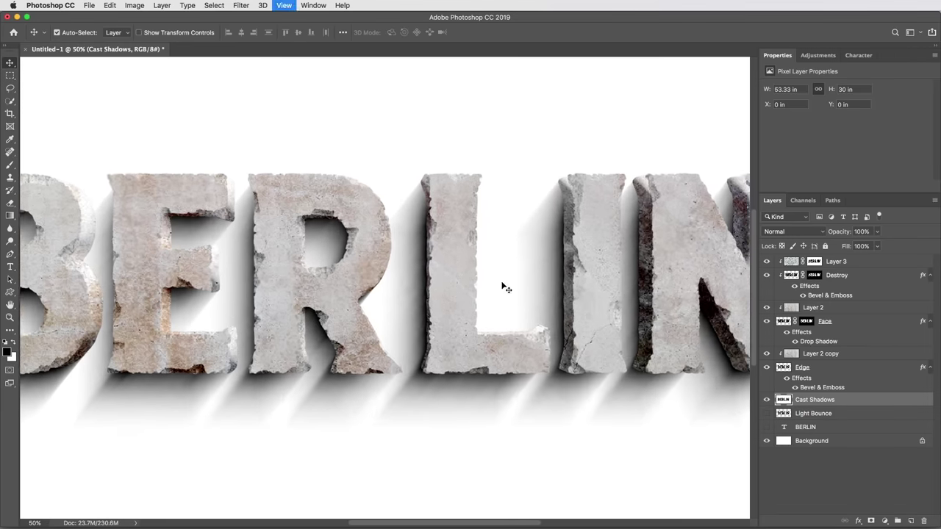
{"action": "left_click_drag", "start_coordinate": [562, 276], "coordinate": [495, 280]}
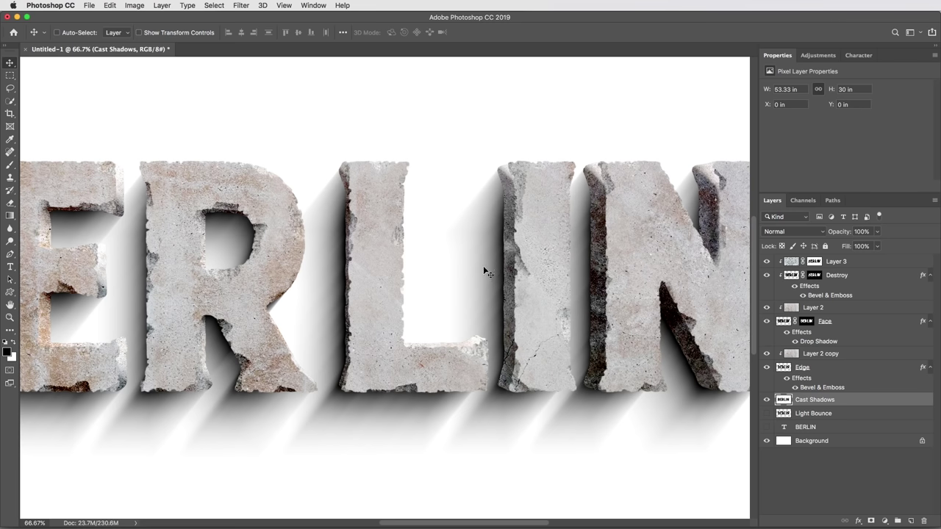
Give the Edge layer a layer mask from its BERLIN letter selection
{"action": "left_click", "coordinate": [825, 368]}
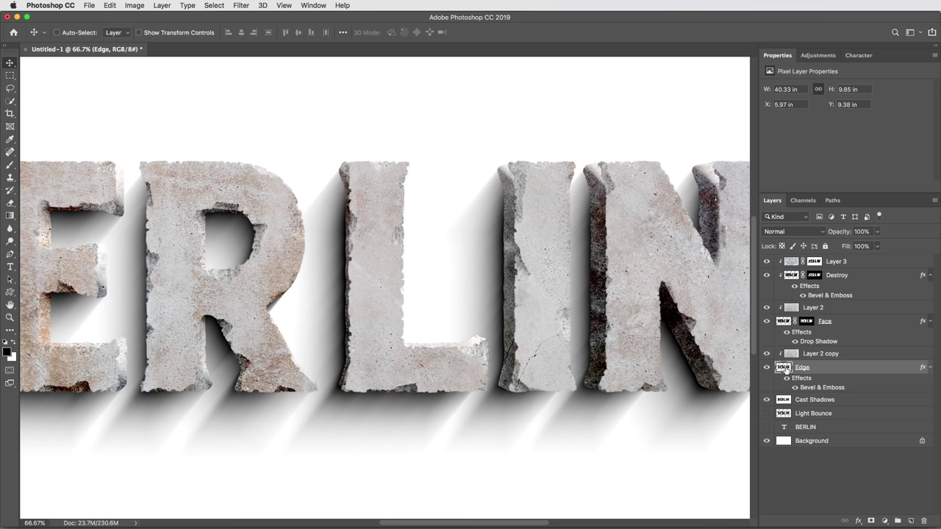
{"action": "key", "text": "super"}
{"action": "left_click", "coordinate": [784, 368], "text": "super"}
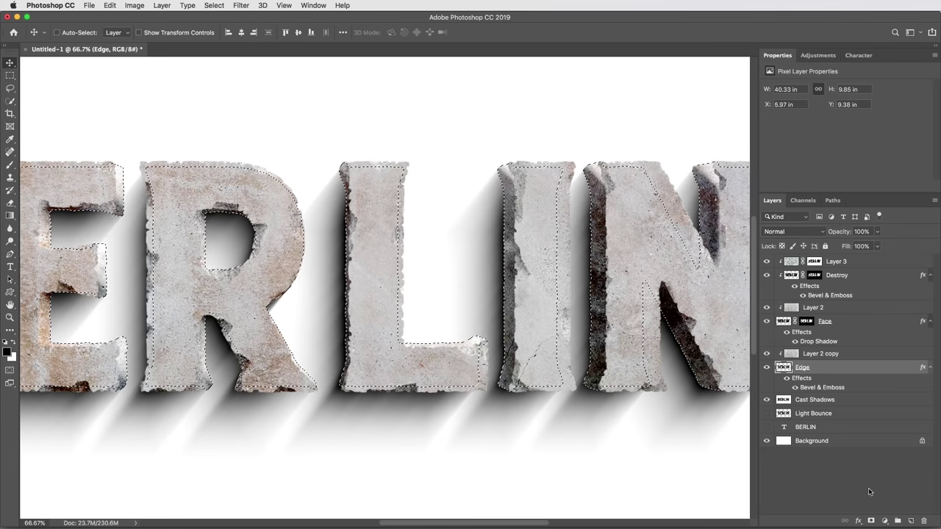
{"action": "left_click", "coordinate": [870, 521]}
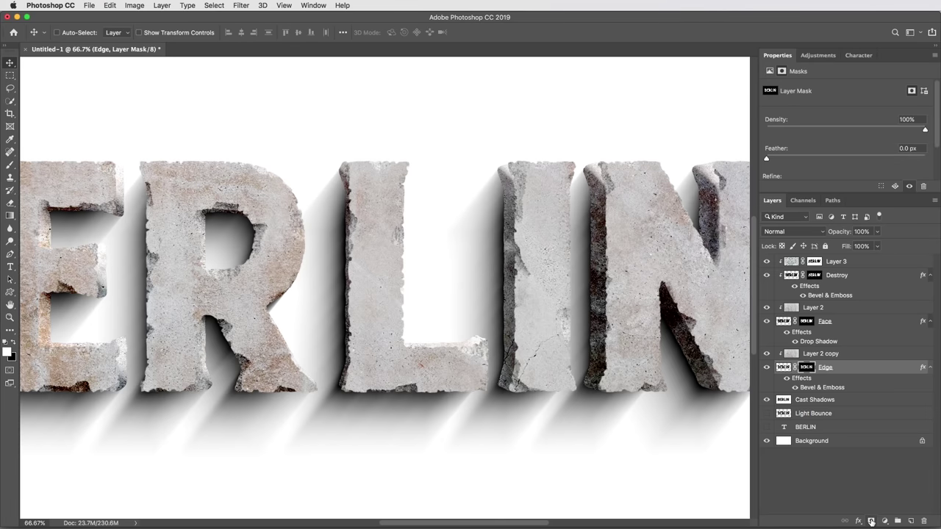
Blur the Edge layer mask with a 12-pixel Gaussian Blur, comparing the preview before applying
{"action": "left_click", "coordinate": [240, 4]}
{"action": "mouse_move", "coordinate": [281, 122]}
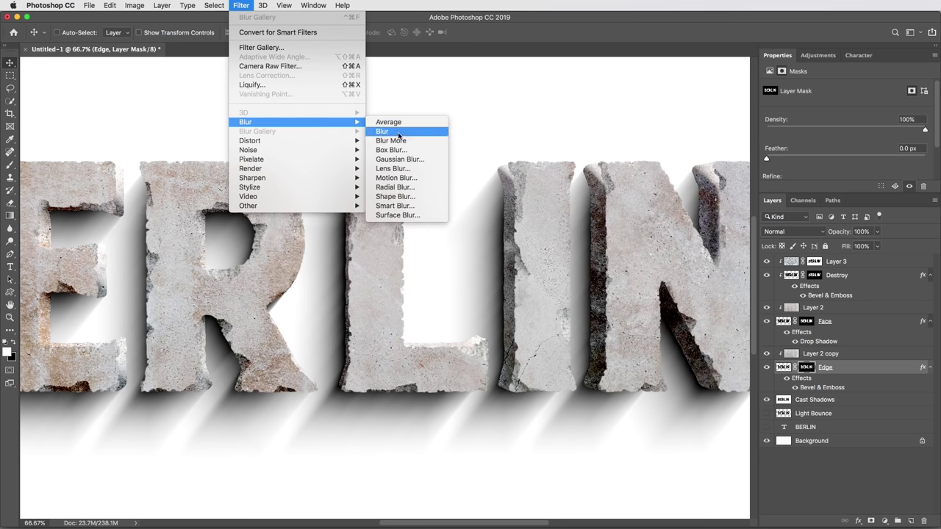
{"action": "left_click", "coordinate": [402, 160]}
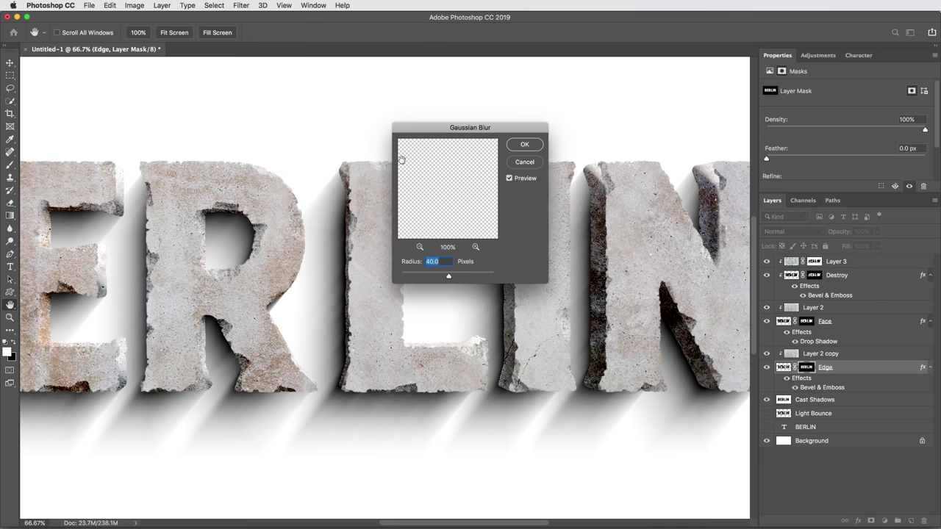
{"action": "type", "text": "12"}
{"action": "left_click_drag", "start_coordinate": [473, 131], "coordinate": [327, 114]}
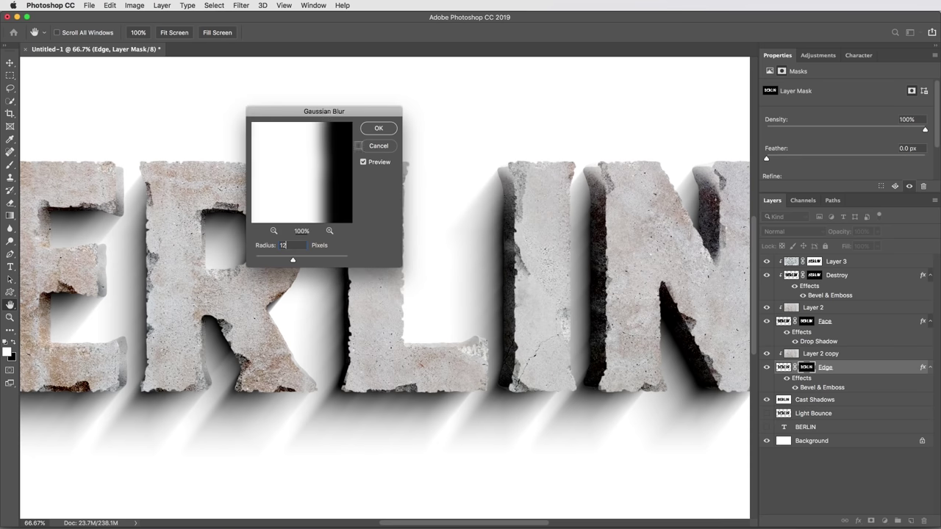
{"action": "left_click", "coordinate": [363, 163]}
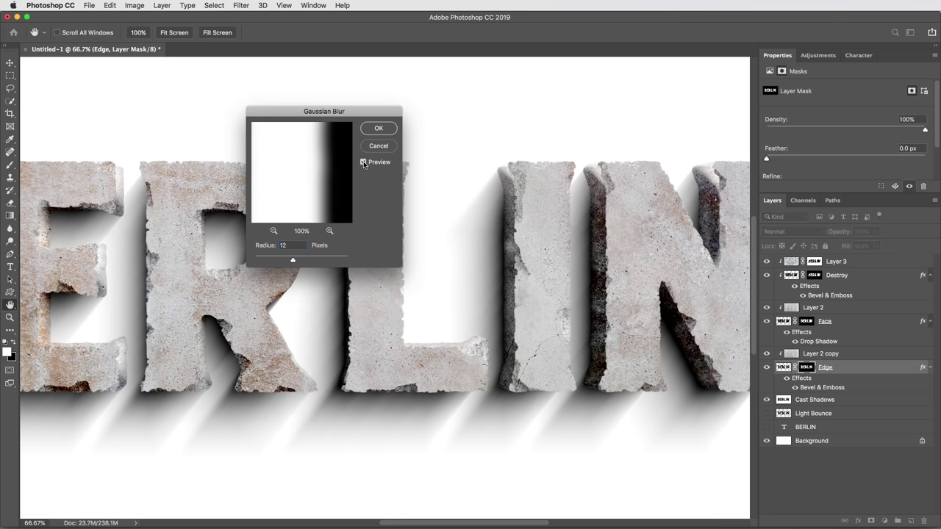
{"action": "left_click", "coordinate": [363, 162]}
{"action": "left_click", "coordinate": [364, 163]}
{"action": "left_click", "coordinate": [362, 163]}
{"action": "left_click", "coordinate": [362, 163]}
{"action": "left_click", "coordinate": [379, 129]}
Fit the image in view and place a copy of the concrete texture above Background
{"action": "left_click_drag", "start_coordinate": [414, 201], "coordinate": [485, 206]}
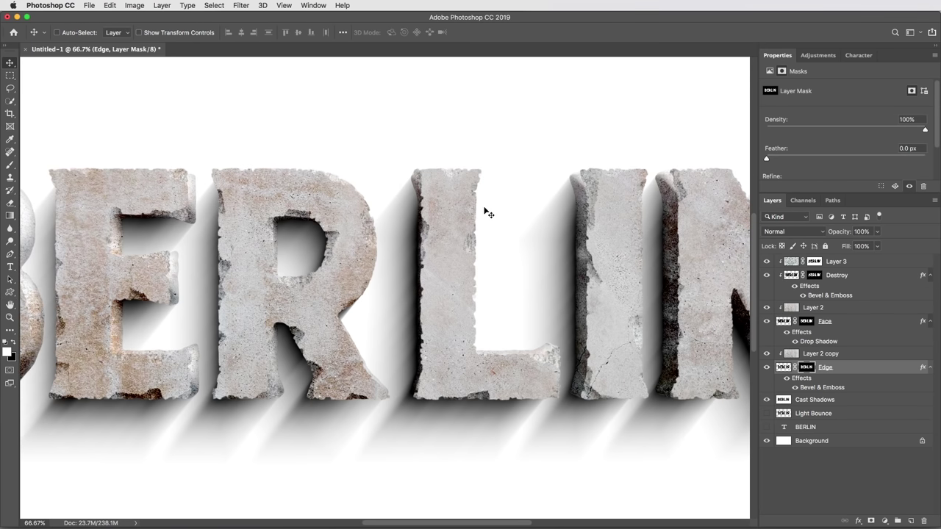
{"action": "key", "text": "super+0"}
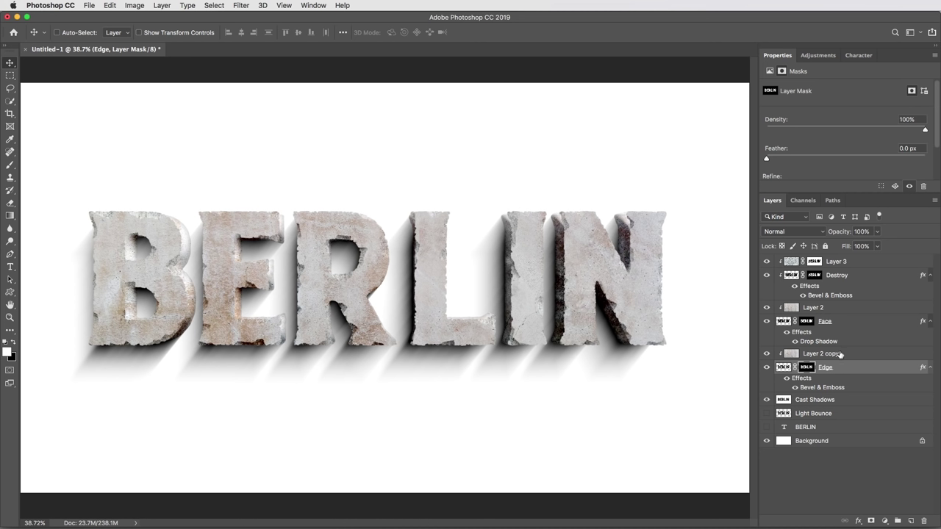
{"action": "left_click_drag", "start_coordinate": [839, 355], "coordinate": [825, 442]}
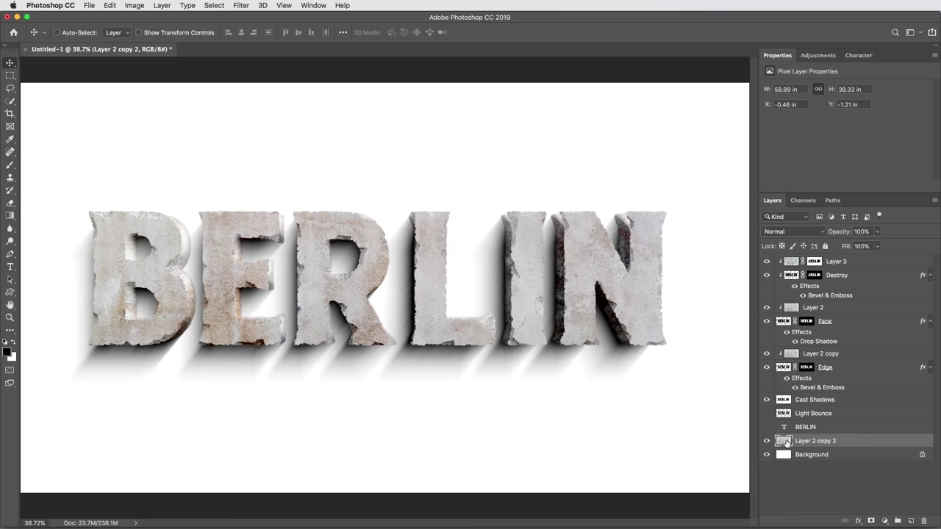
Set the Cast Shadows layer's blend mode to Multiply
{"action": "left_click", "coordinate": [788, 404]}
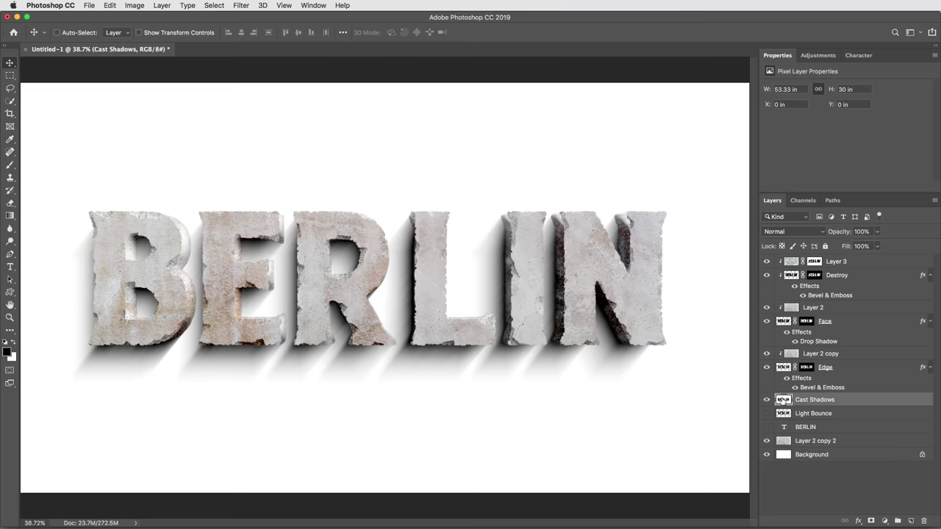
{"action": "left_click", "coordinate": [771, 234]}
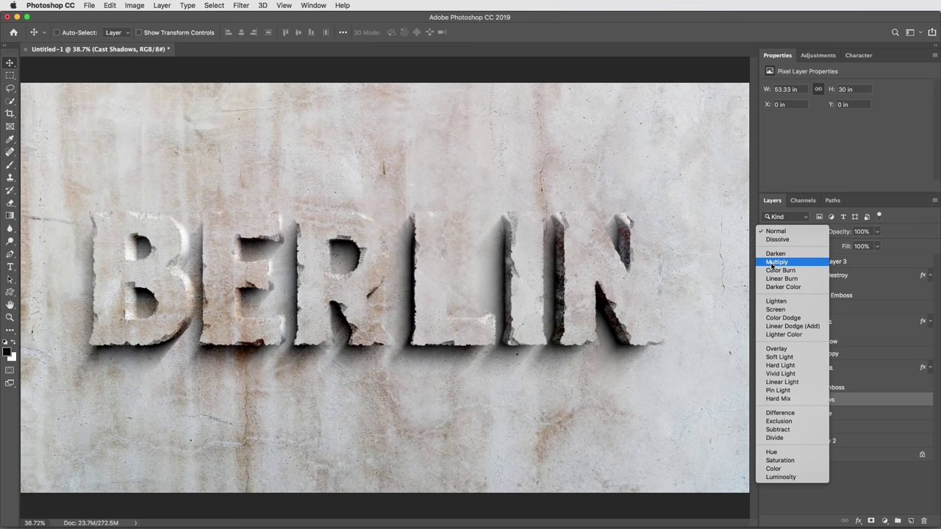
{"action": "left_click", "coordinate": [771, 266]}
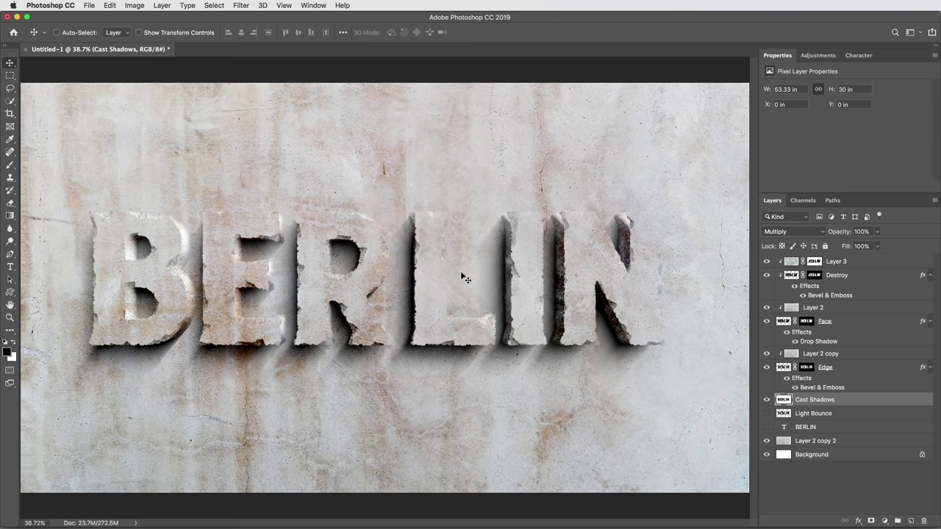
Add a Levels adjustment above the wall texture to brighten its midtones
{"action": "left_click", "coordinate": [819, 443]}
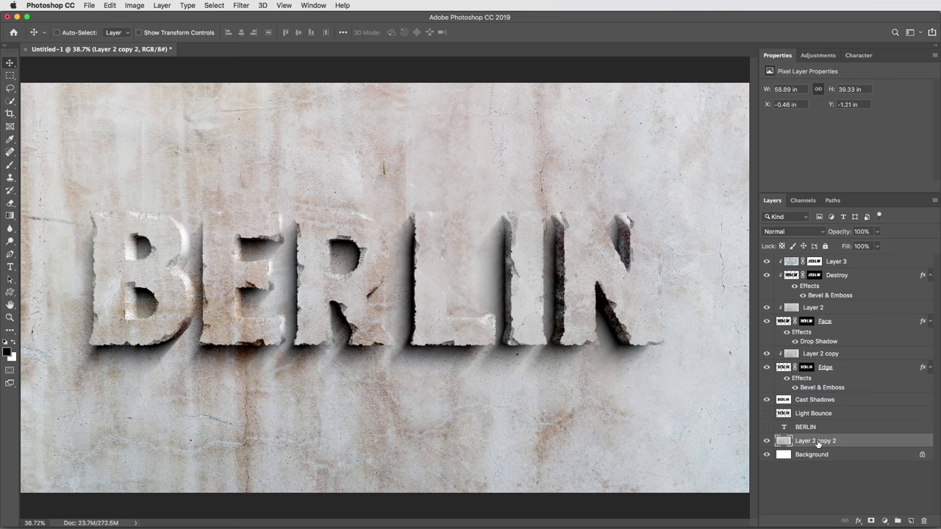
{"action": "left_click", "coordinate": [884, 521]}
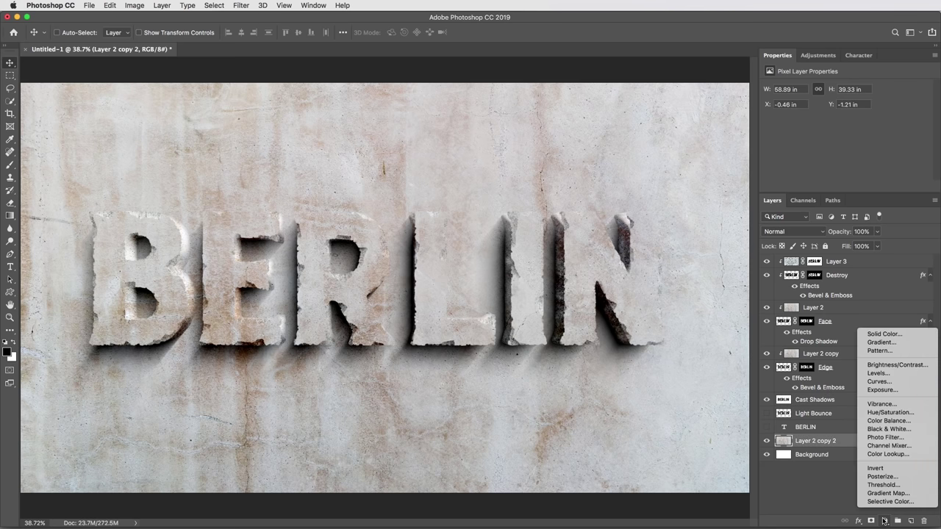
{"action": "left_click", "coordinate": [878, 374]}
{"action": "left_click_drag", "start_coordinate": [853, 163], "coordinate": [831, 163]}
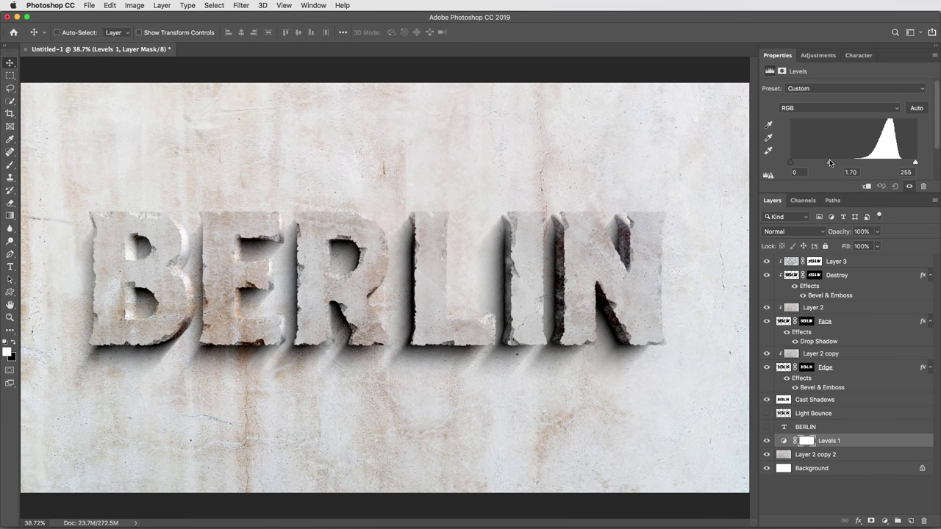
Nudge Layer 2 copy 2 so the wall texture sits at X -1.21 in, Y -2.18 in
{"action": "left_click", "coordinate": [814, 456]}
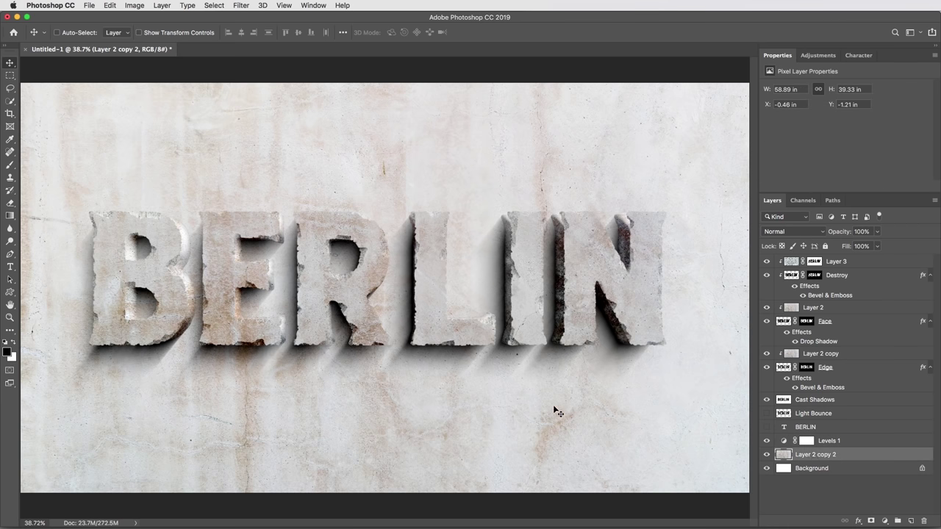
{"action": "left_click_drag", "start_coordinate": [546, 395], "coordinate": [545, 395]}
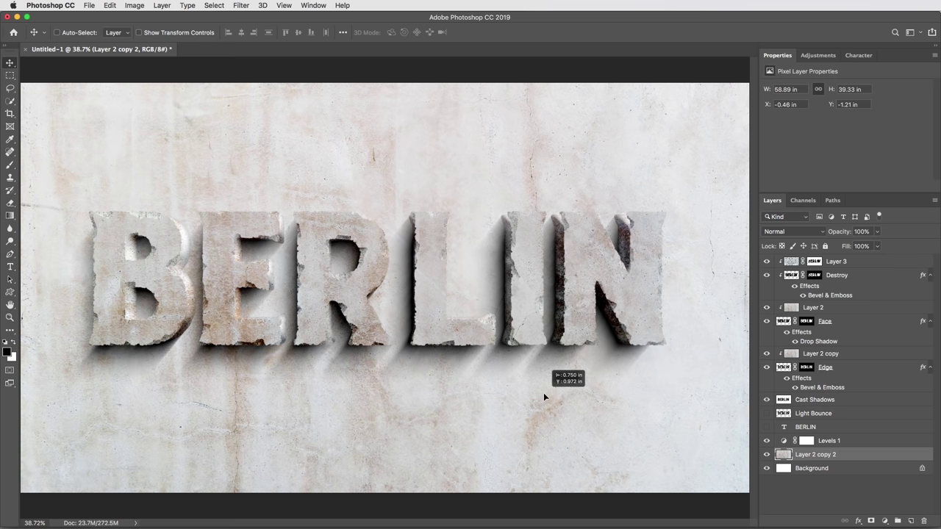
{"action": "left_click_drag", "start_coordinate": [544, 394], "coordinate": [544, 396]}
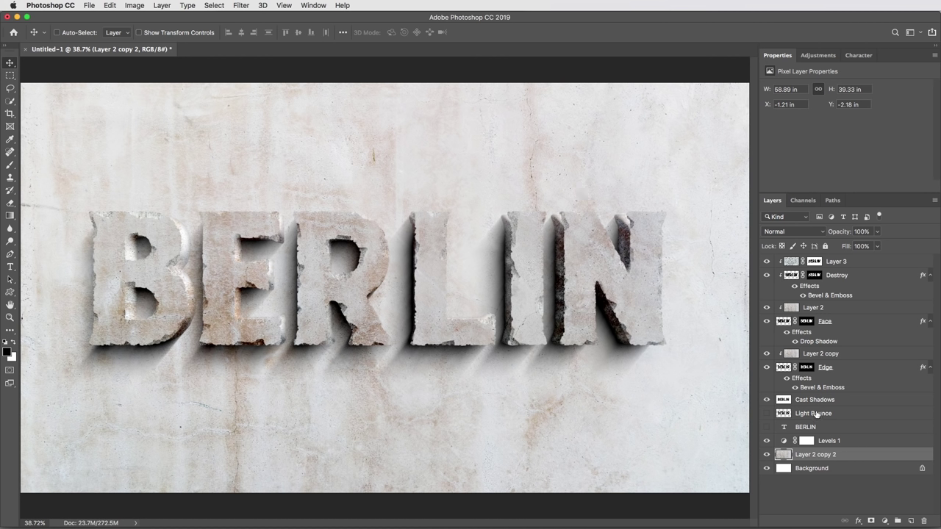
Show the Light Bounce layer and make it the active layer
{"action": "left_click", "coordinate": [767, 414]}
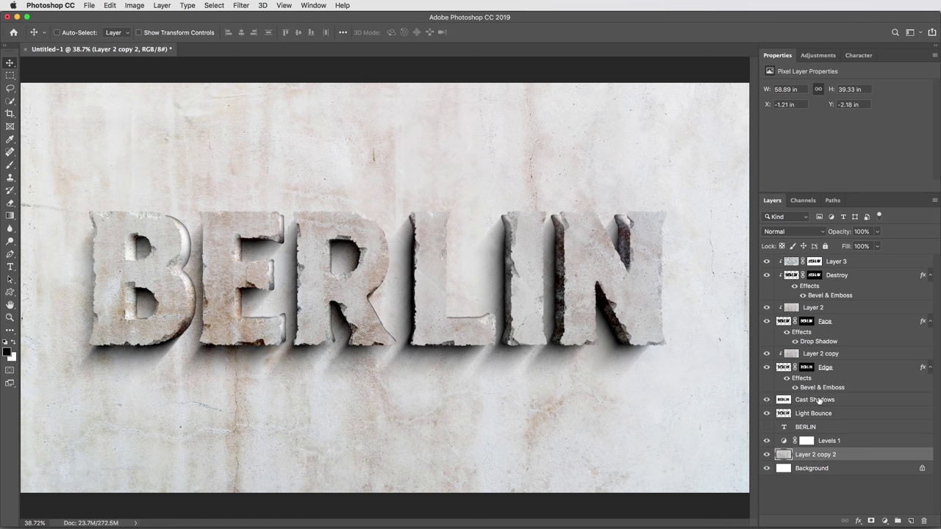
{"action": "left_click", "coordinate": [813, 416]}
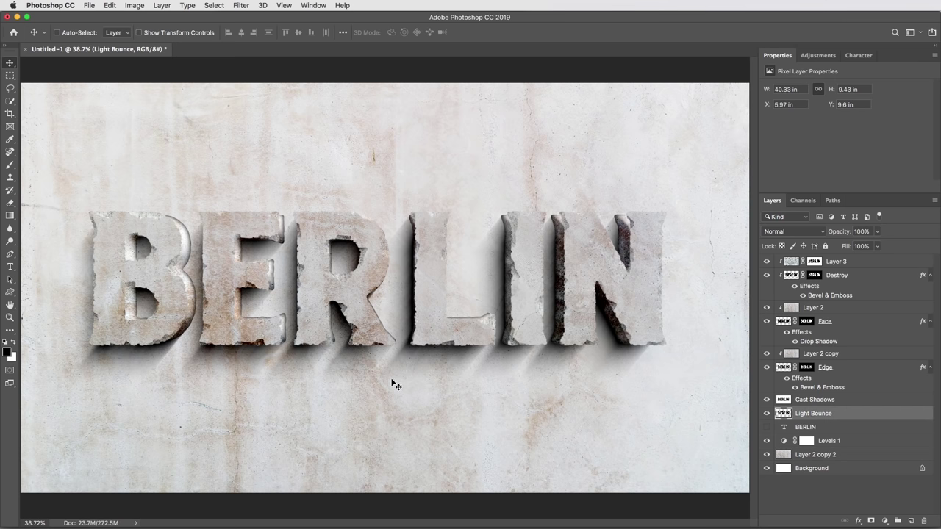
Fill white behind the Light Bounce layer's pixels
{"action": "key", "text": "shift+F5"}
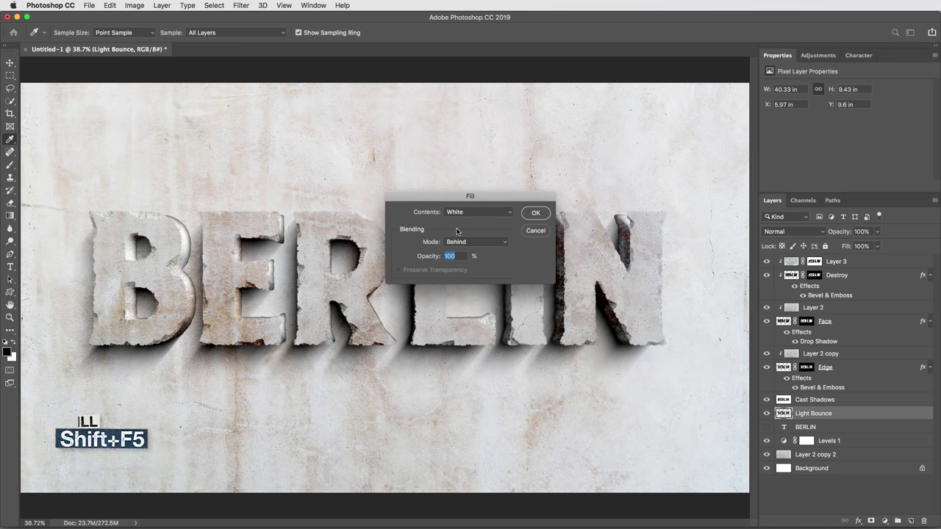
{"action": "left_click", "coordinate": [535, 212]}
{"action": "key", "text": "v"}
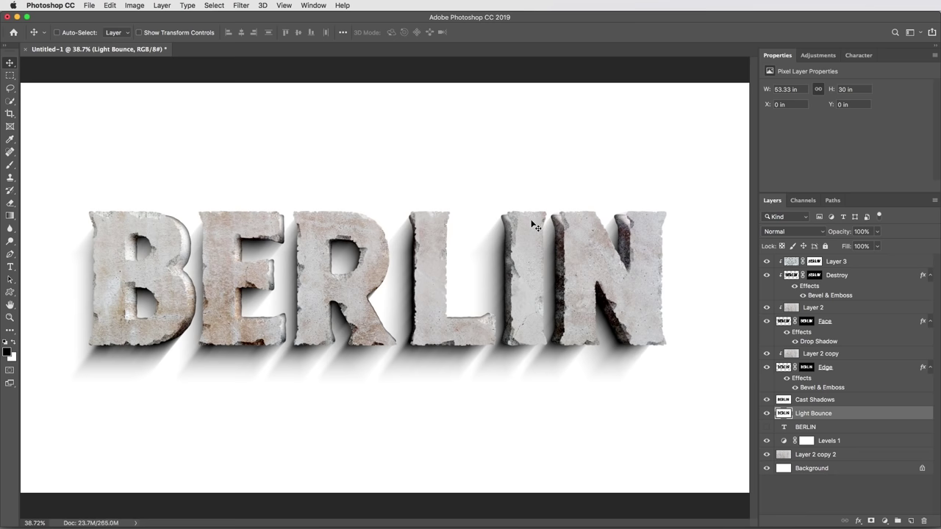
Invert Light Bounce to black and set its blend mode to Color Dodge
{"action": "key", "text": "super+i"}
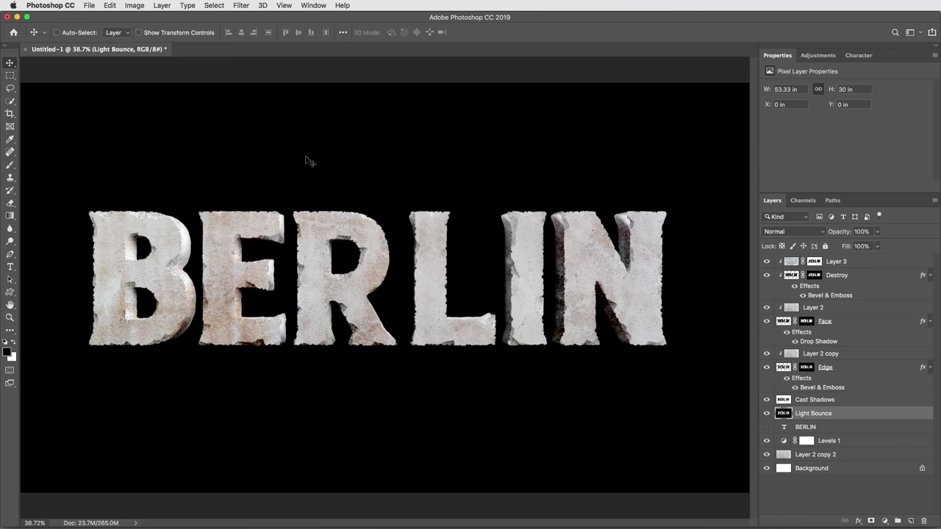
{"action": "left_click", "coordinate": [776, 232]}
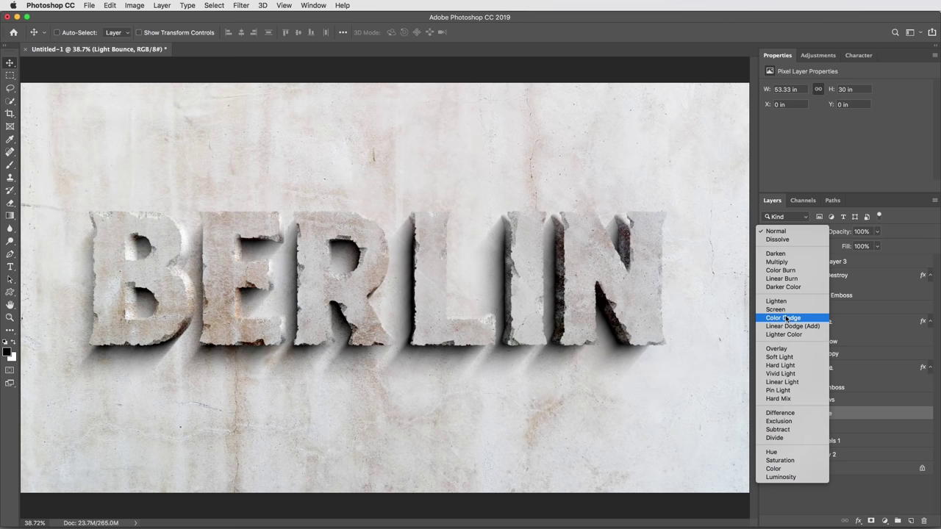
{"action": "left_click", "coordinate": [784, 318]}
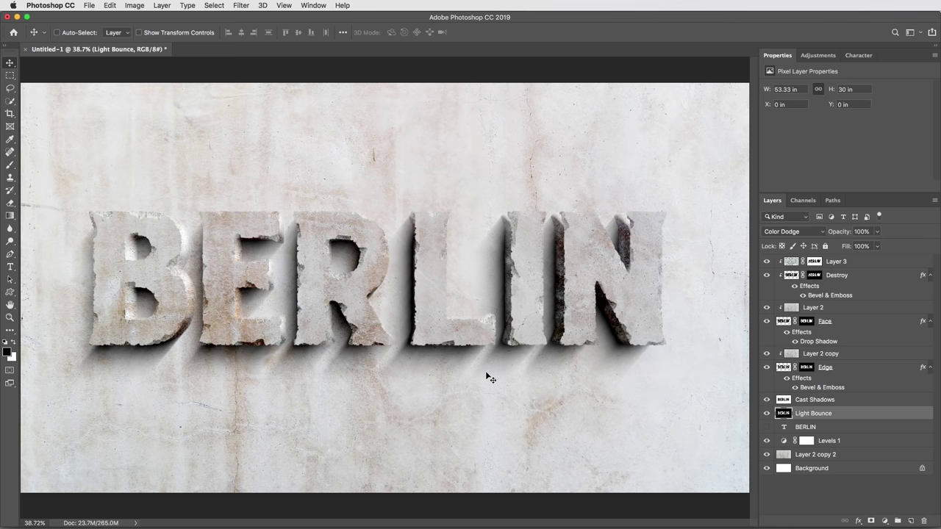
Apply an upward Rear Sync Flash path blur to Light Bounce (Speed 150%, End Point Speed 200 px)
{"action": "left_click", "coordinate": [241, 5]}
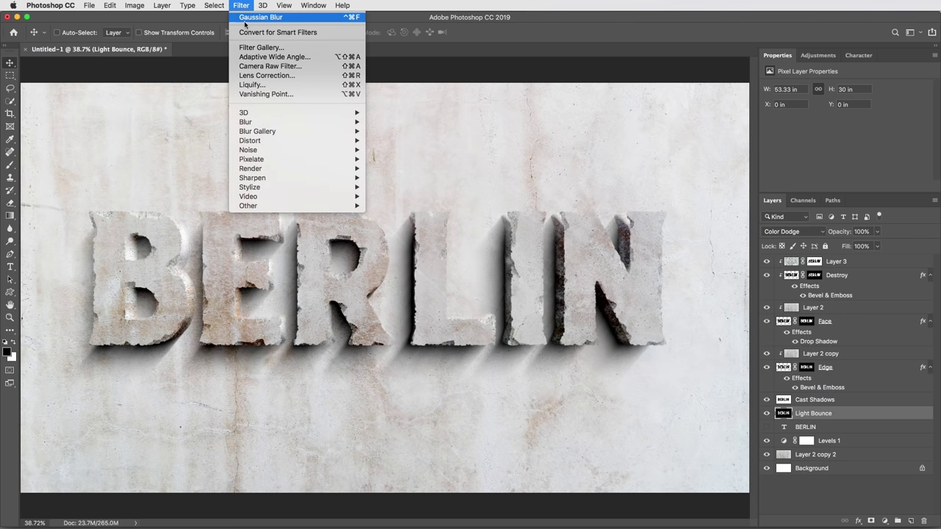
{"action": "mouse_move", "coordinate": [265, 132]}
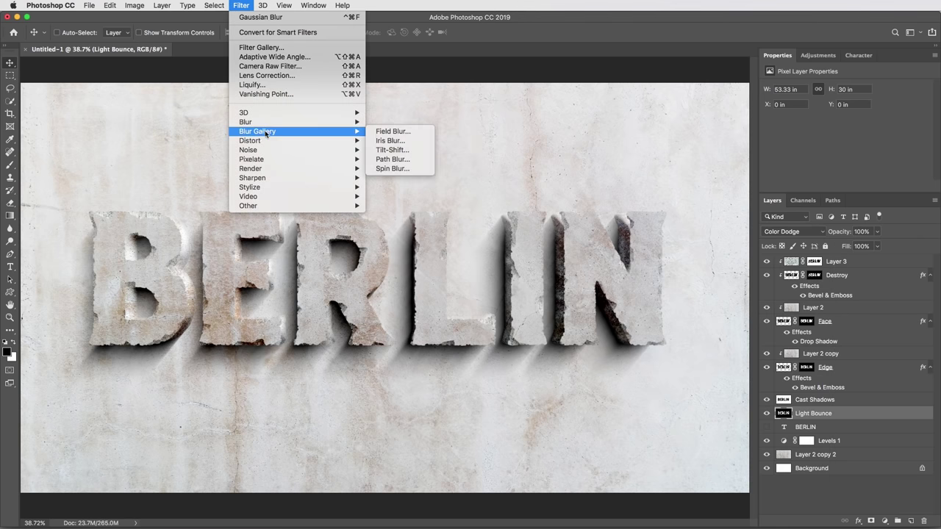
{"action": "left_click", "coordinate": [397, 157]}
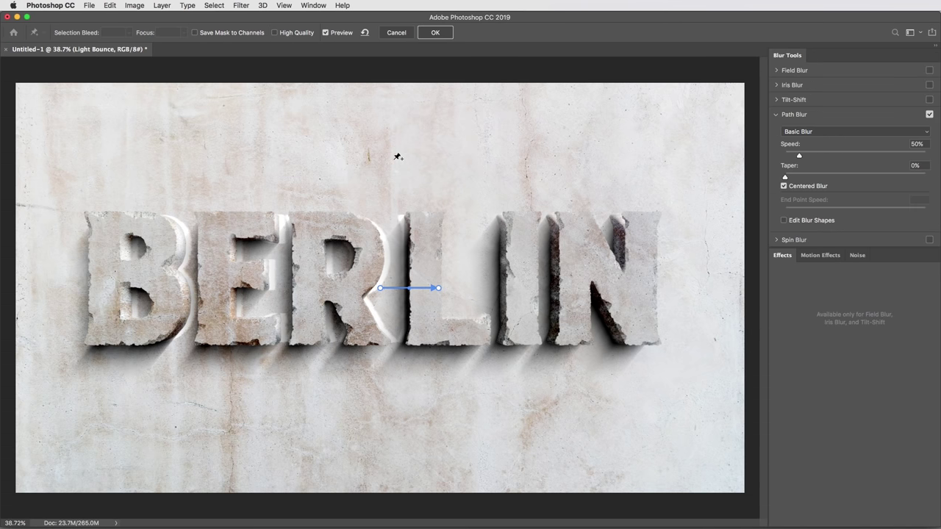
{"action": "left_click", "coordinate": [439, 287]}
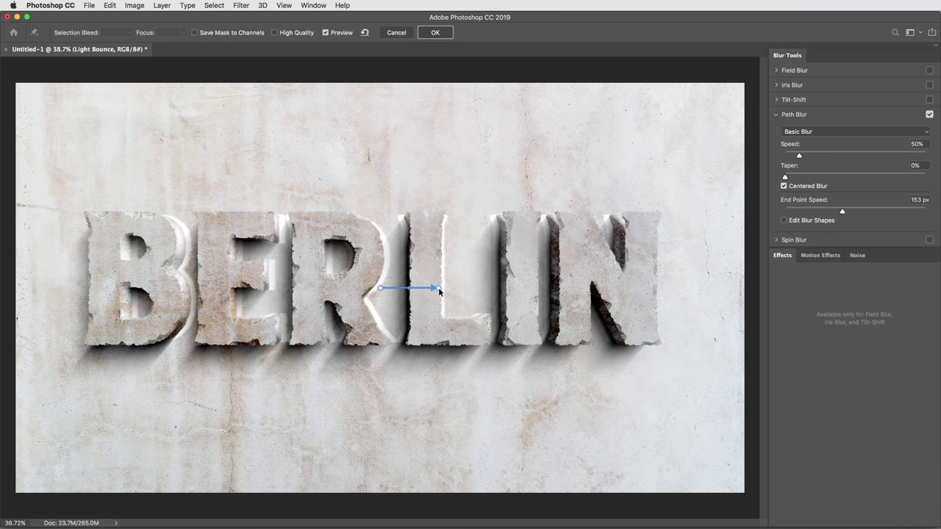
{"action": "left_click", "coordinate": [883, 134]}
{"action": "left_click", "coordinate": [868, 140]}
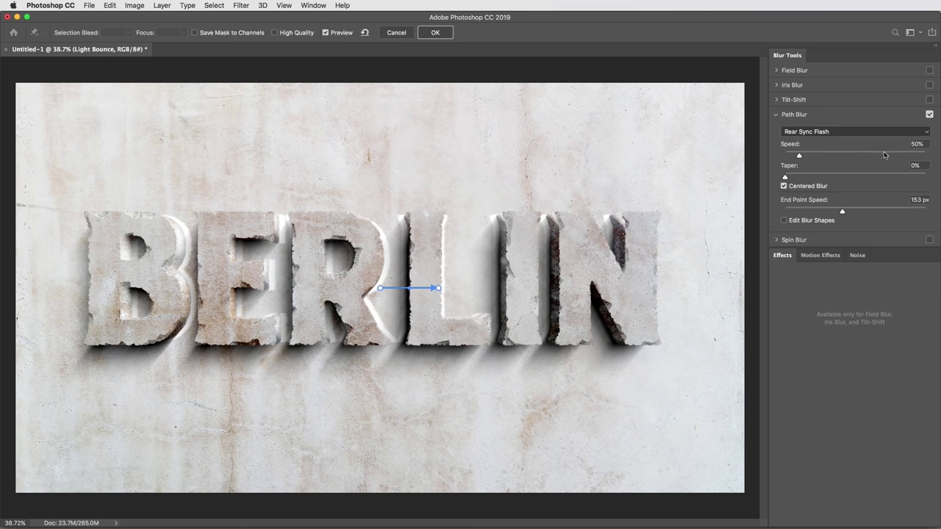
{"action": "left_click", "coordinate": [893, 144]}
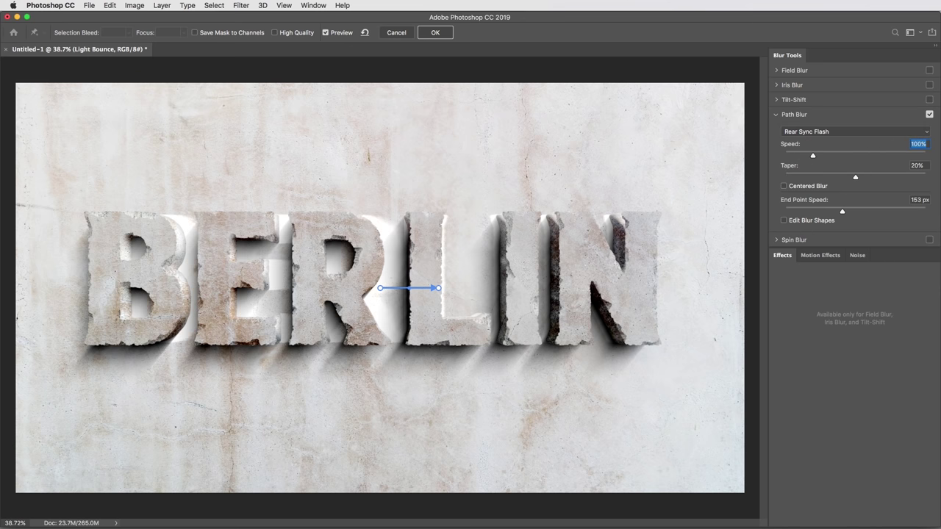
{"action": "type", "text": "150"}
{"action": "left_click", "coordinate": [917, 202]}
{"action": "type", "text": "200"}
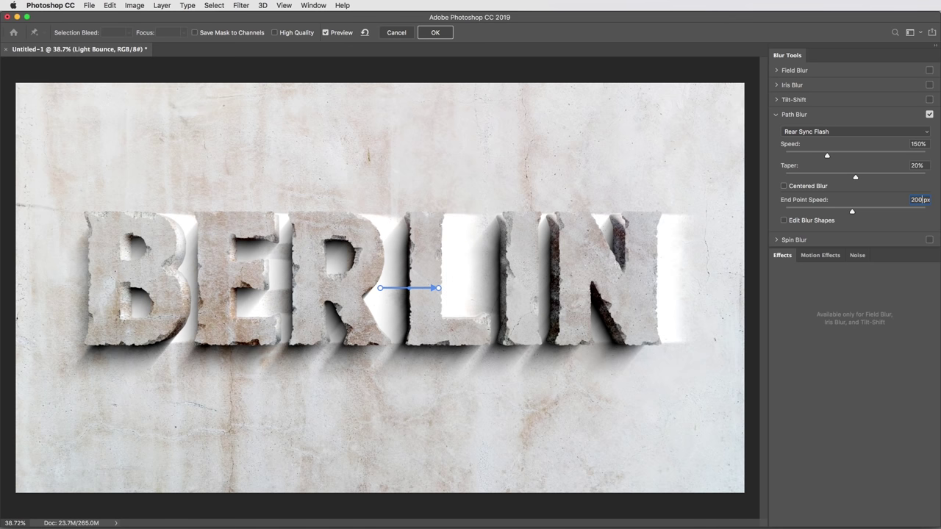
{"action": "left_click_drag", "start_coordinate": [439, 287], "coordinate": [426, 230]}
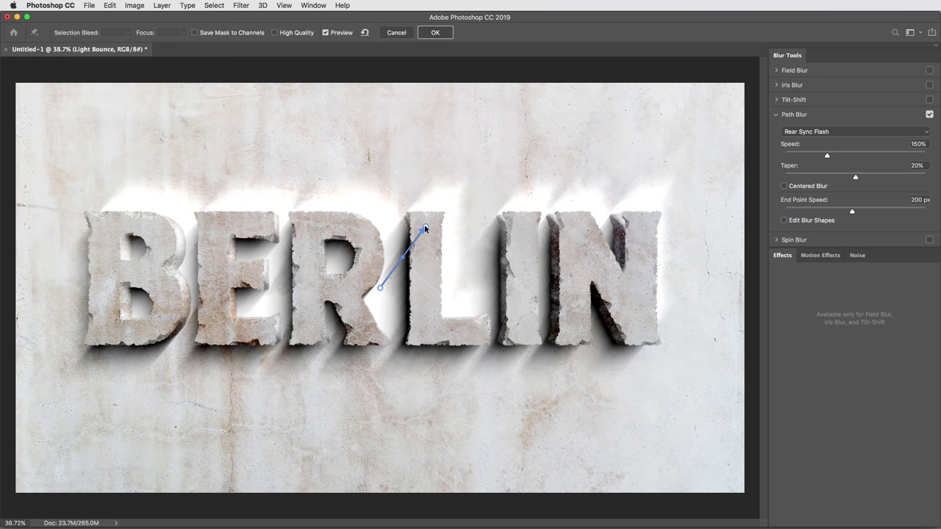
{"action": "left_click", "coordinate": [436, 32]}
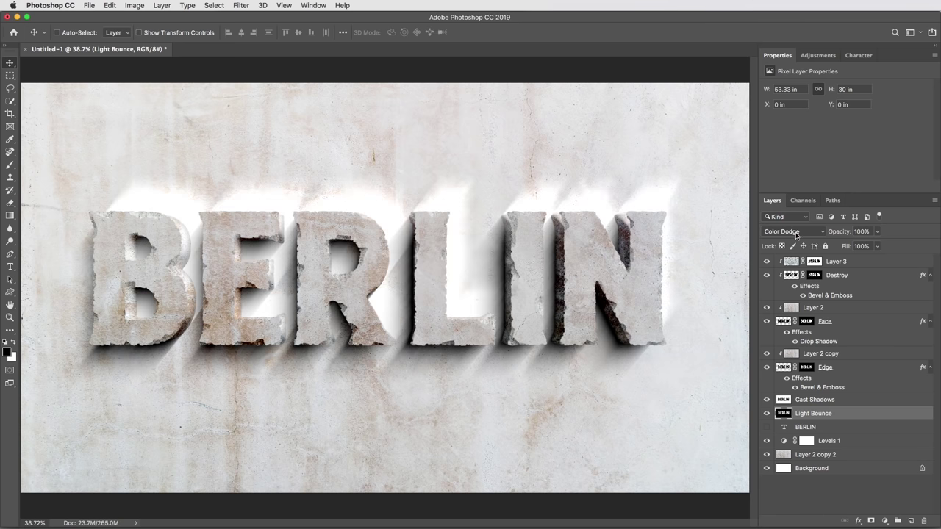
Lower Light Bounce's fill to 20% and toggle its visibility to compare the glow
{"action": "left_click", "coordinate": [877, 247]}
{"action": "left_click_drag", "start_coordinate": [876, 261], "coordinate": [841, 262]}
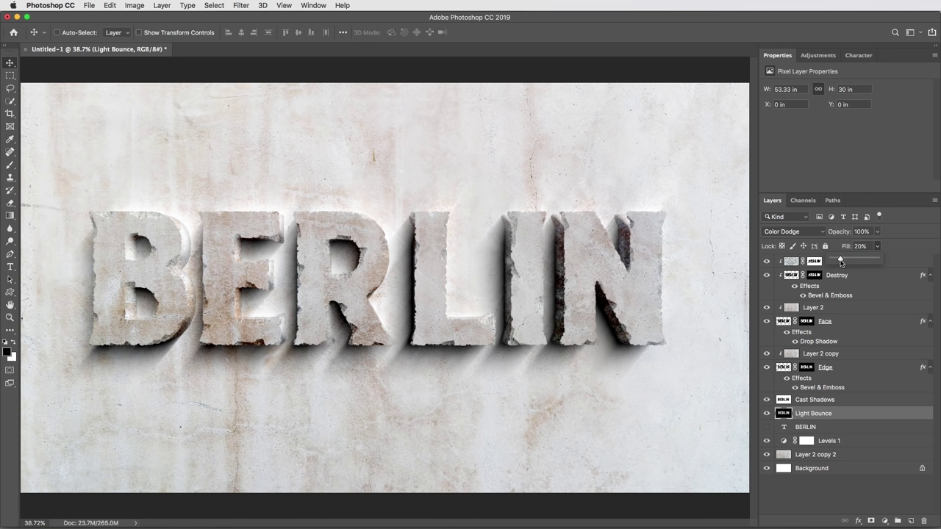
{"action": "key", "text": "Return"}
{"action": "left_click", "coordinate": [765, 415]}
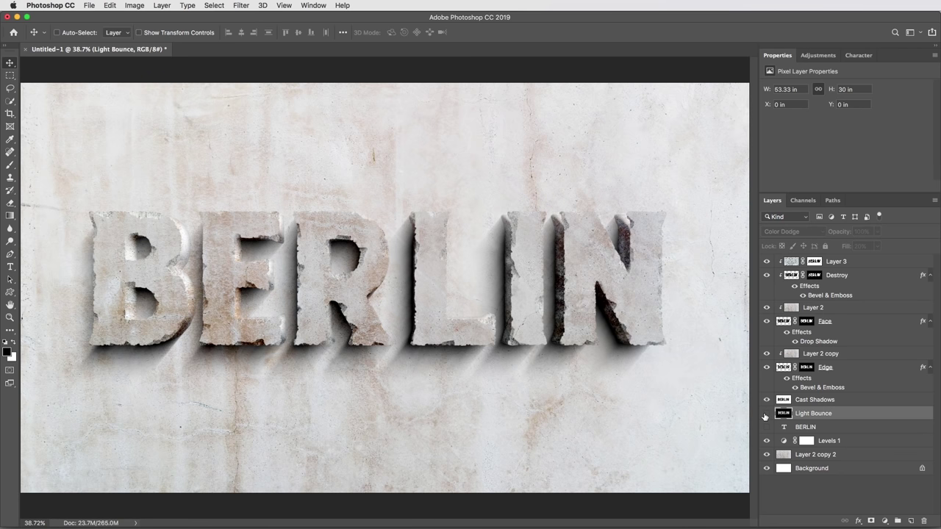
{"action": "left_click", "coordinate": [766, 416]}
{"action": "left_click", "coordinate": [765, 416]}
{"action": "left_click", "coordinate": [765, 416]}
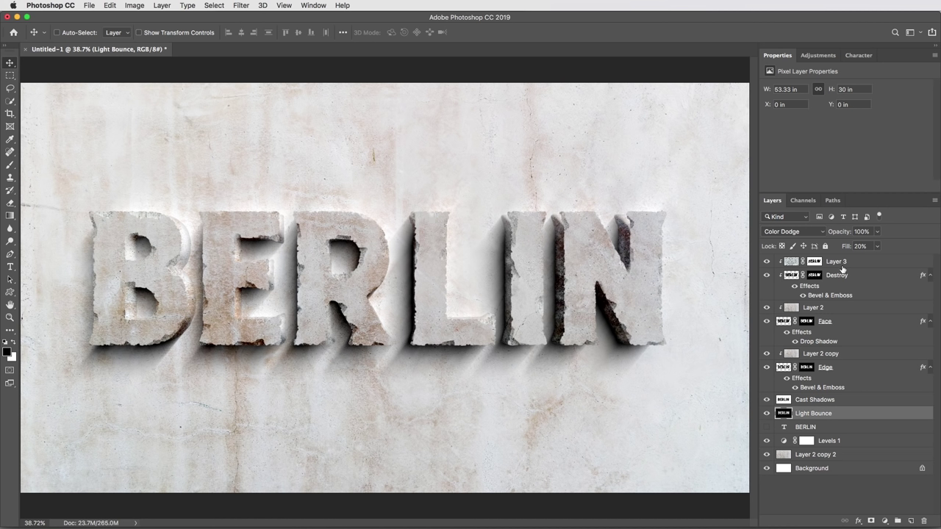
Add a Levels adjustment above Layer 3 with input levels 18, 0.90 and 244
{"action": "left_click", "coordinate": [878, 264]}
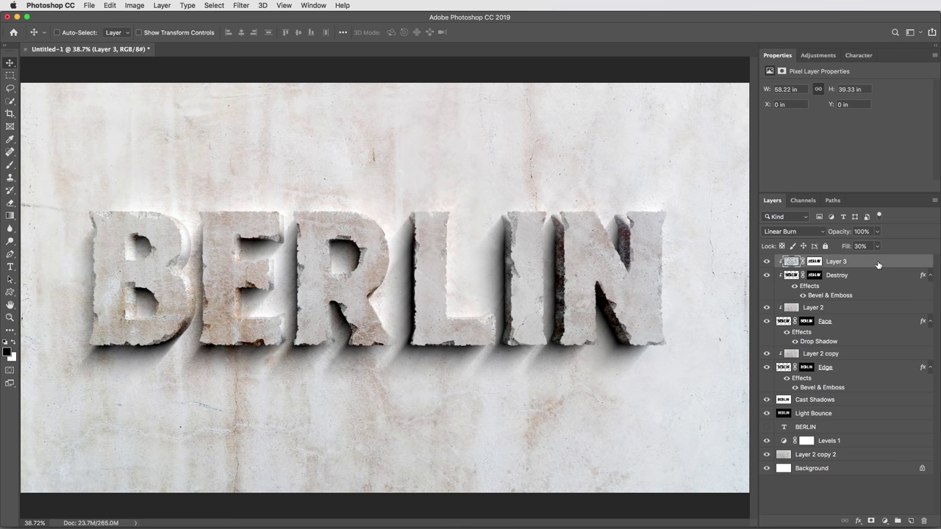
{"action": "left_click", "coordinate": [885, 521]}
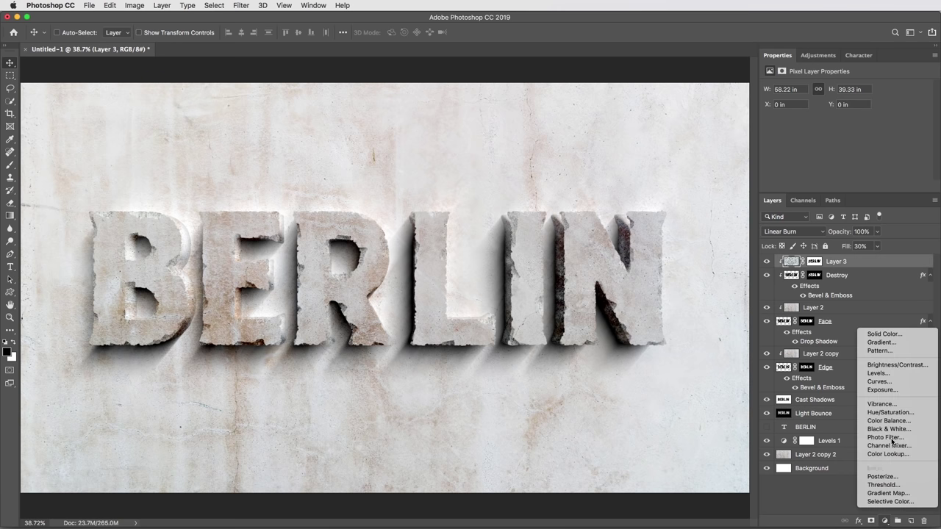
{"action": "left_click", "coordinate": [888, 373]}
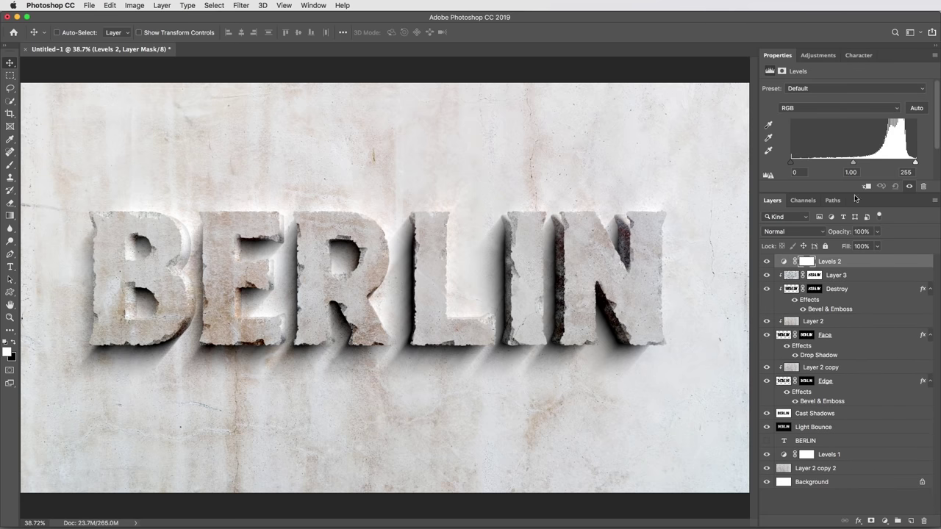
{"action": "left_click_drag", "start_coordinate": [792, 162], "coordinate": [798, 163]}
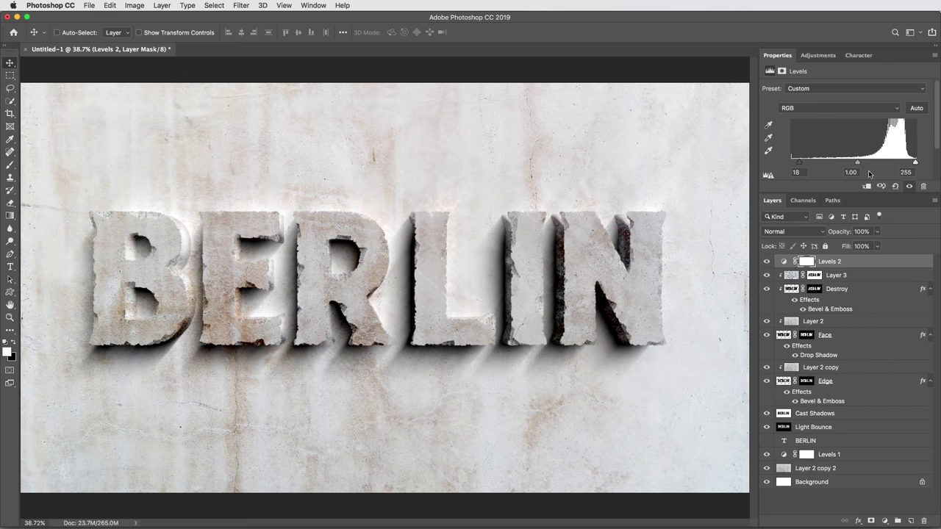
{"action": "left_click_drag", "start_coordinate": [916, 163], "coordinate": [910, 165]}
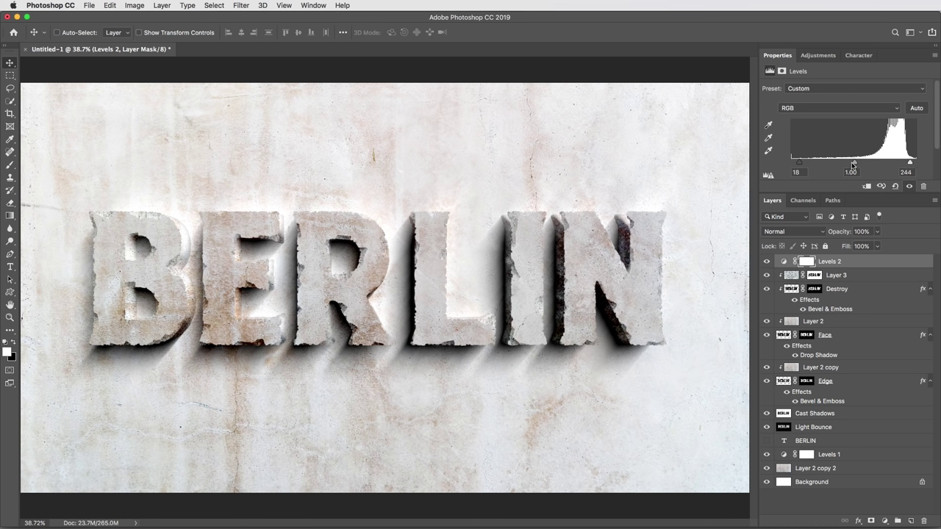
{"action": "left_click_drag", "start_coordinate": [853, 164], "coordinate": [858, 164]}
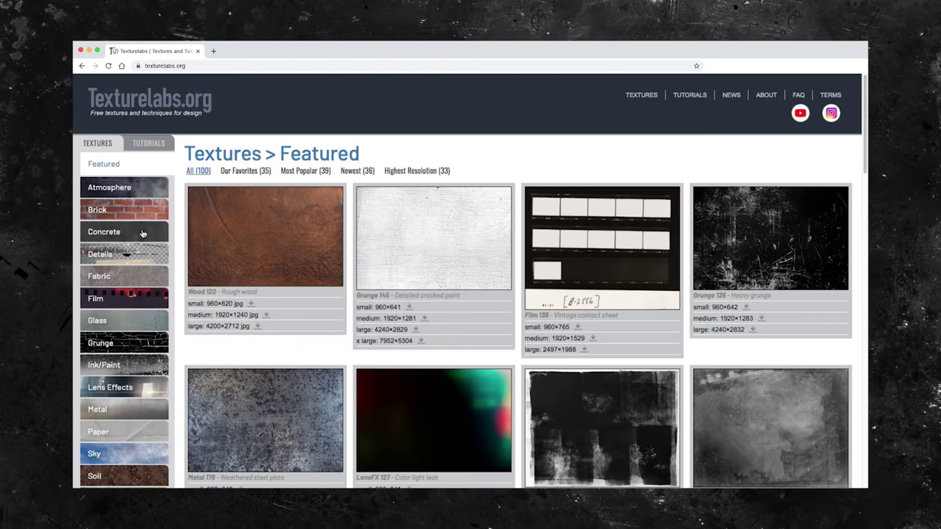
Browse the Concrete, then the Film texture categories on Texturelabs.org
{"action": "left_click", "coordinate": [125, 232]}
{"action": "left_click", "coordinate": [136, 298]}
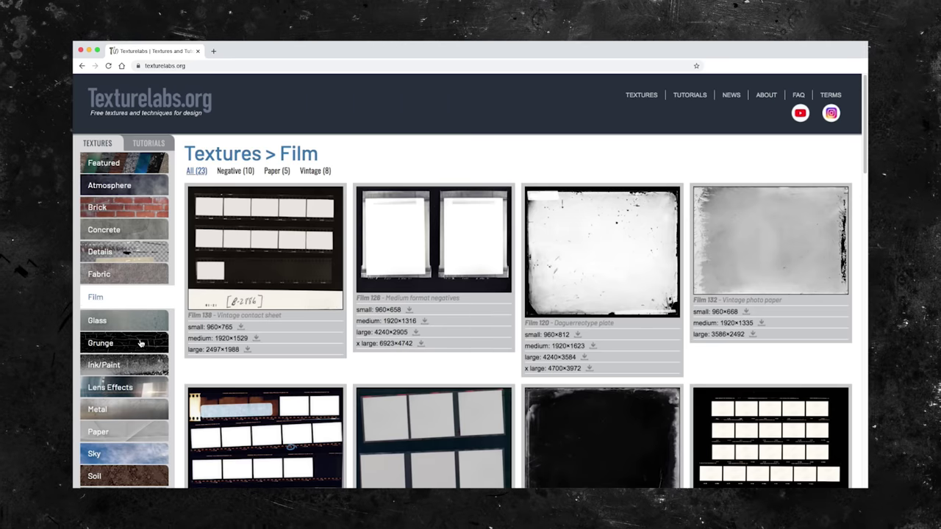